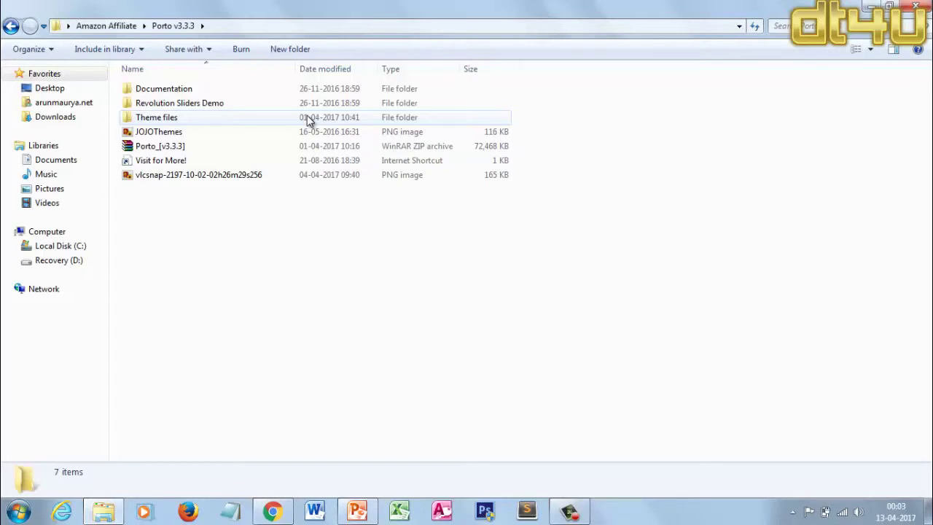
# Browse the Porto v3.3.3 package's Theme files folder for the porto theme archive, and return to the Amazon Affiliate folder.
pyautogui.click(11, 25)
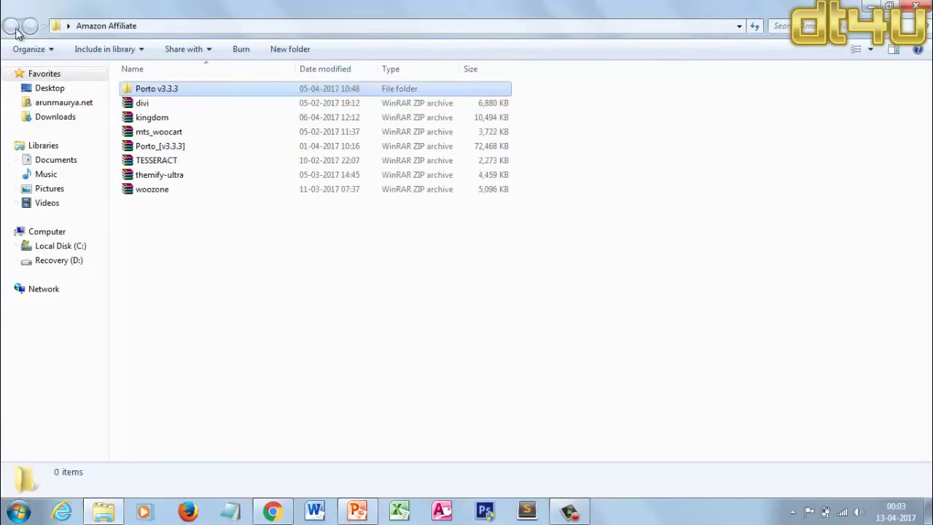
pyautogui.doubleClick(230, 90)
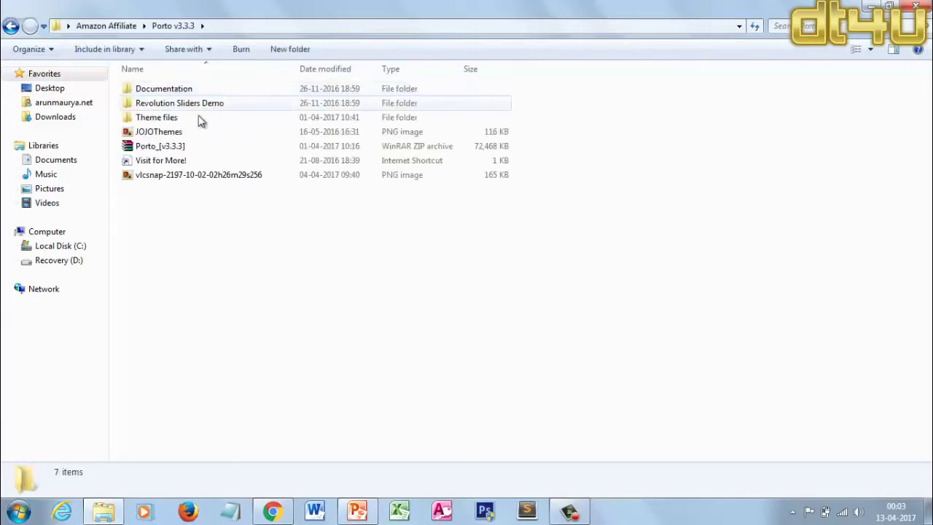
pyautogui.doubleClick(193, 118)
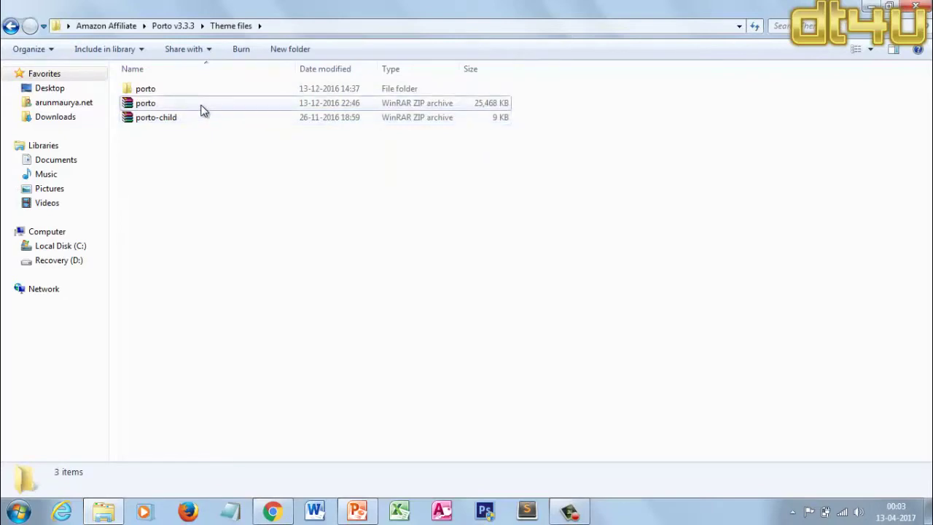
pyautogui.click(203, 110)
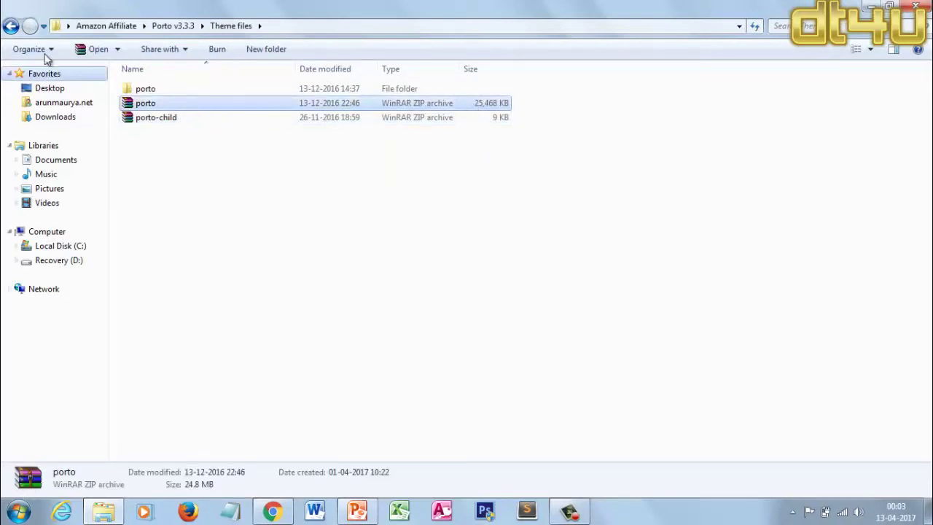
pyautogui.click(11, 27)
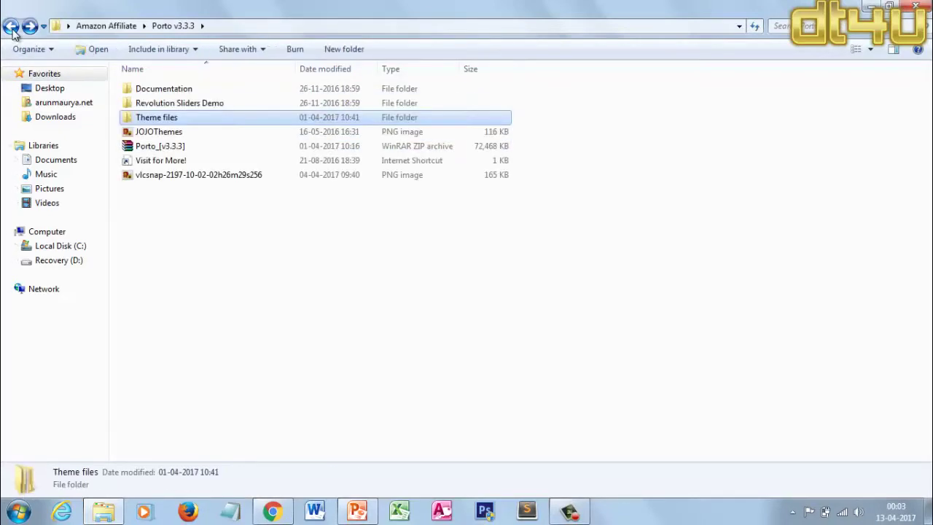
pyautogui.click(11, 27)
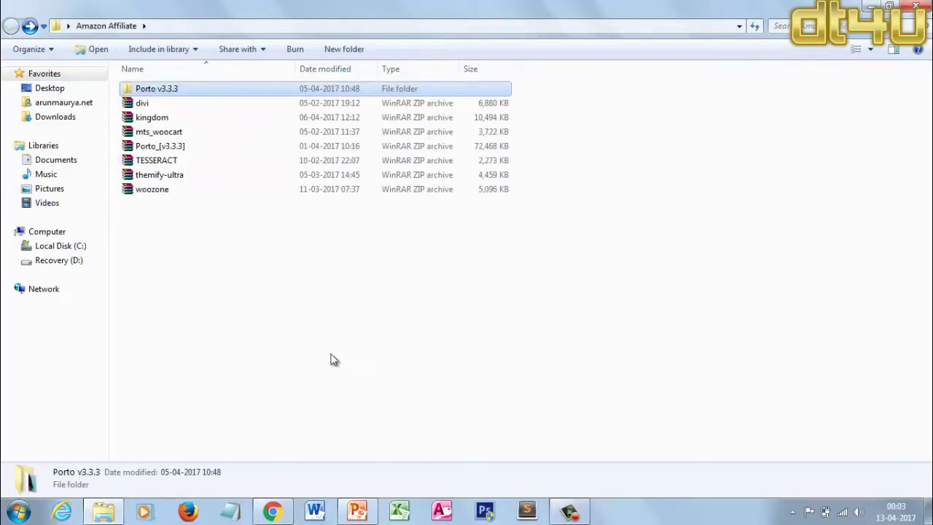
# Switch to the WordPress dashboard in Chrome and open the blog's front page in a separate tab.
pyautogui.click(277, 512)
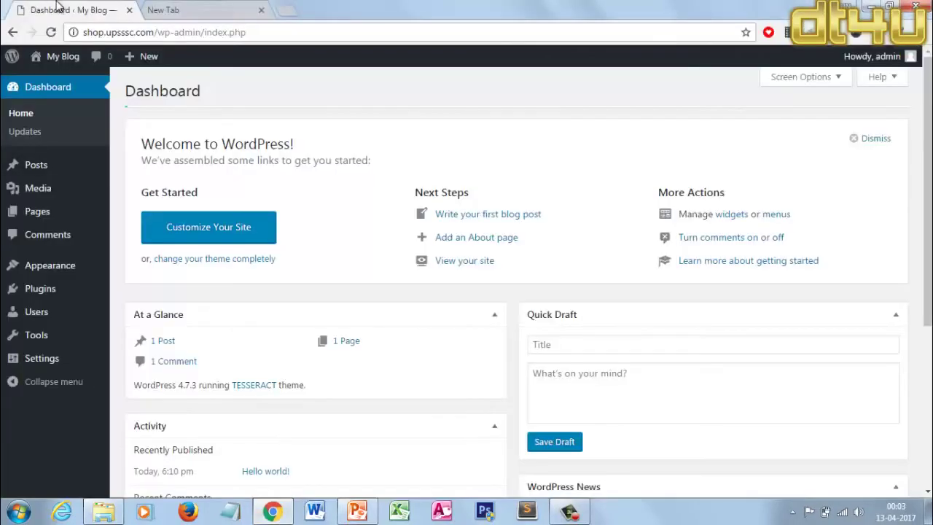
pyautogui.moveTo(62, 57)
pyautogui.rightClick(57, 82)
pyautogui.click(73, 88)
pyautogui.click(189, 7)
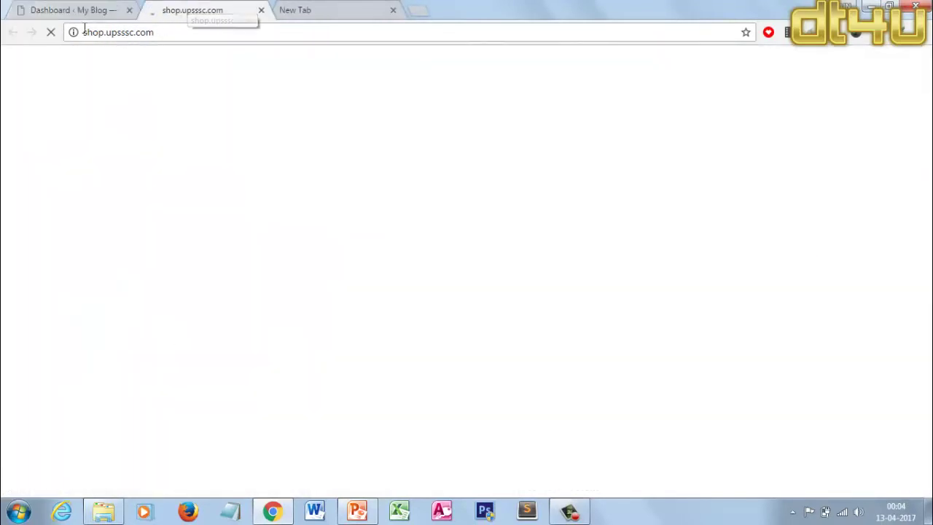
pyautogui.moveTo(83, 32); pyautogui.dragTo(94, 32)
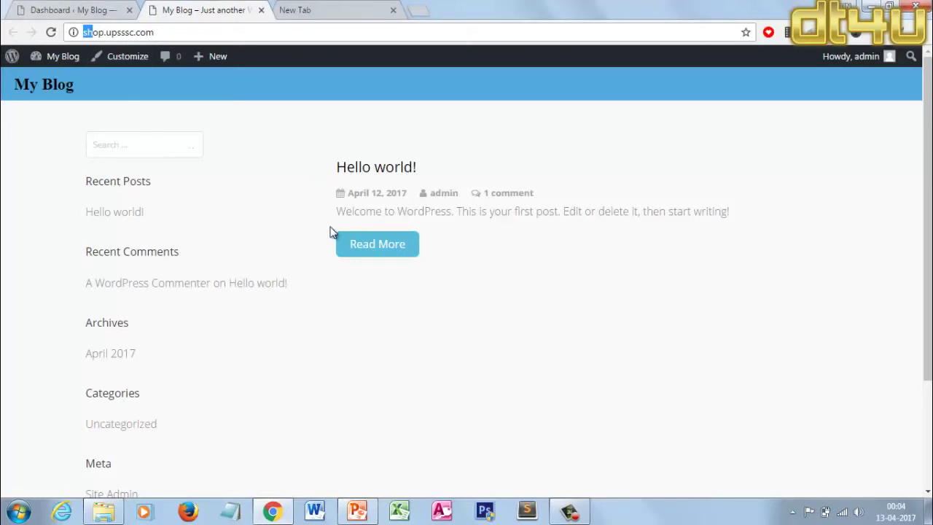
# Compare the WordPress dashboard with the live My Blog front page, ending on the dashboard.
pyautogui.click(63, 10)
pyautogui.click(186, 11)
pyautogui.click(196, 35)
pyautogui.click(77, 7)
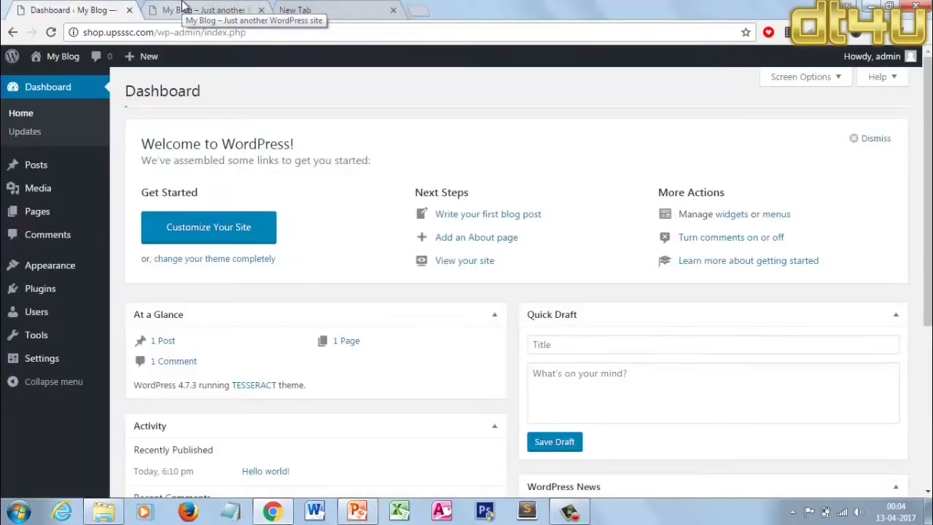
pyautogui.click(182, 7)
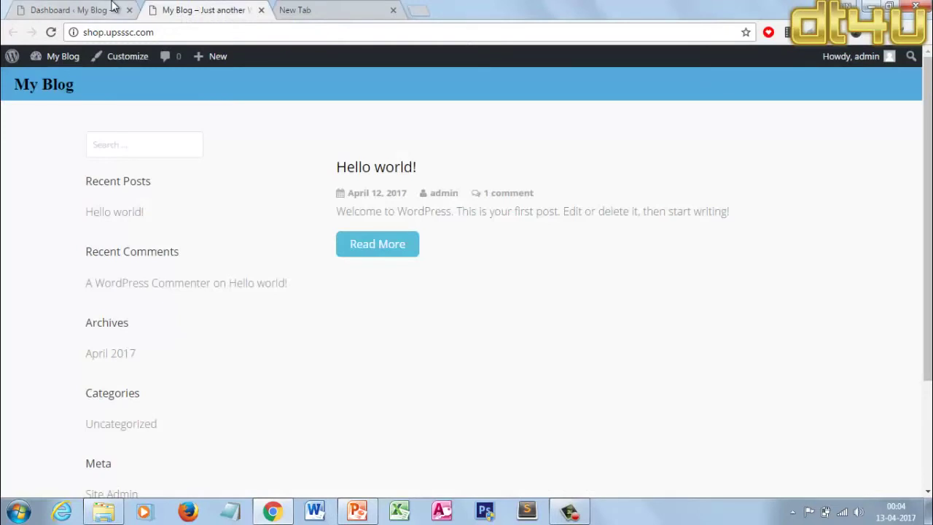
pyautogui.click(113, 8)
# Go to the site's installed themes and open the form for uploading a new theme in .zip format.
pyautogui.moveTo(60, 358)
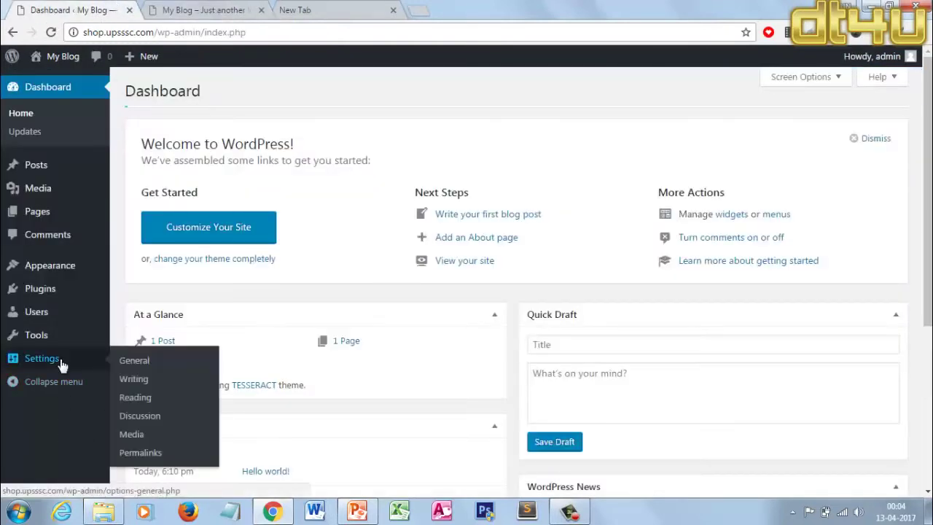
pyautogui.moveTo(69, 265)
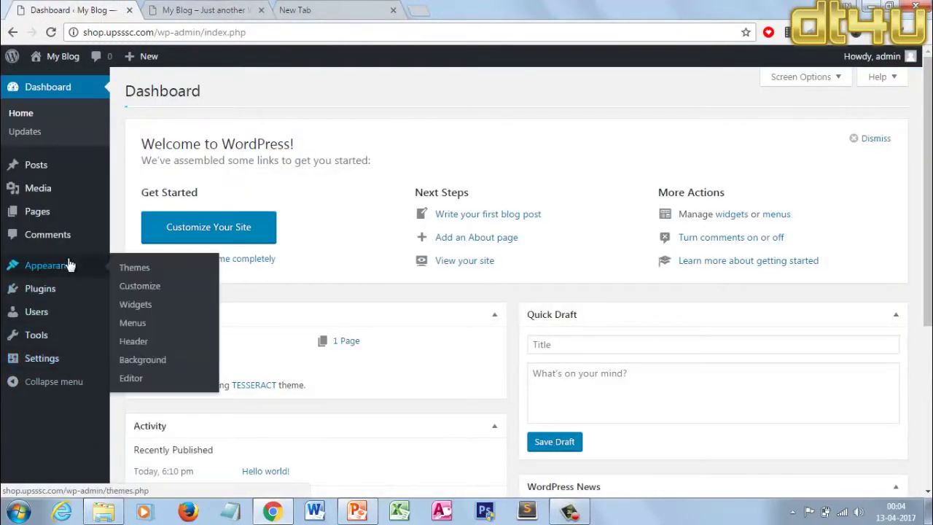
pyautogui.click(136, 269)
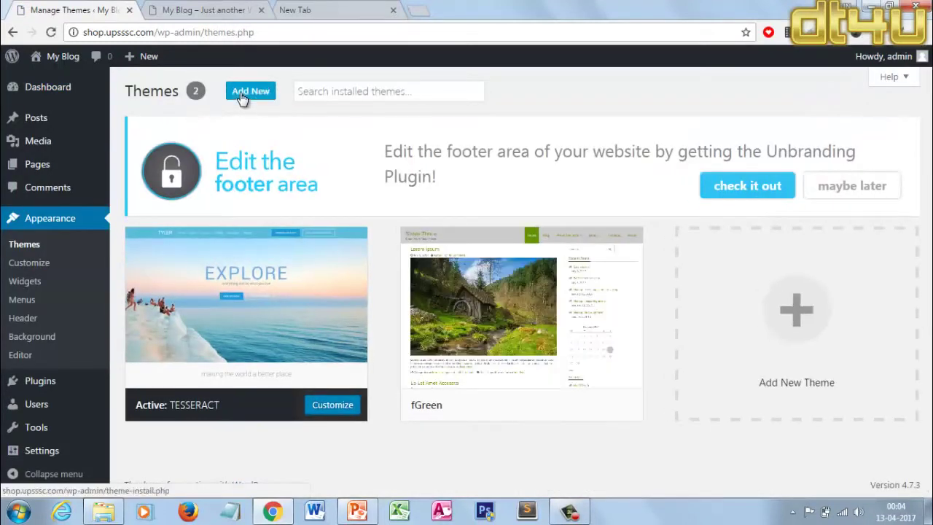
pyautogui.click(252, 95)
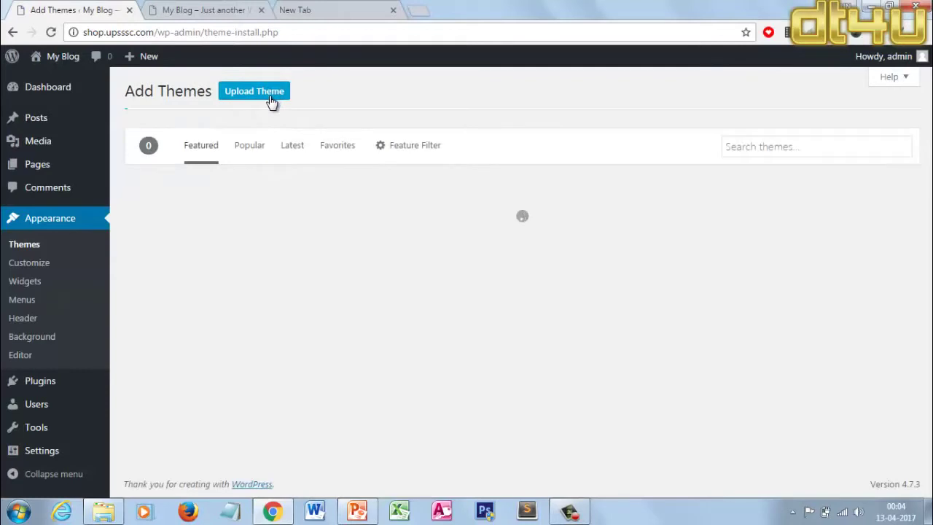
pyautogui.click(271, 102)
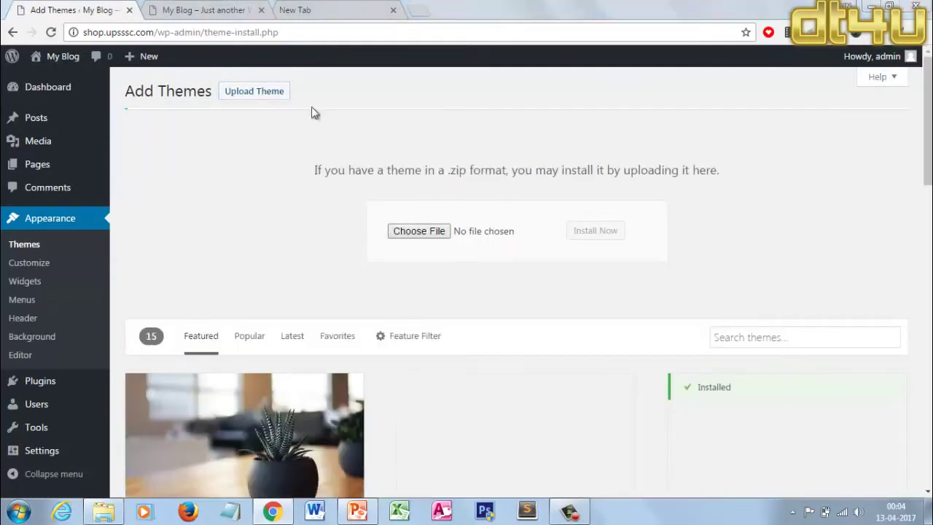
# Browse the desktop's Amazon Affiliate folder for theme archives to upload, and close the file selection without choosing one.
pyautogui.click(419, 231)
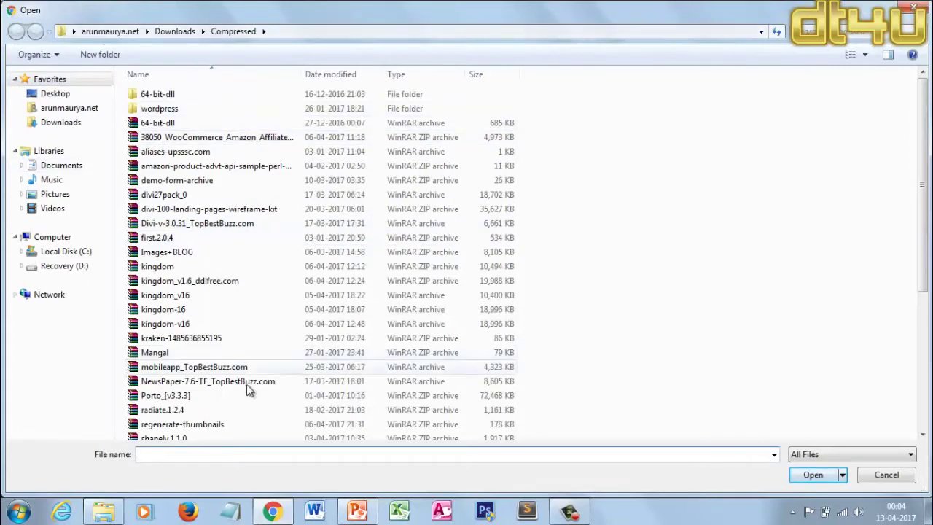
pyautogui.click(45, 99)
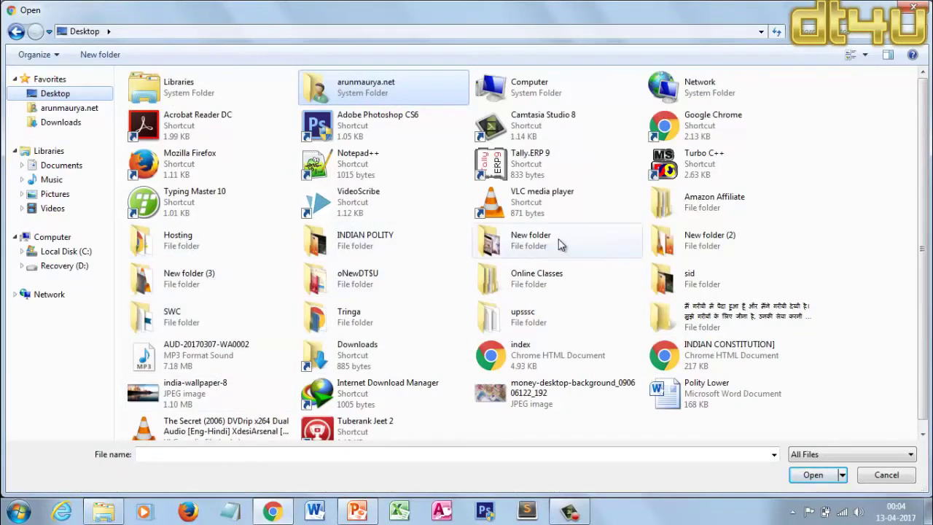
pyautogui.doubleClick(704, 202)
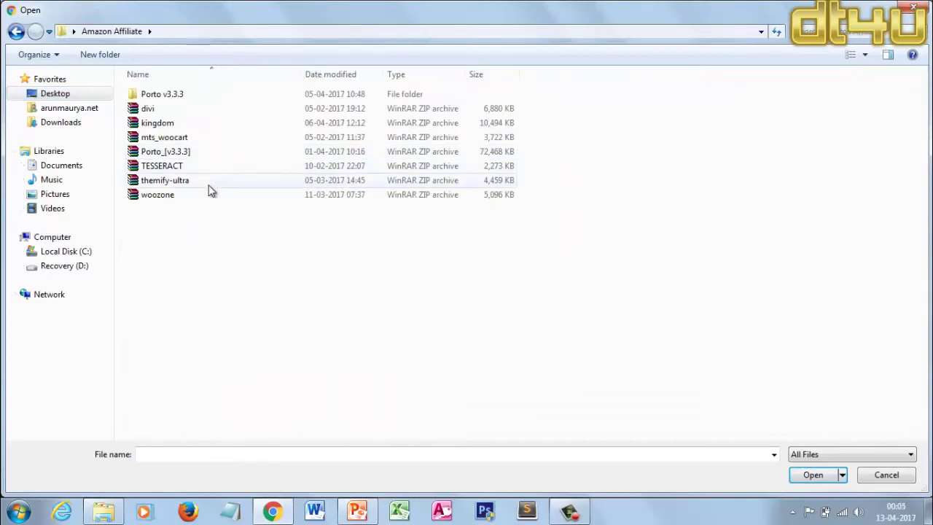
pyautogui.click(913, 7)
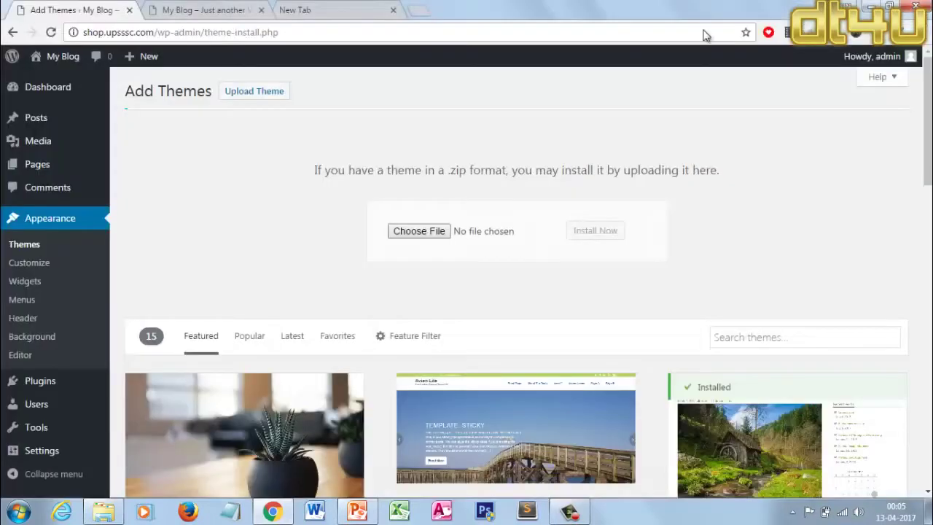
# Return to the installed themes and check the live blog's appearance in its own tab.
pyautogui.click(32, 251)
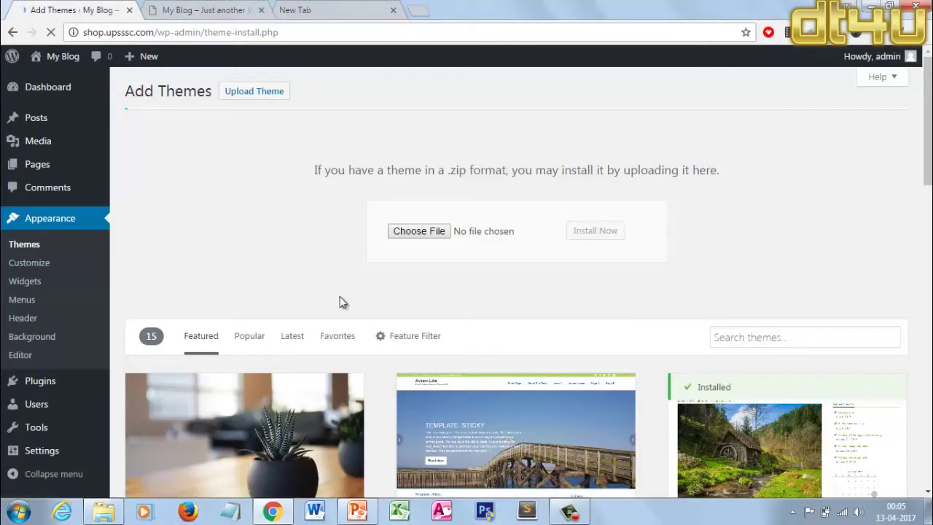
pyautogui.click(186, 11)
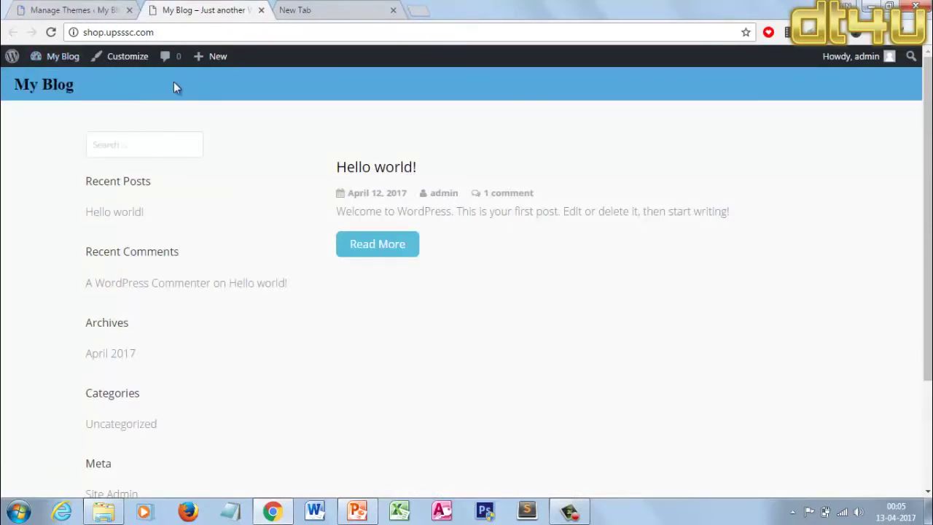
pyautogui.click(41, 8)
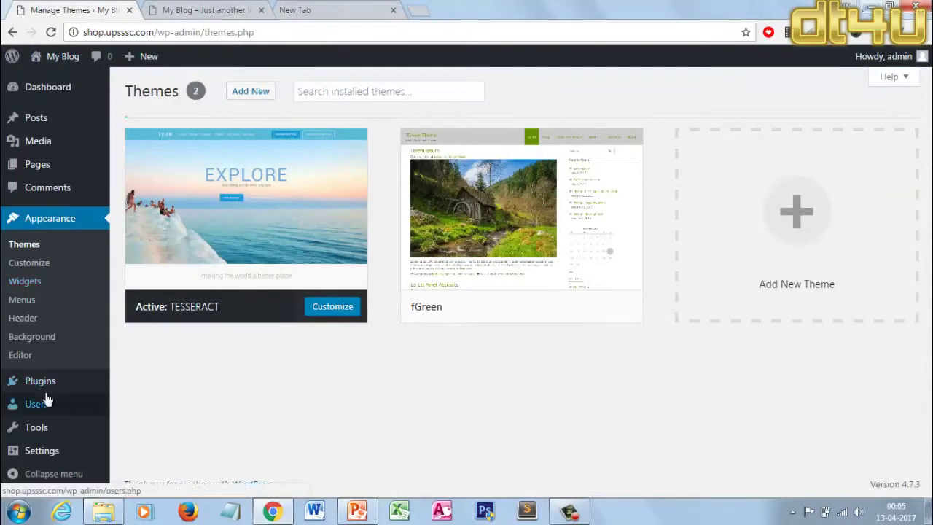
# Open the site's installed plugins and review the whole list, including WooCommerce and WooZone.
pyautogui.moveTo(46, 392)
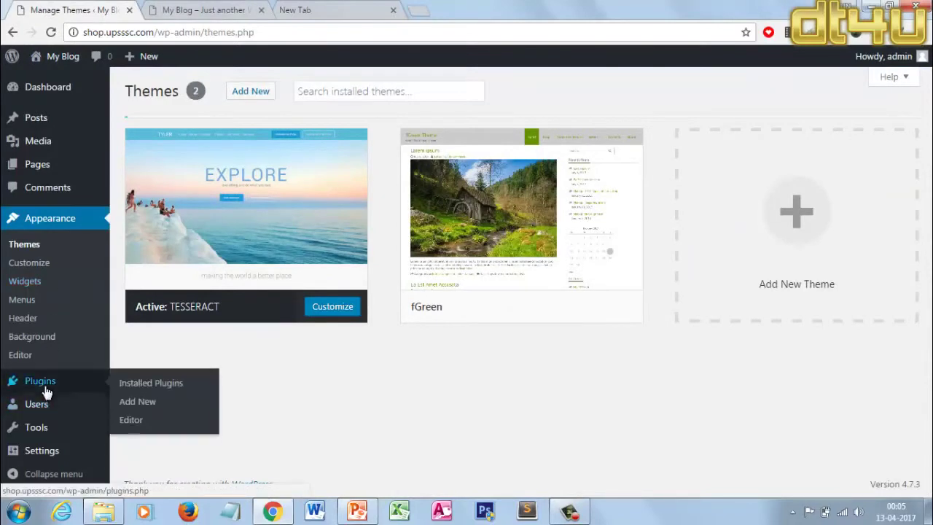
pyautogui.click(147, 388)
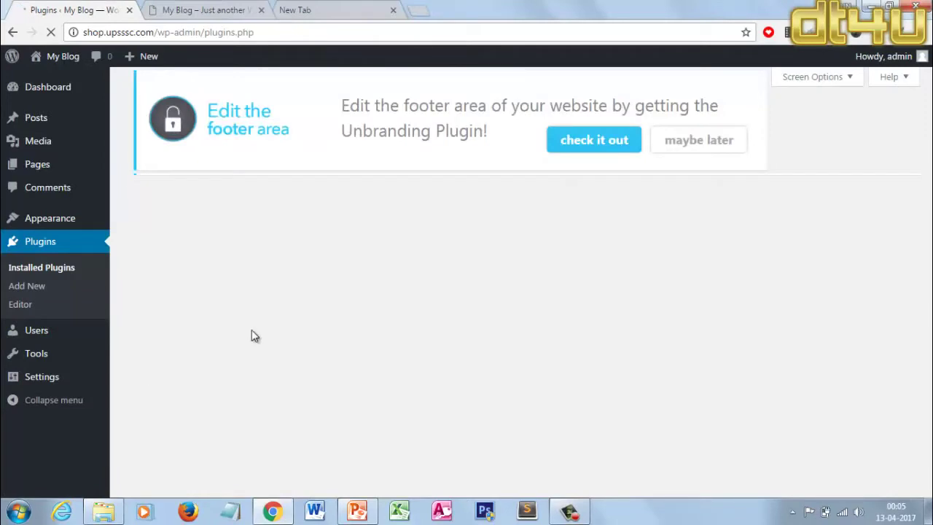
pyautogui.scroll(-3, 265, 322)
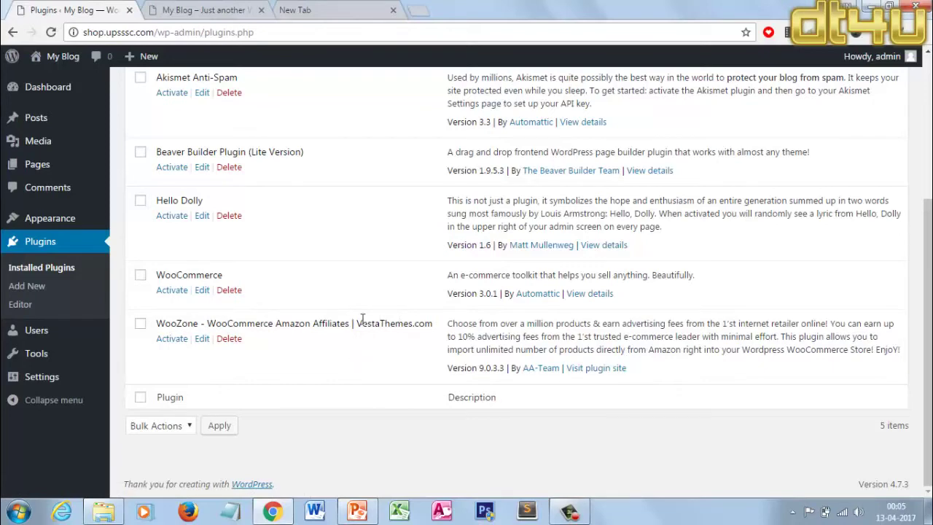
pyautogui.scroll(3, 358, 328)
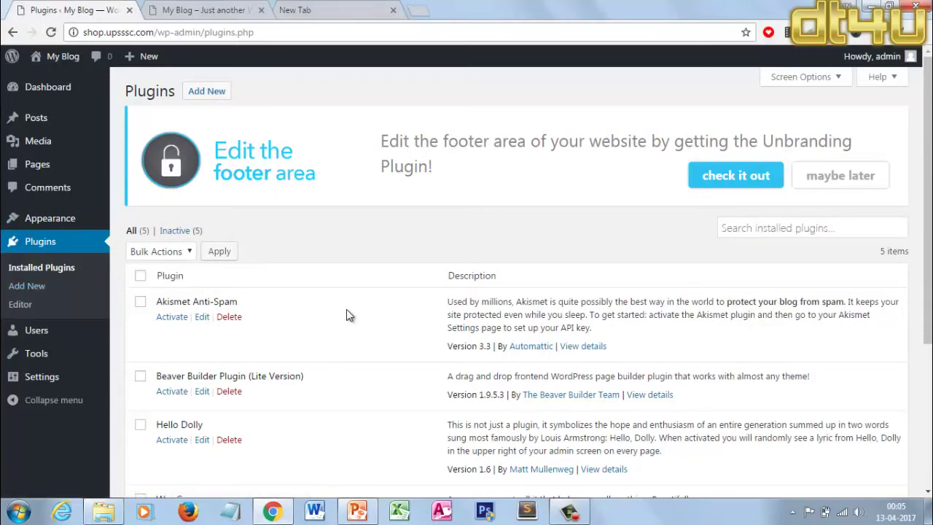
pyautogui.scroll(-3, 347, 315)
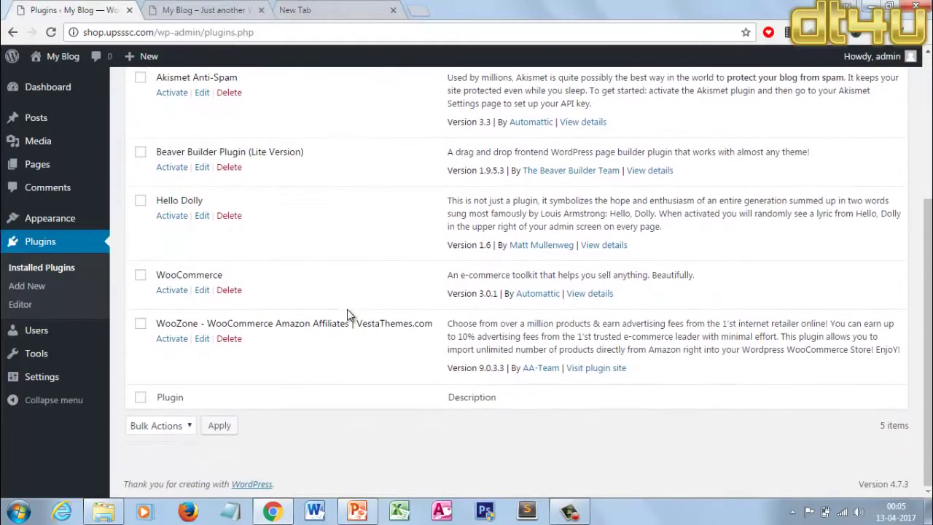
pyautogui.scroll(1, 347, 313)
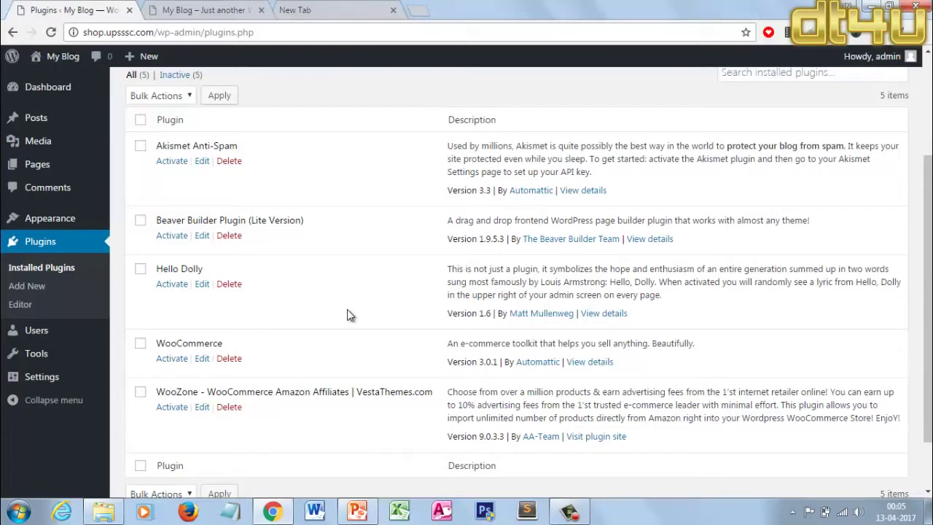
pyautogui.scroll(-1, 316, 321)
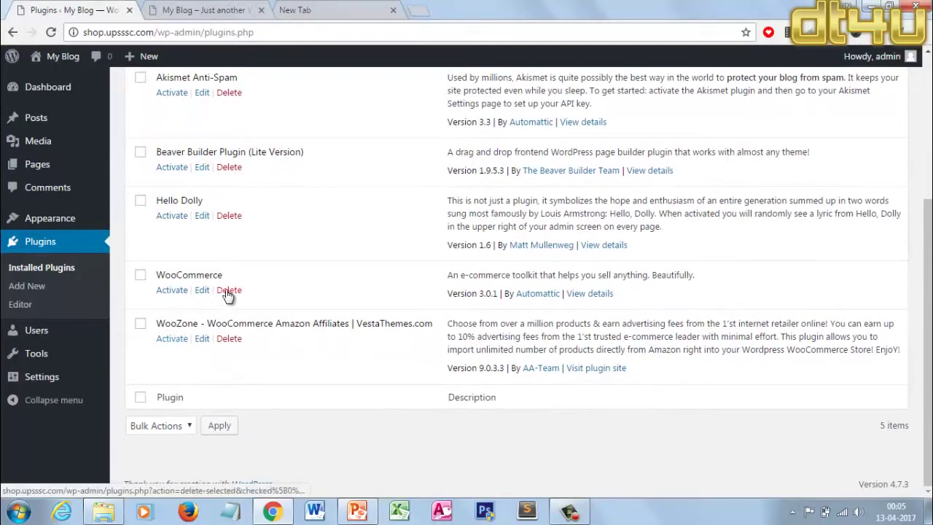
# View the plugin upload form and its file selection without choosing a file, and return to the installed plugins.
pyautogui.scroll(3, 229, 294)
pyautogui.click(213, 95)
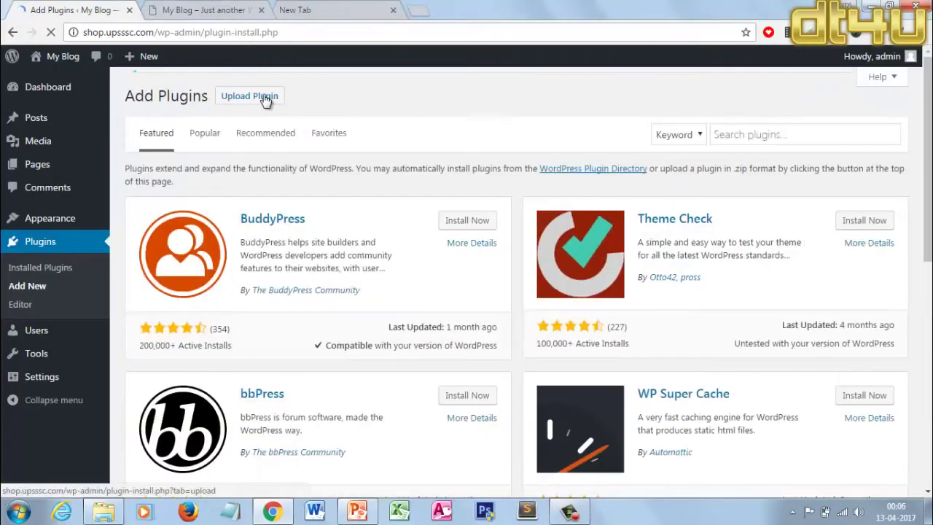
pyautogui.click(265, 95)
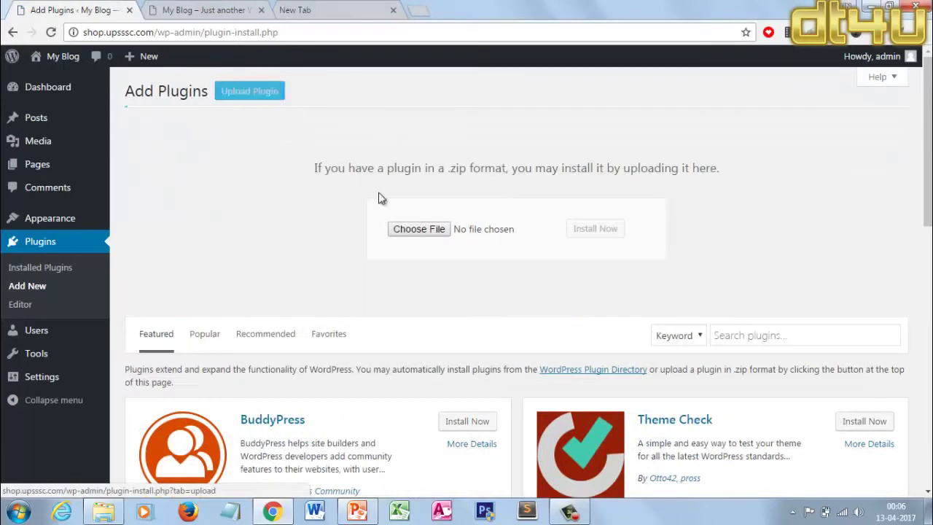
pyautogui.click(413, 227)
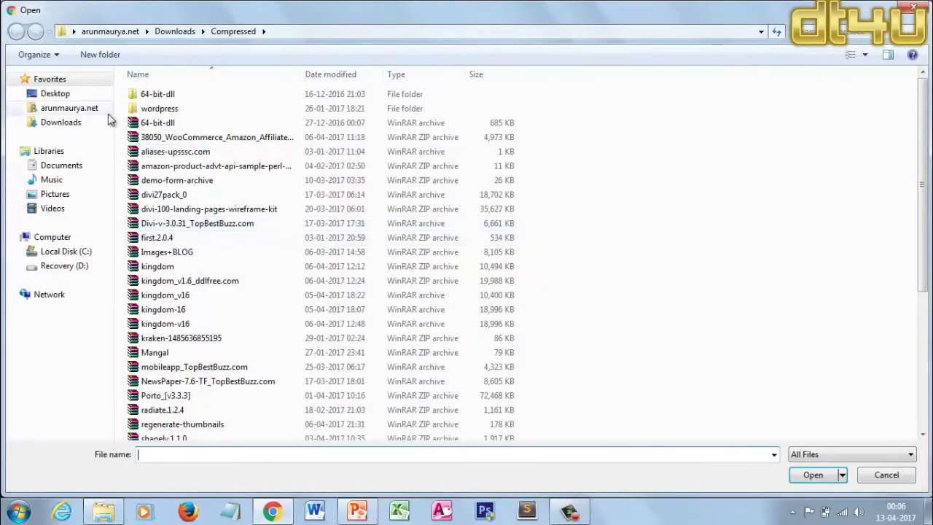
pyautogui.click(907, 11)
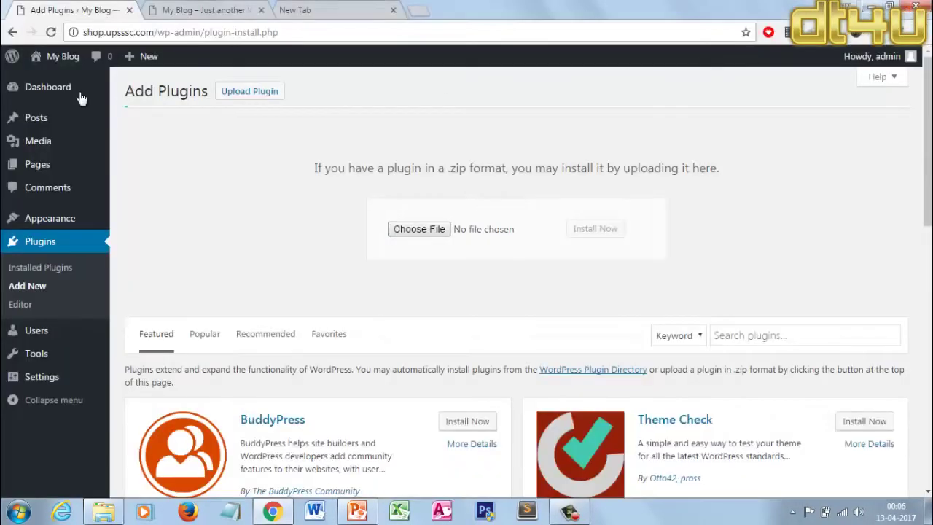
pyautogui.click(29, 269)
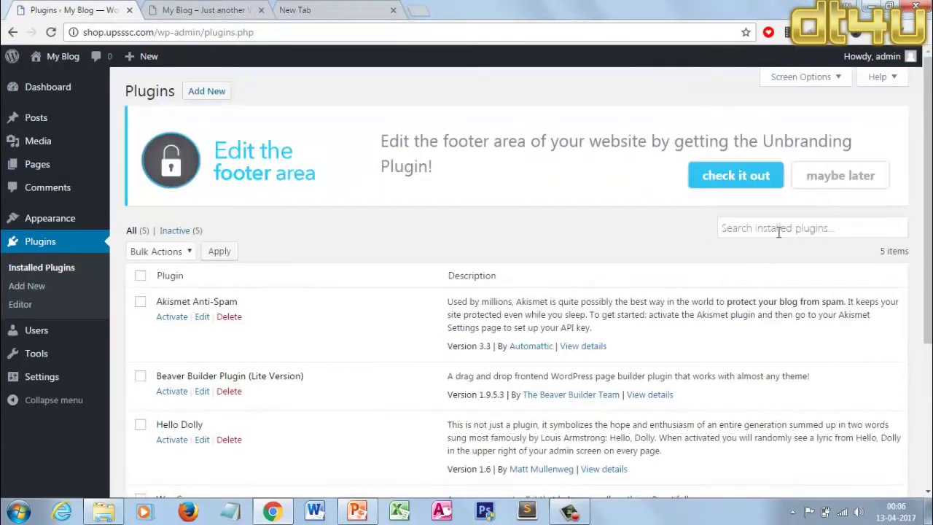
# Review the installed plugins, select all of them and activate them in bulk.
pyautogui.scroll(-3, 308, 343)
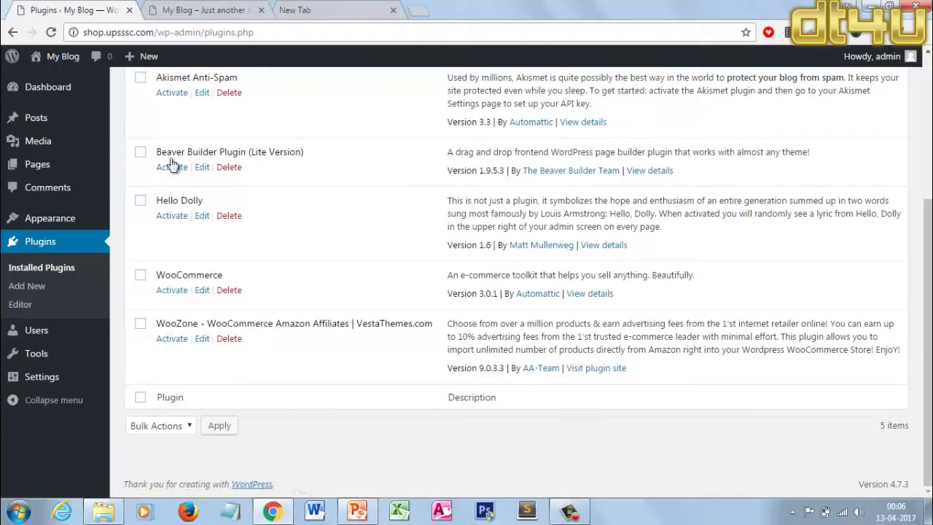
pyautogui.scroll(3, 182, 177)
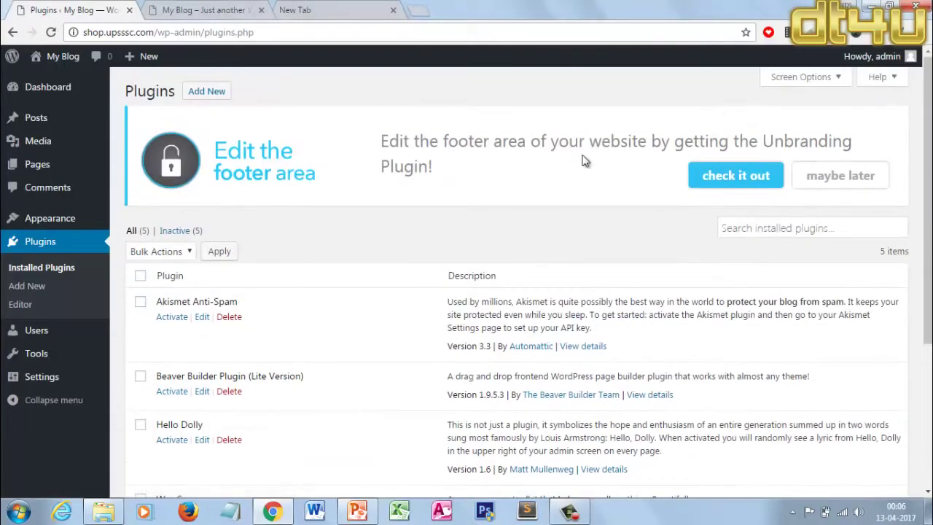
pyautogui.scroll(-2, 172, 341)
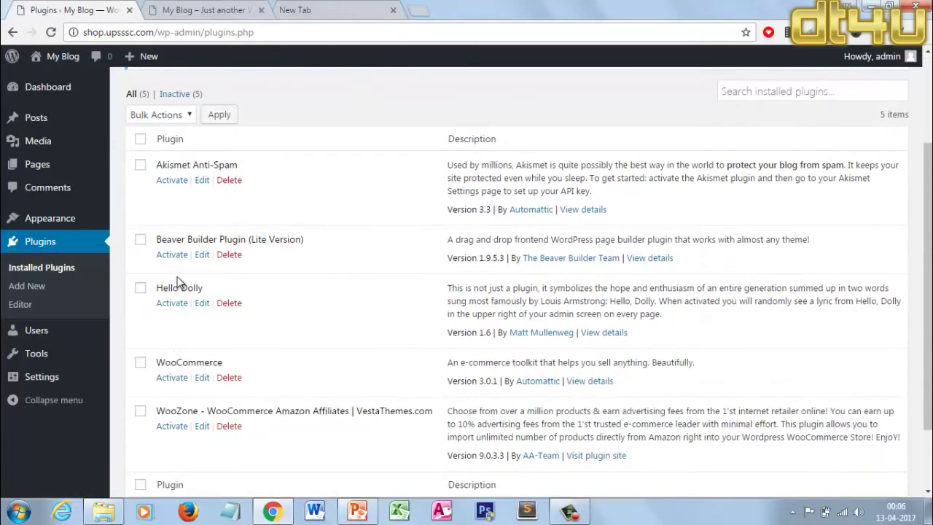
pyautogui.scroll(-2, 192, 277)
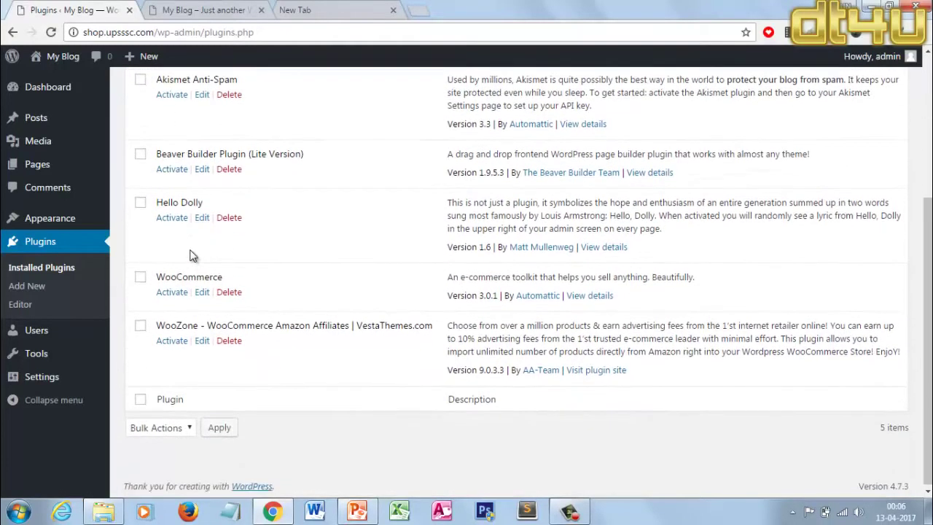
pyautogui.scroll(4, 156, 284)
pyautogui.click(141, 275)
pyautogui.click(157, 251)
pyautogui.click(157, 281)
pyautogui.click(219, 251)
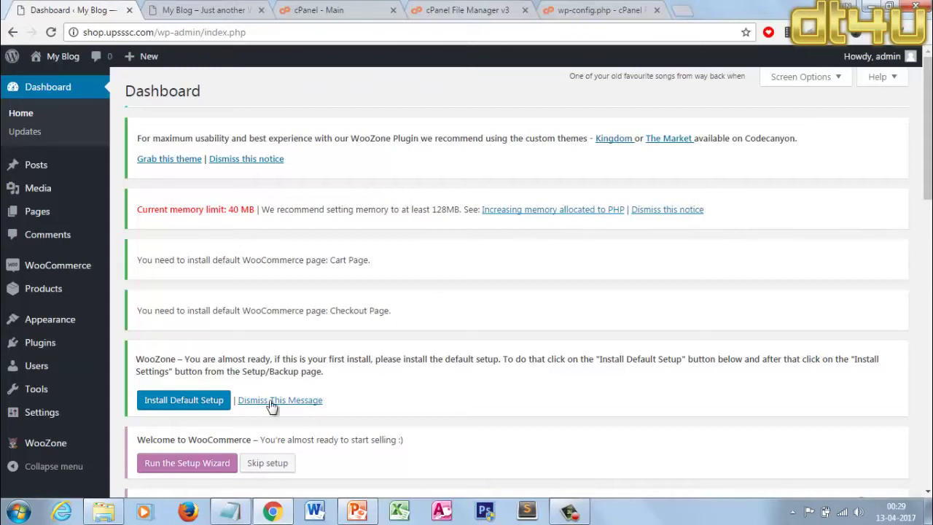
# Switch to Notepad and copy both lines of the WP_MEMORY_LIMIT 256M code, then put Notepad away.
pyautogui.click(230, 510)
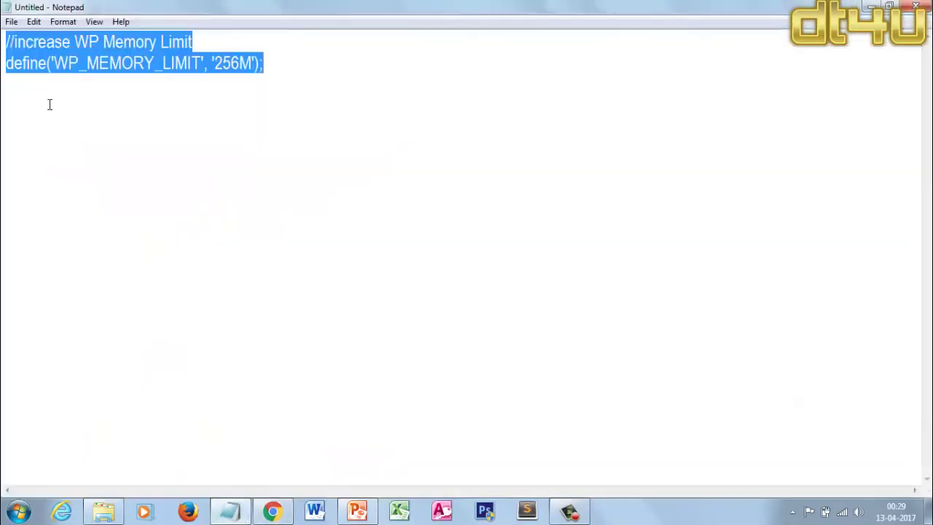
pyautogui.click(9, 42)
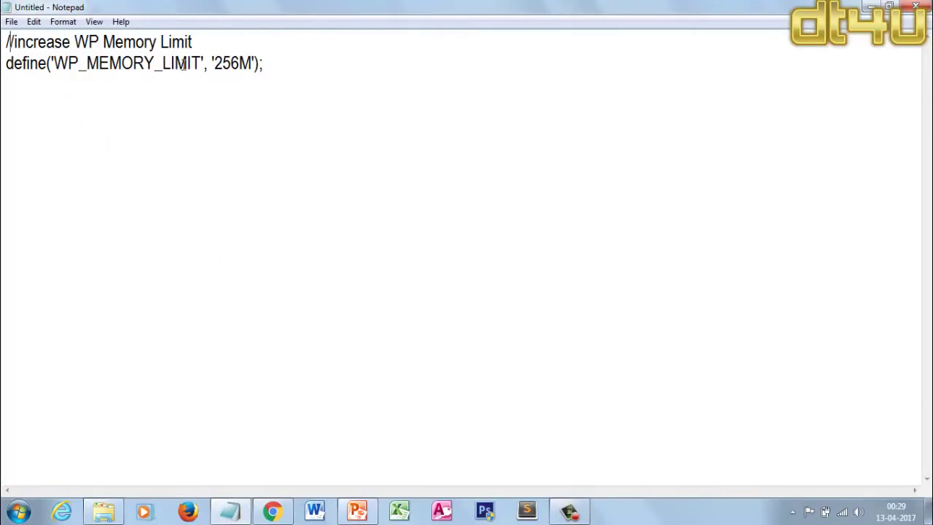
pyautogui.moveTo(284, 64); pyautogui.dragTo(2, 29)
pyautogui.rightClick(44, 55)
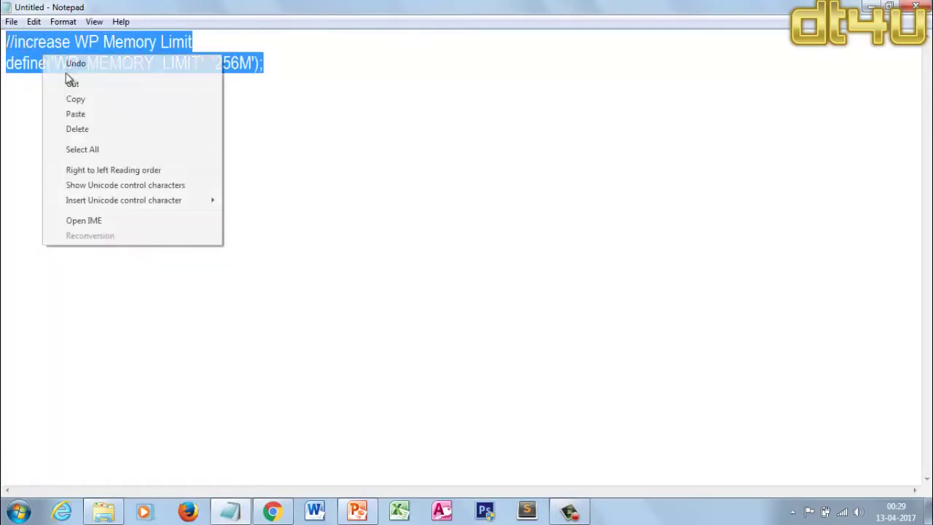
pyautogui.click(94, 98)
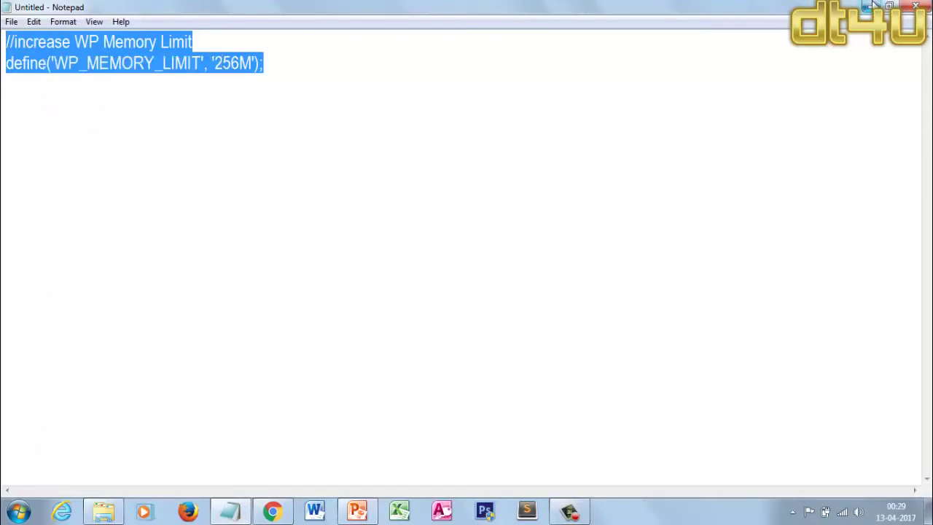
pyautogui.click(872, 6)
# Go through cPanel to its File Manager and bring up the shop site's wp-config.php in the file editor.
pyautogui.click(227, 8)
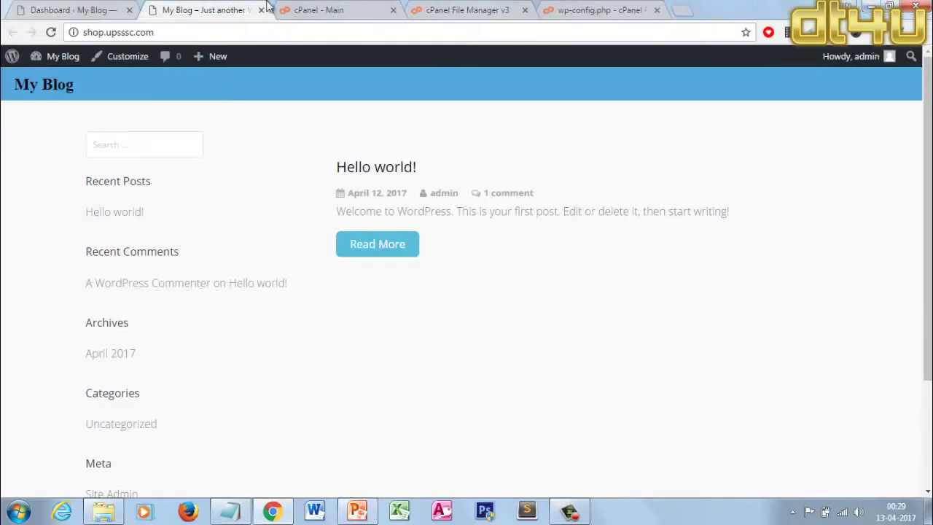
pyautogui.click(288, 8)
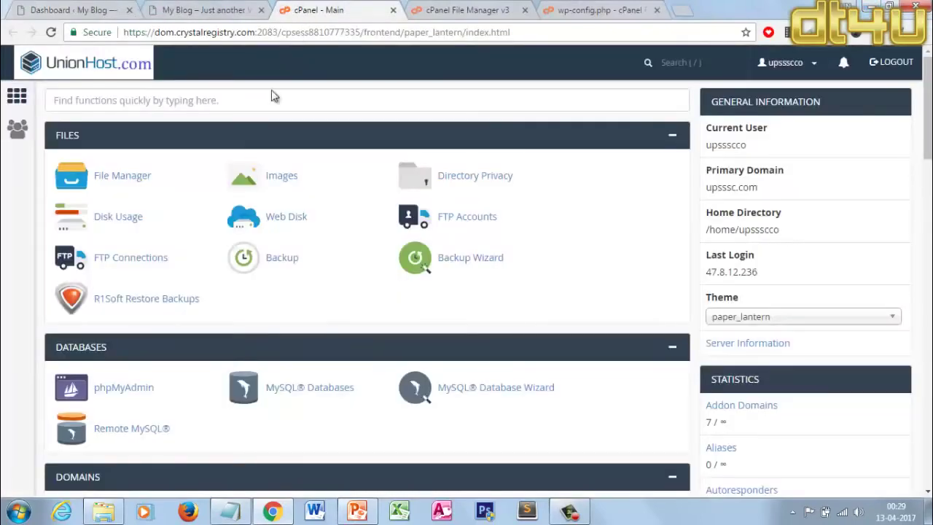
pyautogui.click(481, 6)
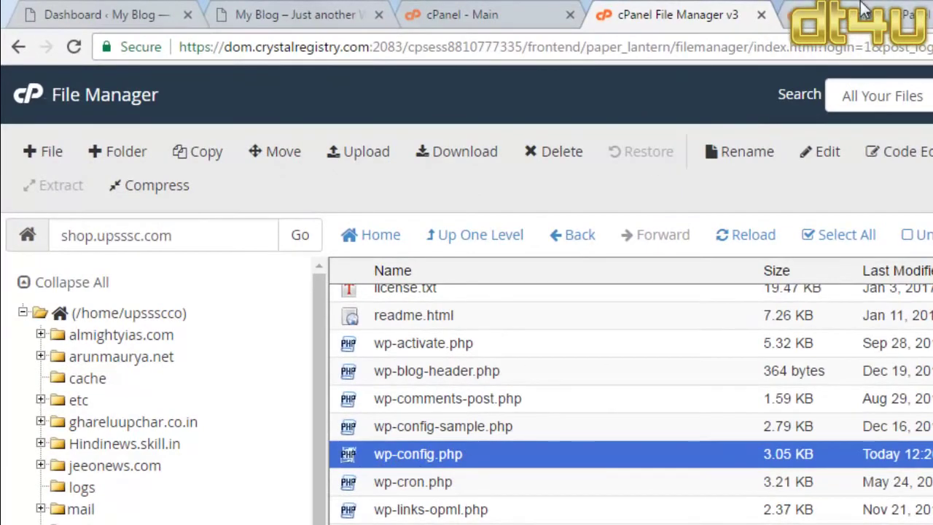
pyautogui.click(820, 150)
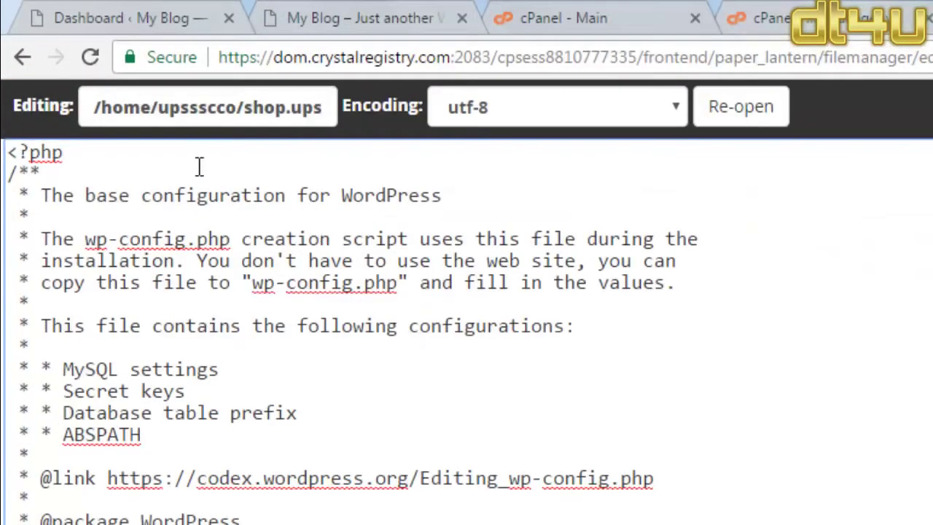
# Paste the copied memory limit code on a new line below <?php in wp-config.php and save the file.
pyautogui.press('Return')
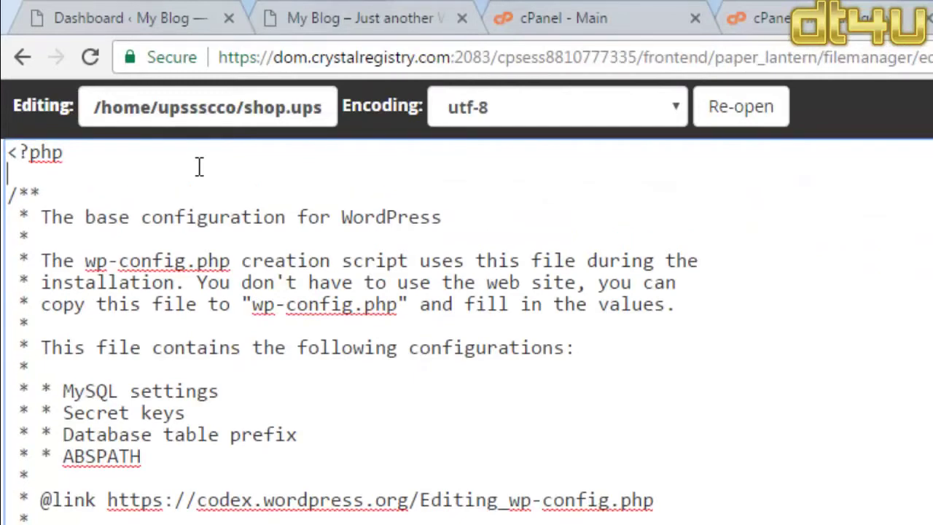
pyautogui.hotkey('ctrl', 'v')
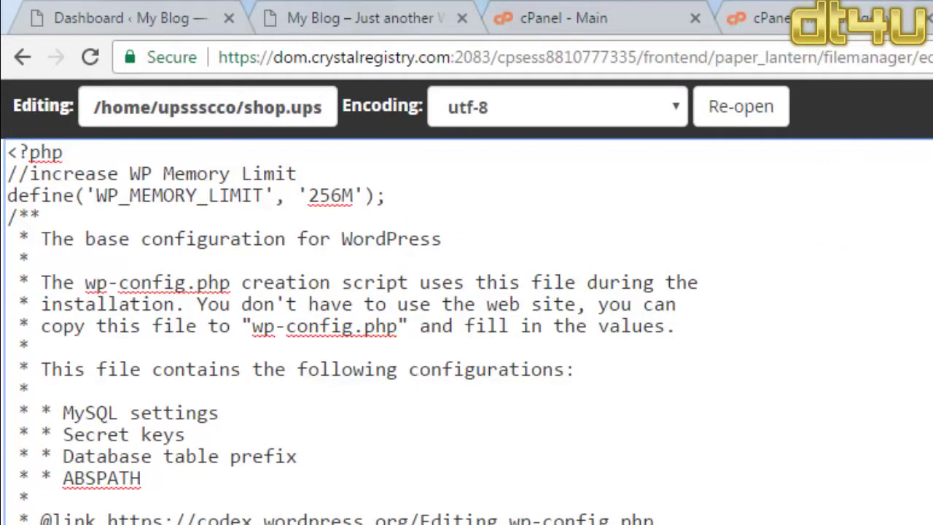
pyautogui.click(762, 111)
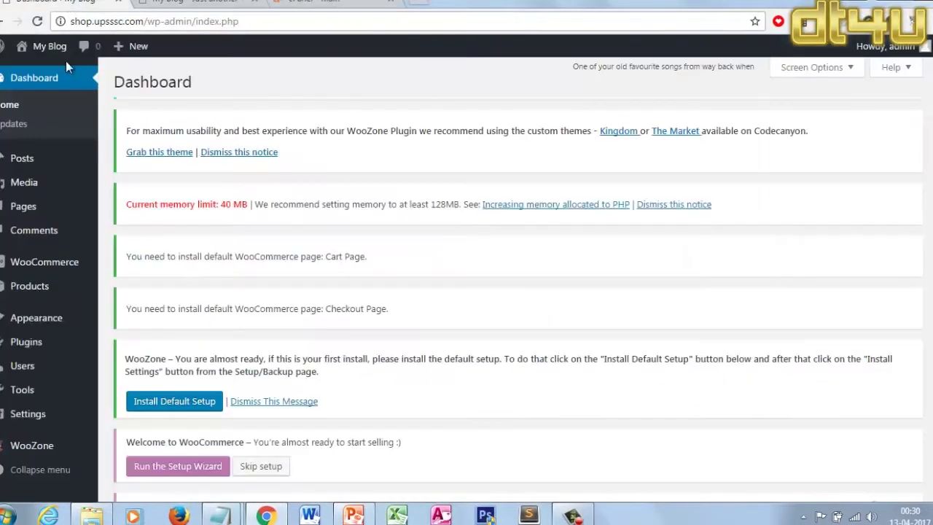
# Reload the WordPress dashboard to recheck its notices, close the cPanel page and return to the dashboard.
pyautogui.click(38, 19)
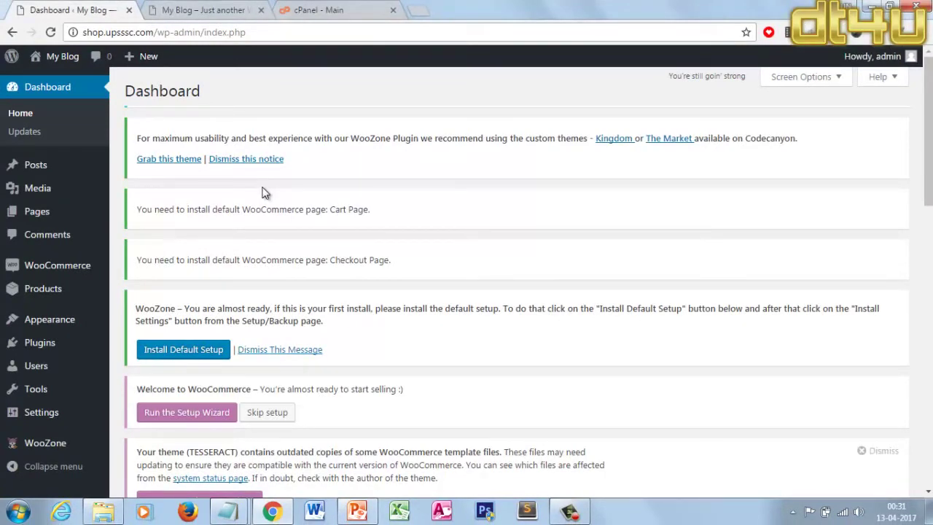
pyautogui.click(379, 9)
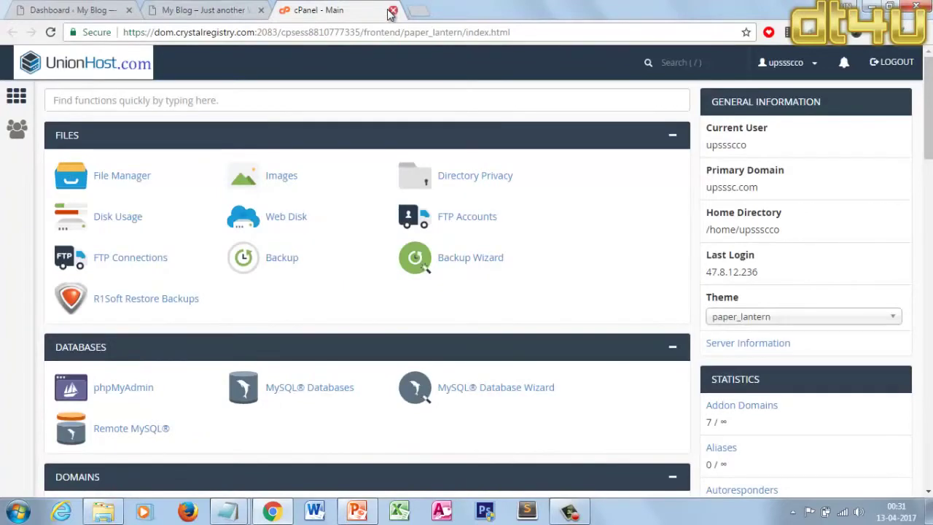
pyautogui.click(392, 10)
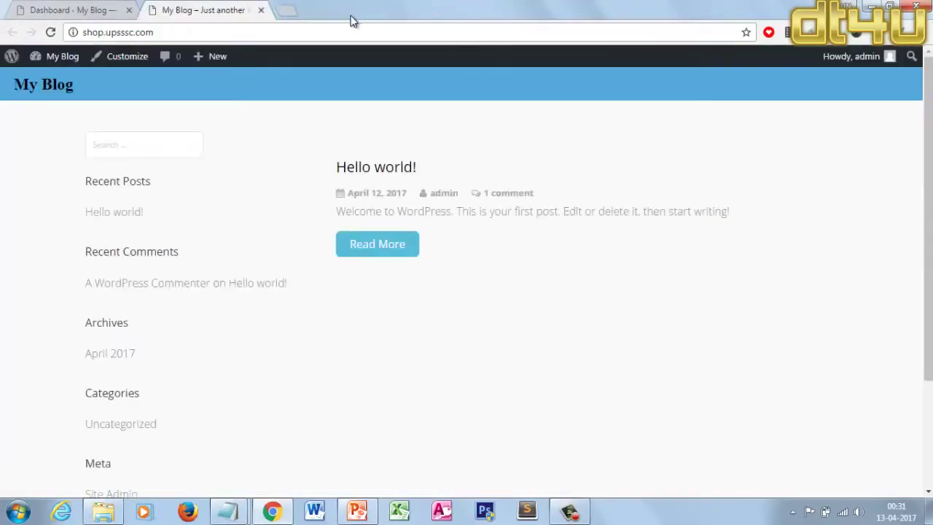
pyautogui.click(73, 10)
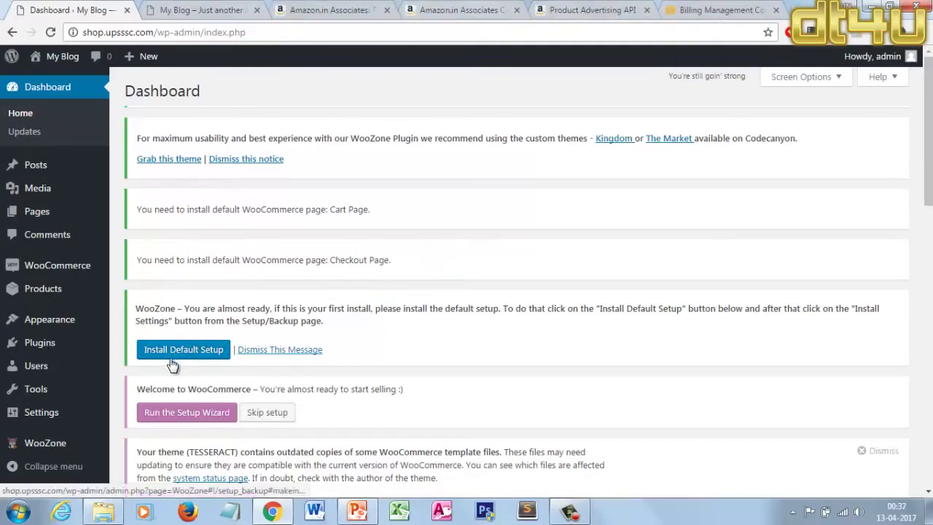
# Start WooZone's default setup from the dashboard notice and view the plugin's purchase code activation form without filling it in.
pyautogui.click(205, 360)
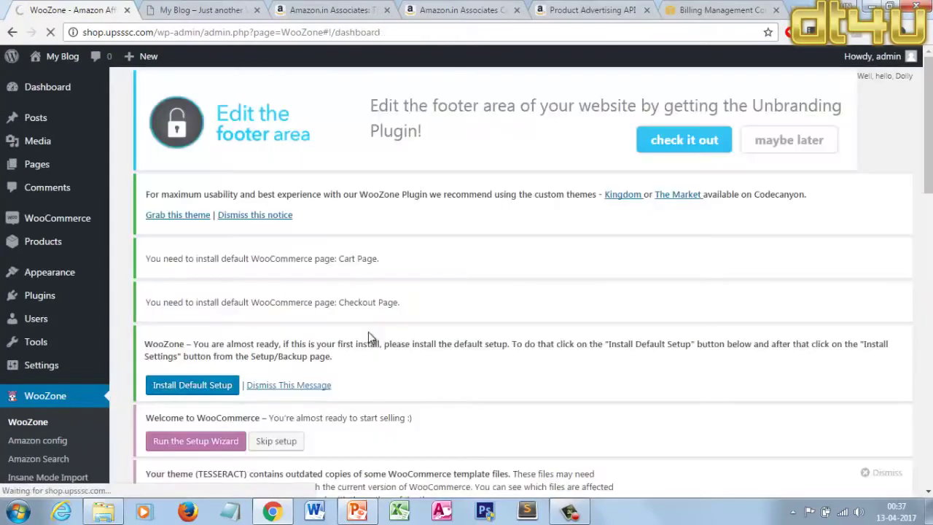
pyautogui.scroll(-5, 368, 336)
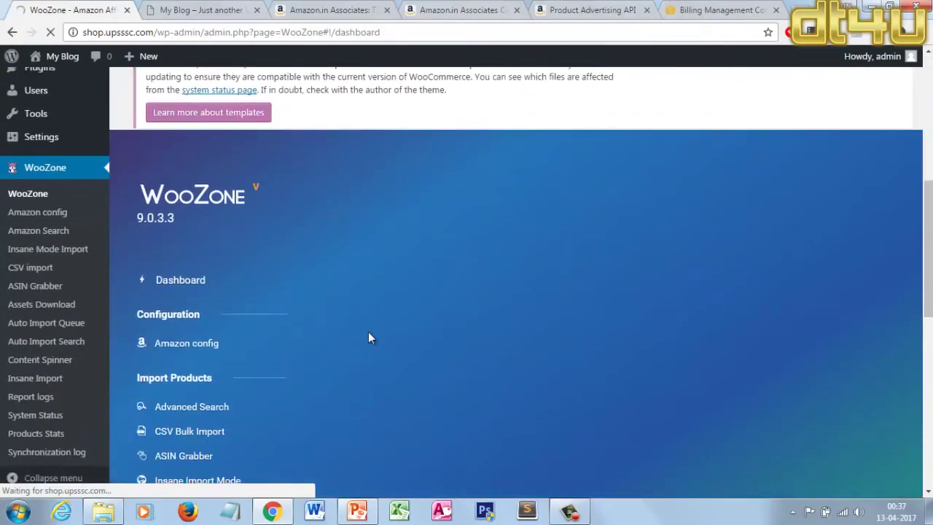
pyautogui.scroll(-4, 368, 337)
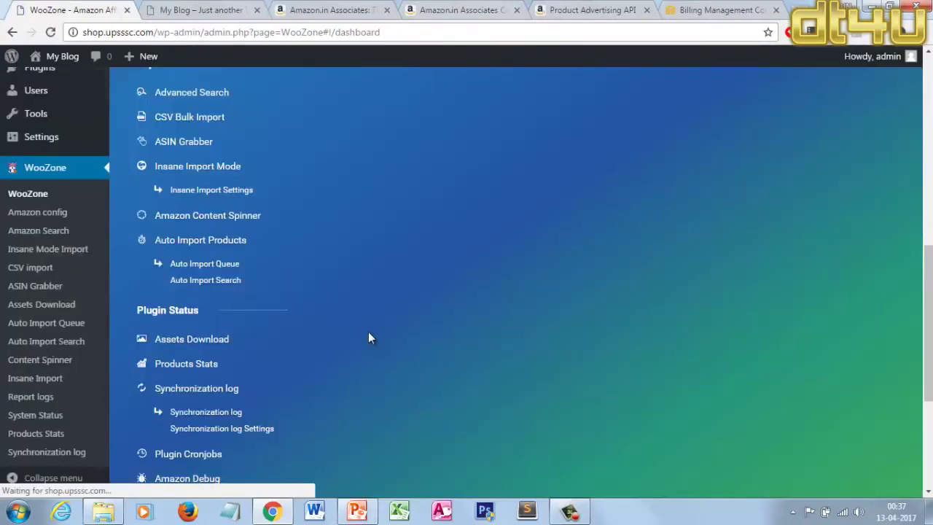
pyautogui.scroll(4, 368, 338)
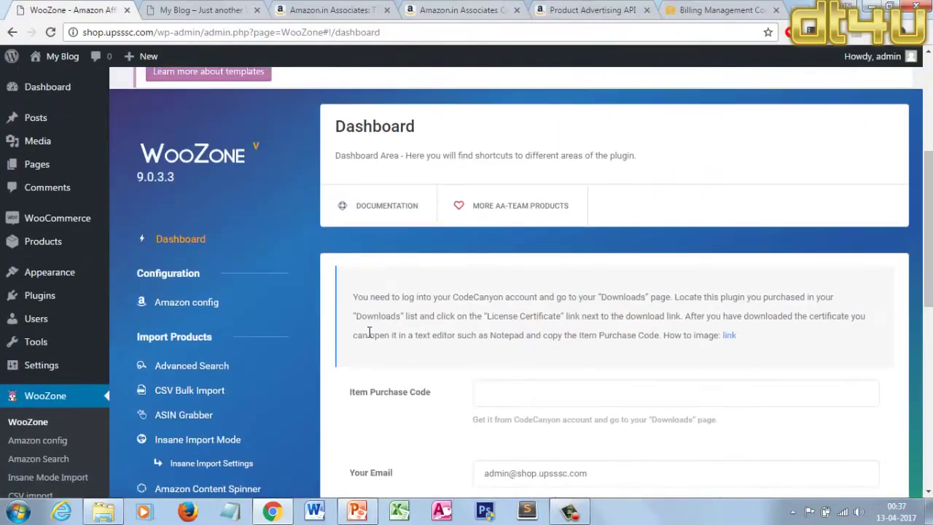
pyautogui.scroll(-2, 370, 333)
pyautogui.click(485, 258)
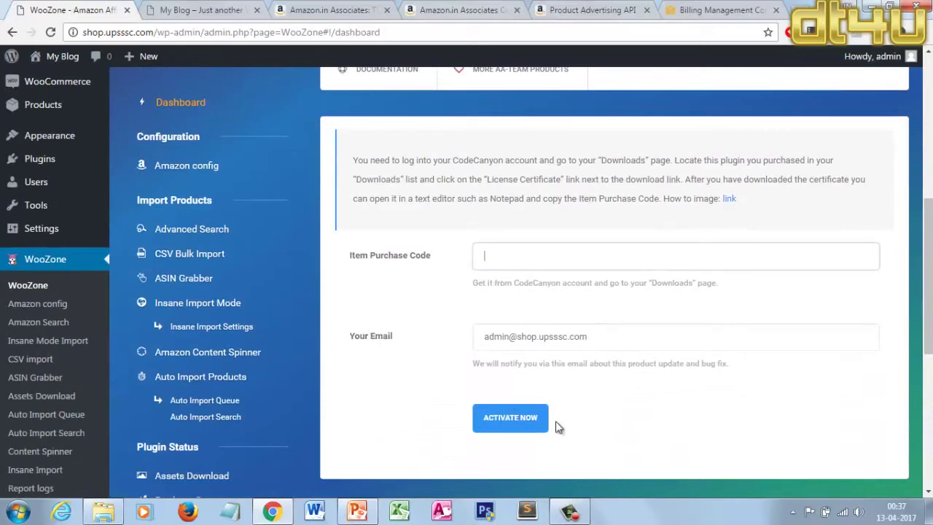
# Open WooZone's Amazon config and examine the request type, locations, access key and country affiliate ID fields.
pyautogui.click(191, 167)
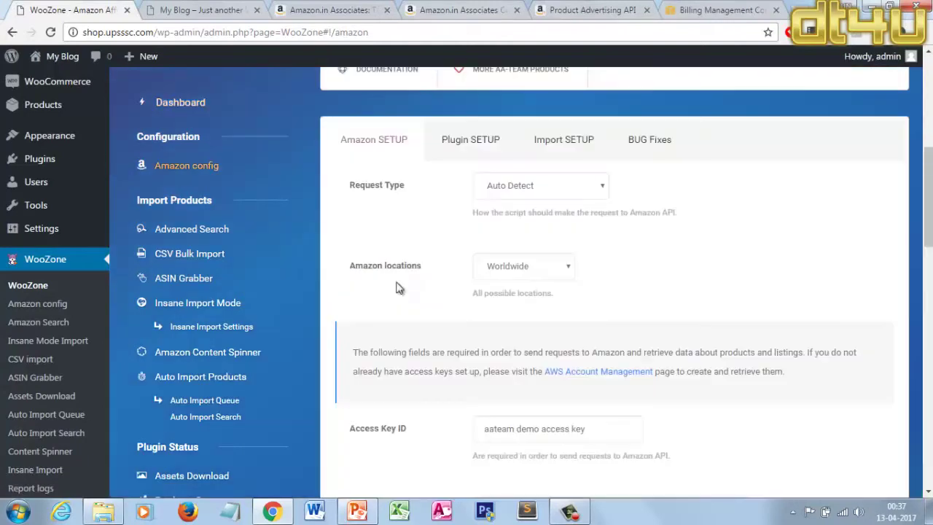
pyautogui.scroll(2, 611, 266)
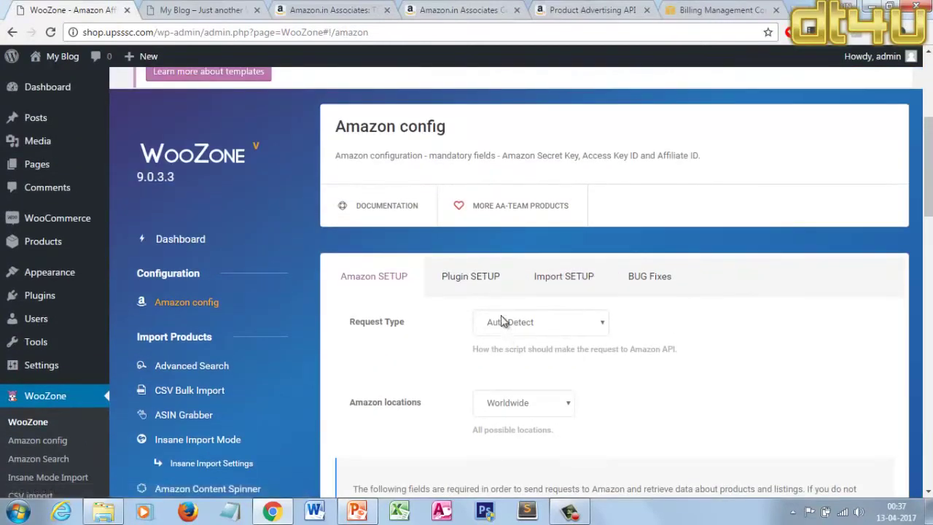
pyautogui.scroll(-1, 467, 297)
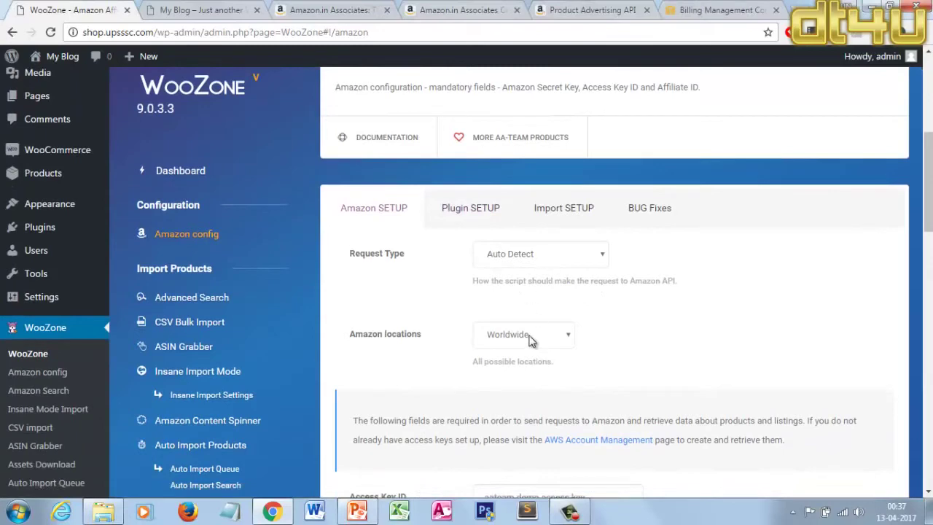
pyautogui.scroll(-3, 708, 284)
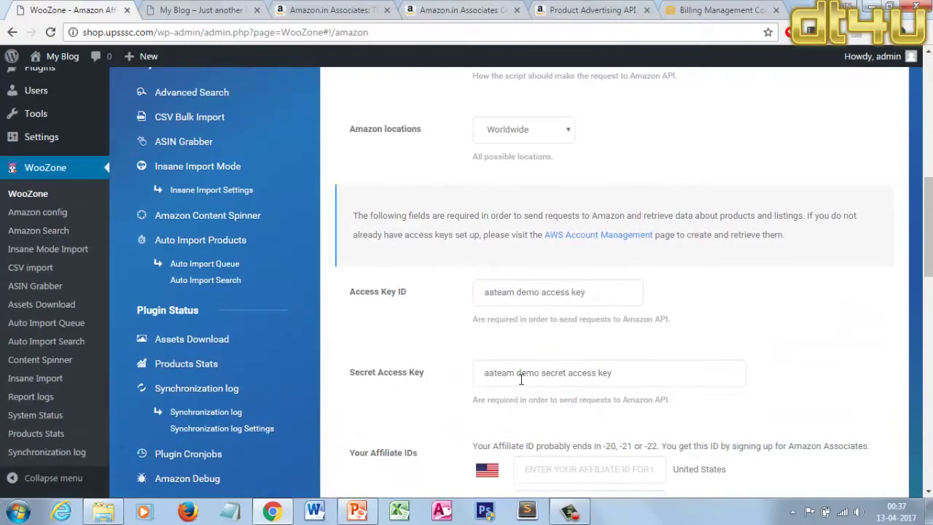
pyautogui.scroll(-3, 521, 379)
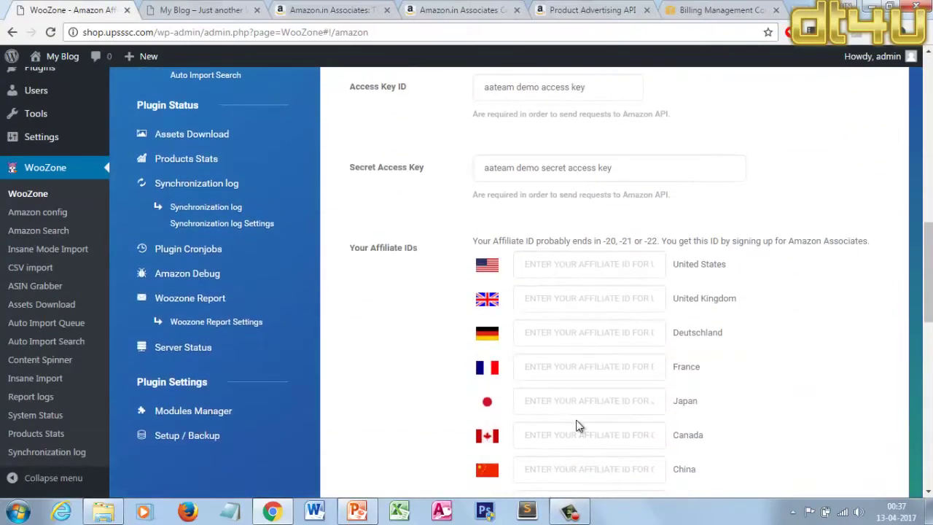
pyautogui.scroll(-2, 576, 425)
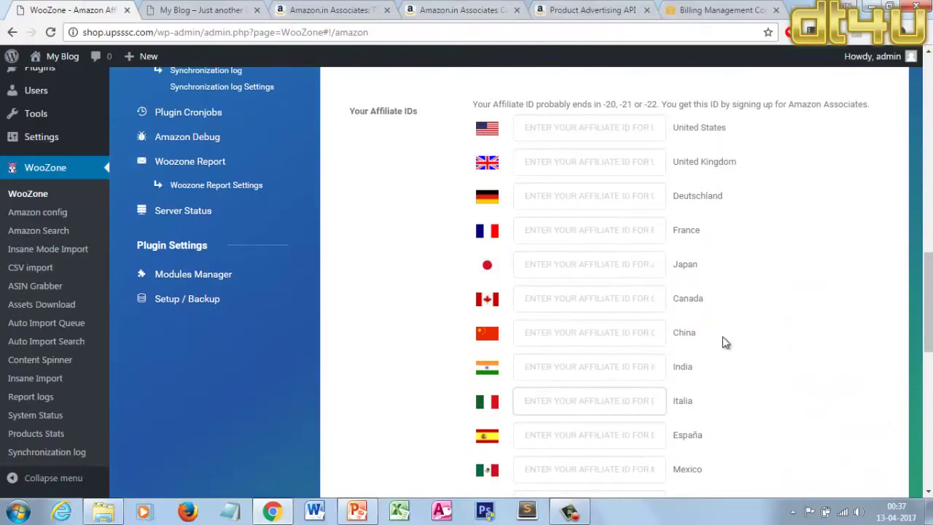
pyautogui.scroll(4, 724, 341)
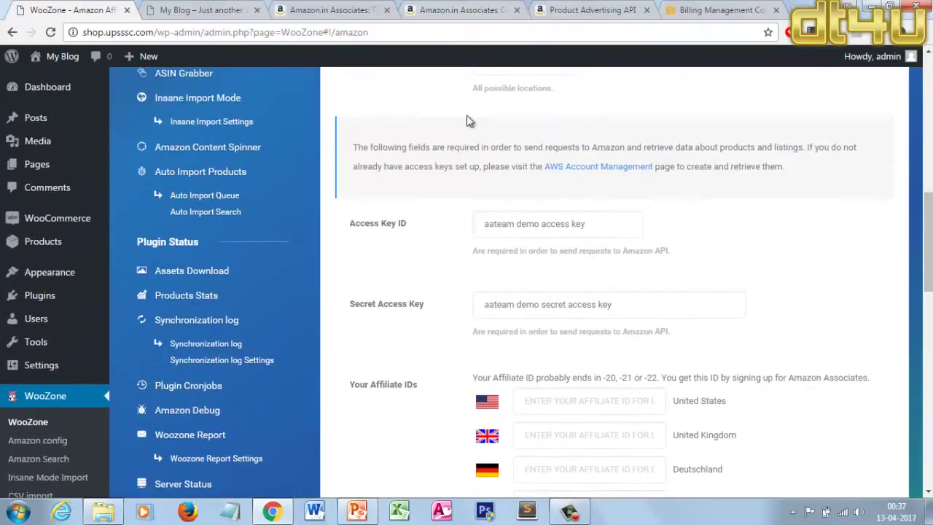
# Look at the login and join options on the Amazon.in Associates site, and return to WooZone's access key fields.
pyautogui.click(190, 10)
pyautogui.click(292, 9)
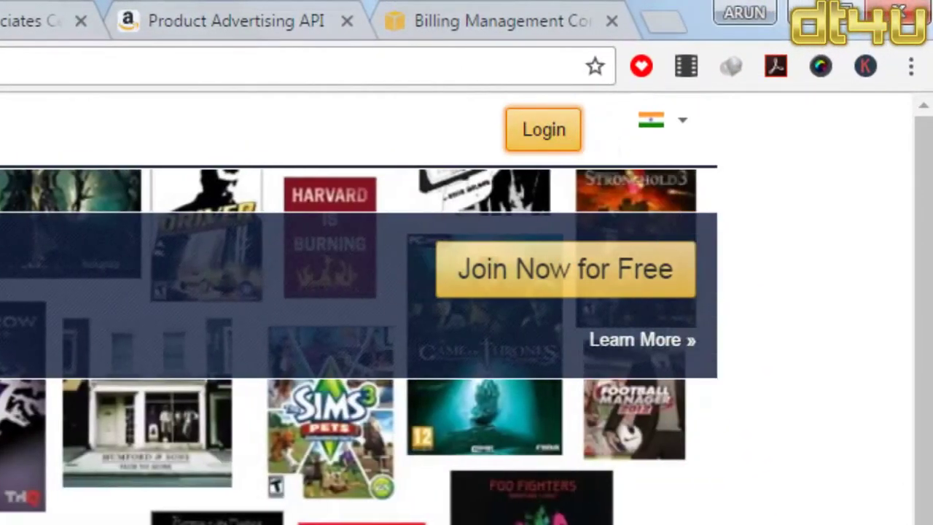
pyautogui.click(543, 130)
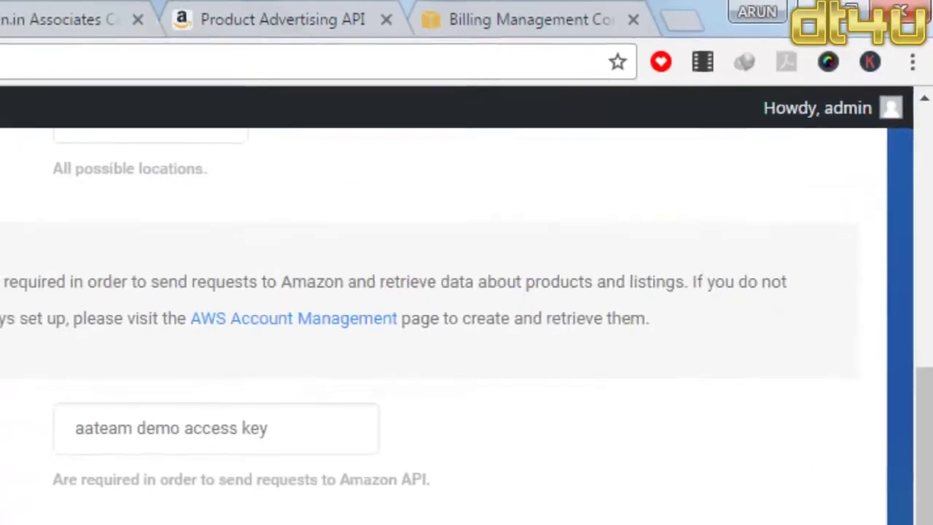
pyautogui.scroll(-1, 396, 510)
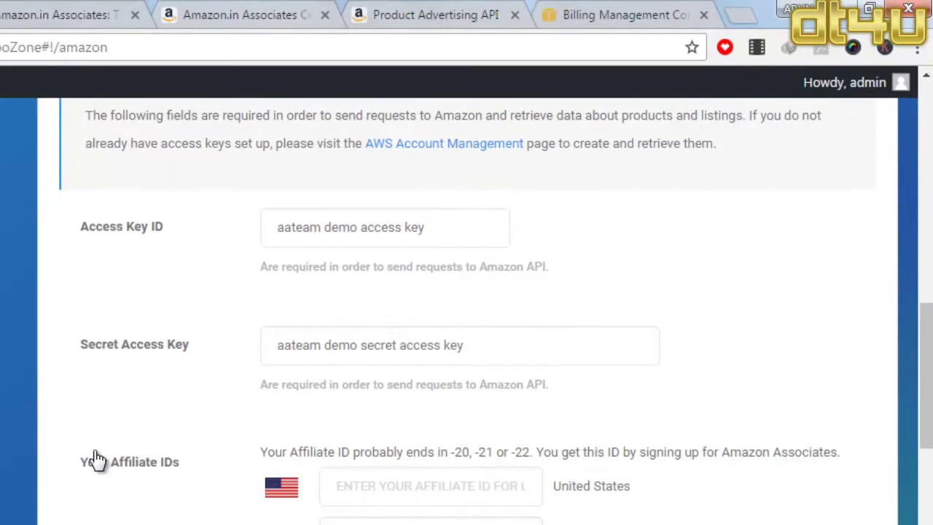
# Look at Amazon's Product Advertising API sign-up page and at its entry among the Amazon.in Associates tools.
pyautogui.click(427, 14)
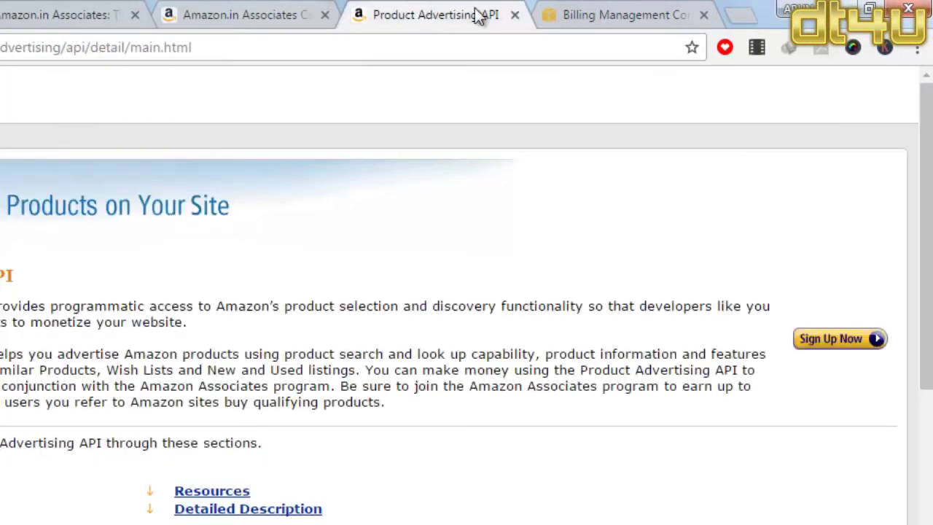
pyautogui.click(235, 5)
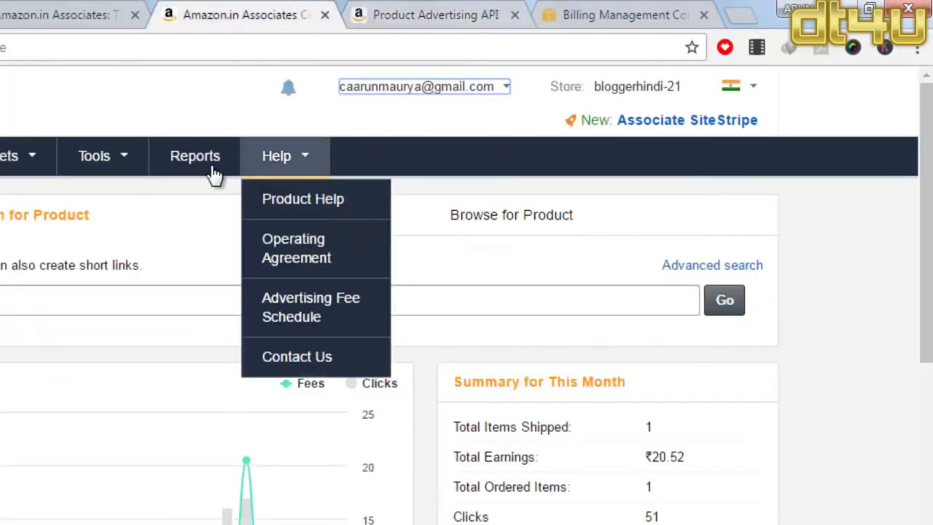
pyautogui.moveTo(68, 175)
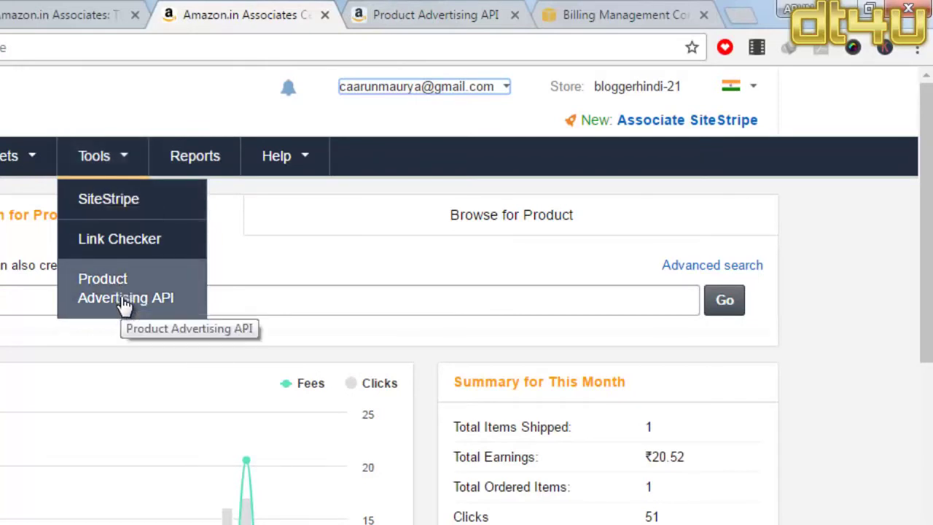
pyautogui.click(388, 6)
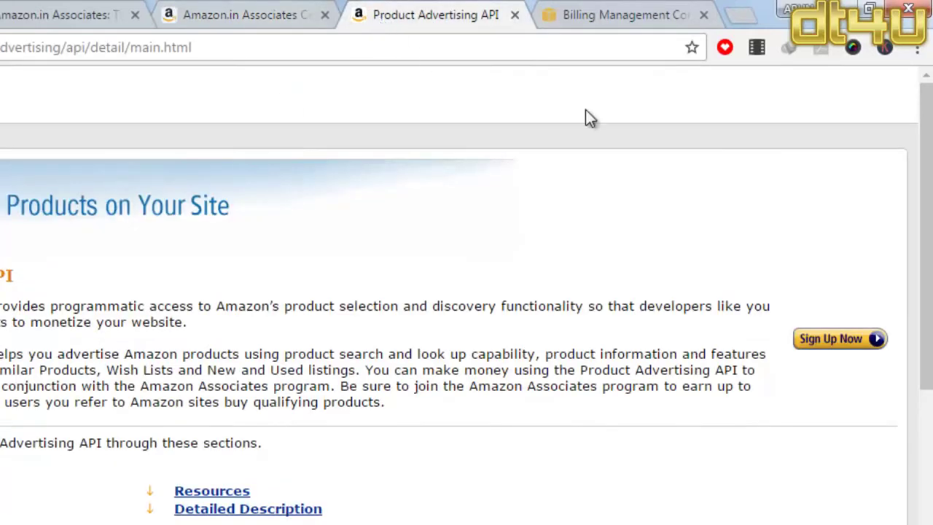
# View the My Security Credentials option in the AWS account menu, and return to WooZone's access key fields.
pyautogui.click(611, 9)
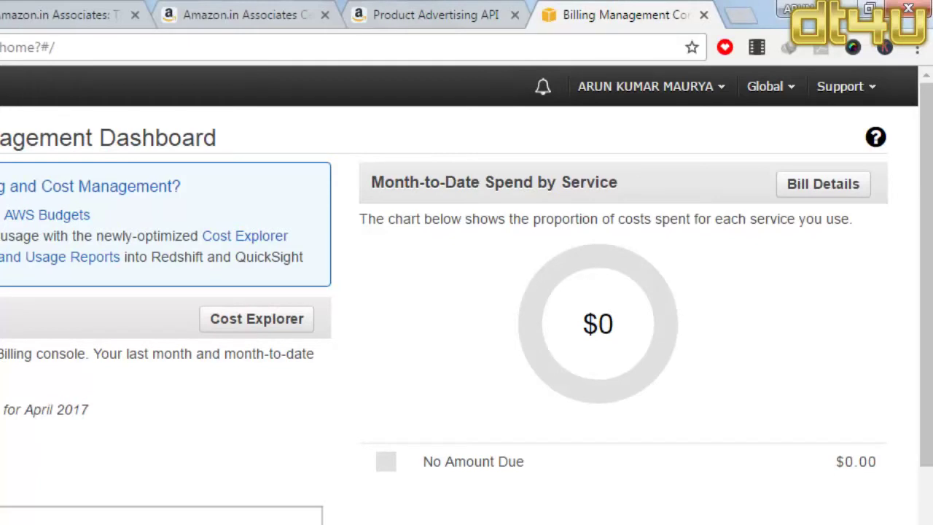
pyautogui.click(702, 86)
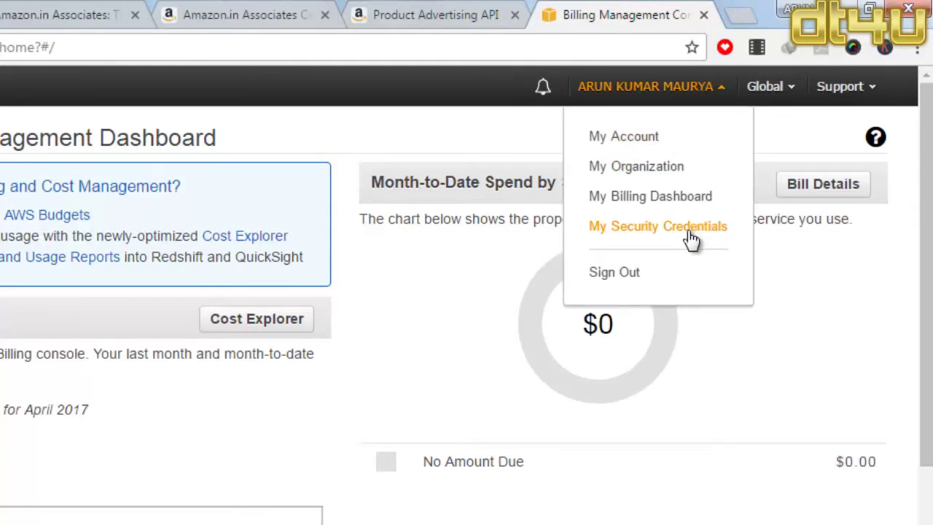
pyautogui.click(457, 7)
pyautogui.click(4, 13)
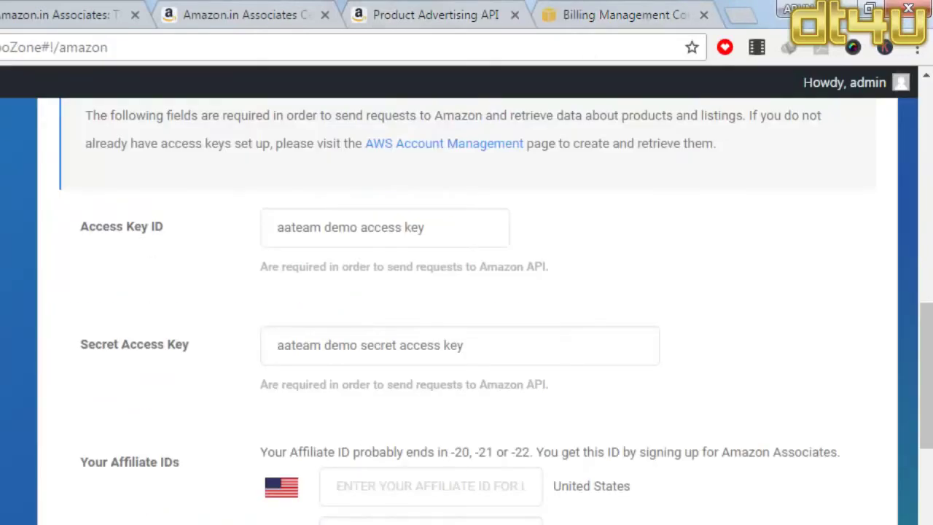
# Set WooZone's Main Affiliate ID to India below the country affiliate ID fields.
pyautogui.scroll(-1, 377, 434)
pyautogui.scroll(1, 339, 358)
pyautogui.scroll(-1, 444, 293)
pyautogui.scroll(2, 444, 292)
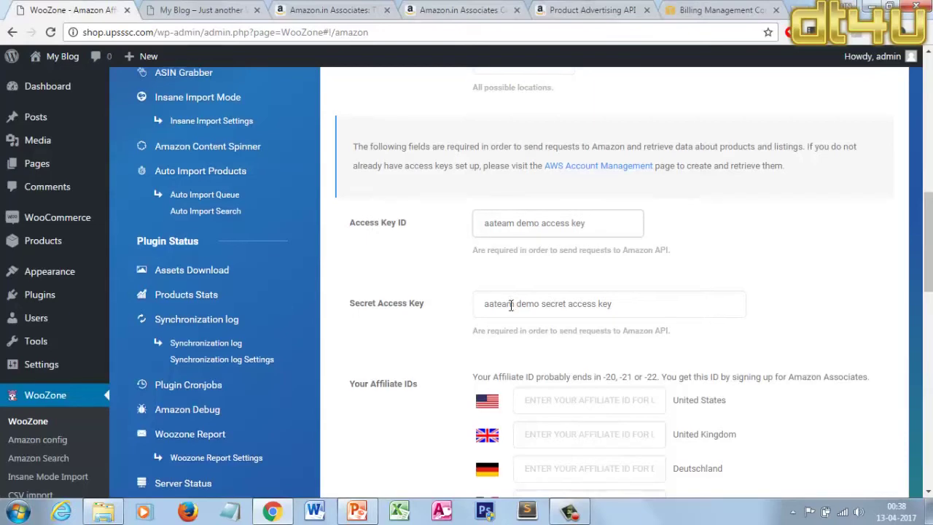
pyautogui.scroll(-7, 511, 304)
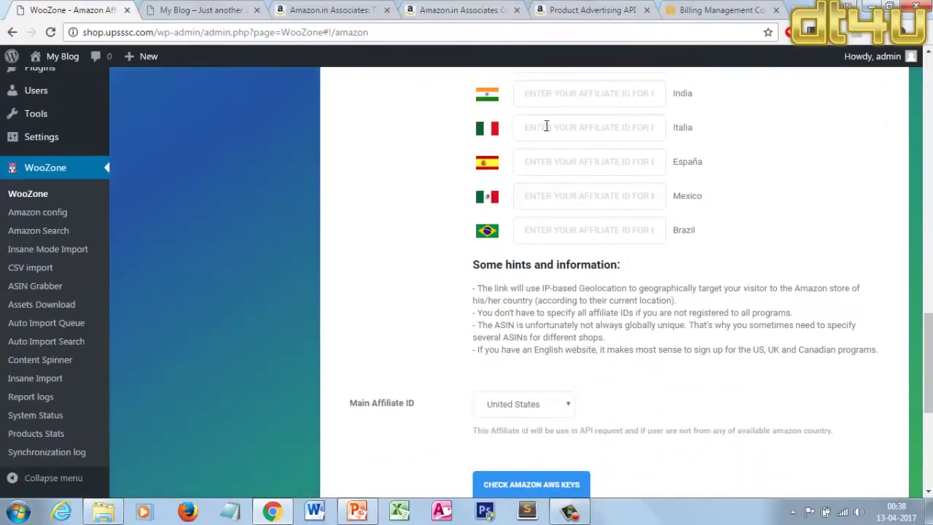
pyautogui.click(545, 408)
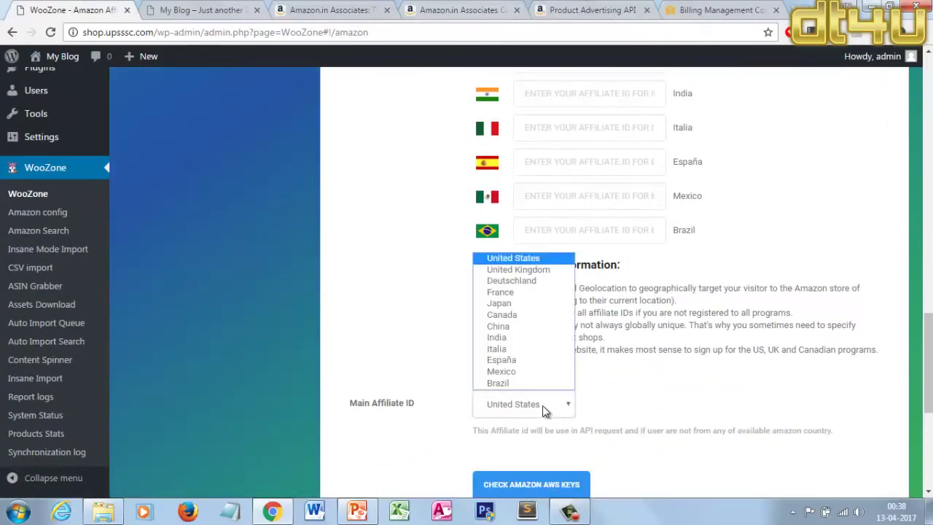
pyautogui.click(523, 340)
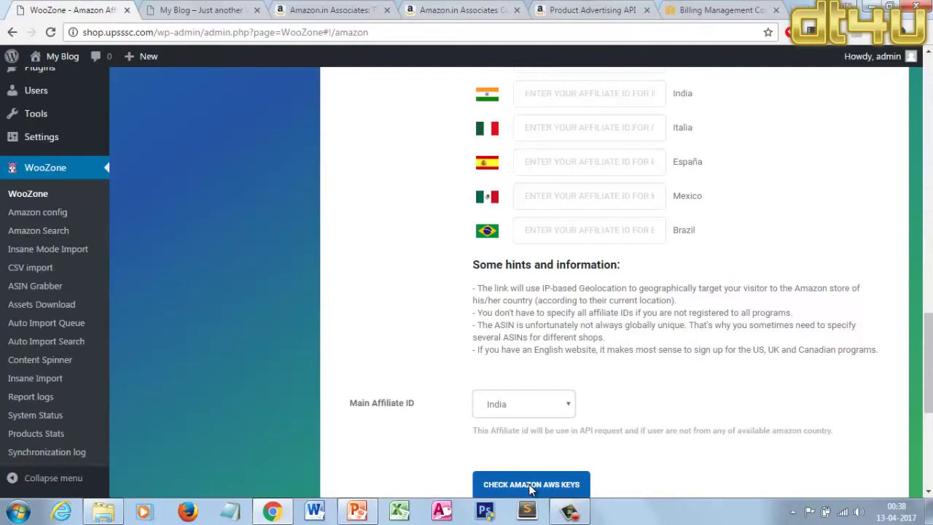
pyautogui.scroll(-5, 775, 398)
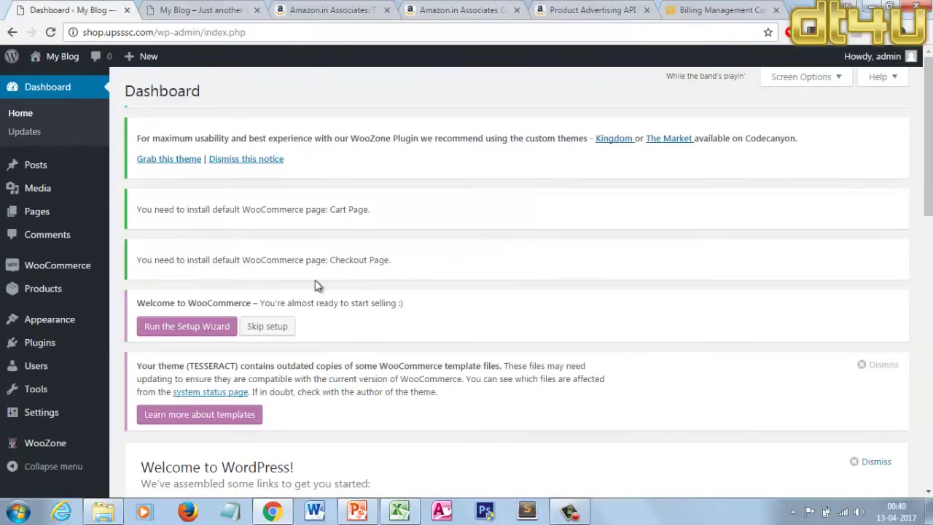
# Skip the WooCommerce setup wizard from the welcome notice on the WordPress dashboard.
pyautogui.moveTo(62, 279)
pyautogui.click(87, 274)
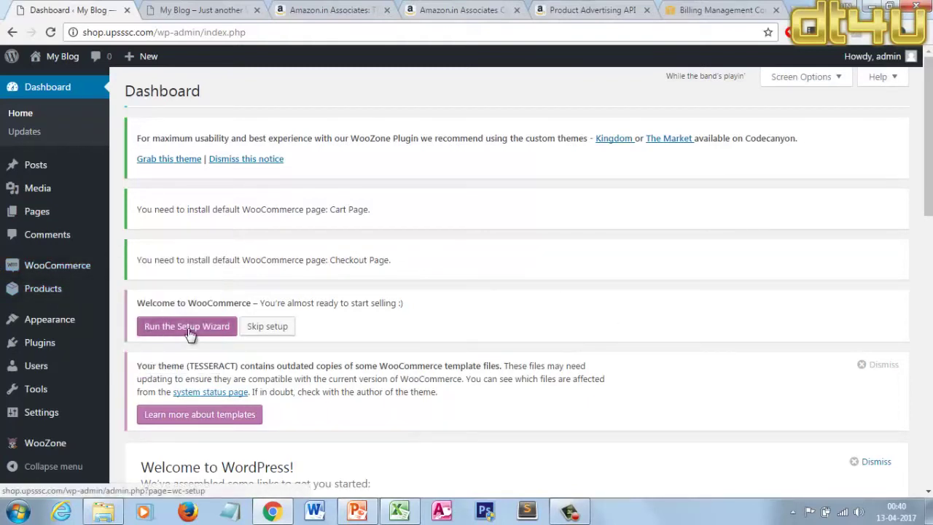
pyautogui.click(262, 327)
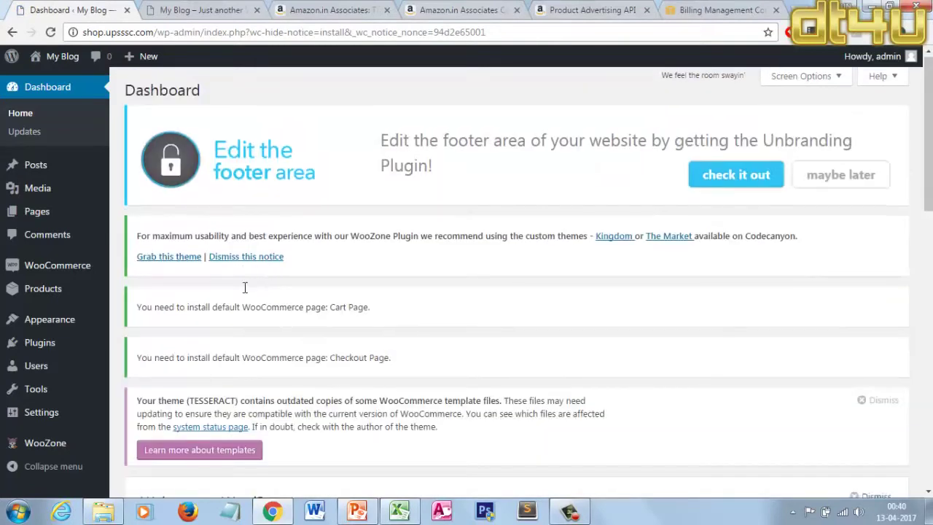
# Open the WooCommerce settings in a separate browser tab and bring its general options into view.
pyautogui.scroll(-2, 33, 298)
pyautogui.moveTo(32, 265)
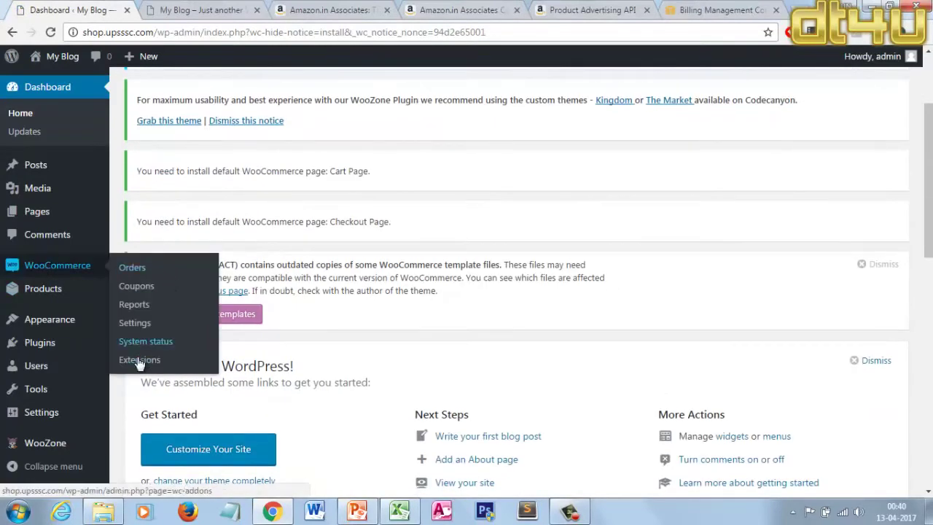
pyautogui.rightClick(137, 320)
pyautogui.click(160, 329)
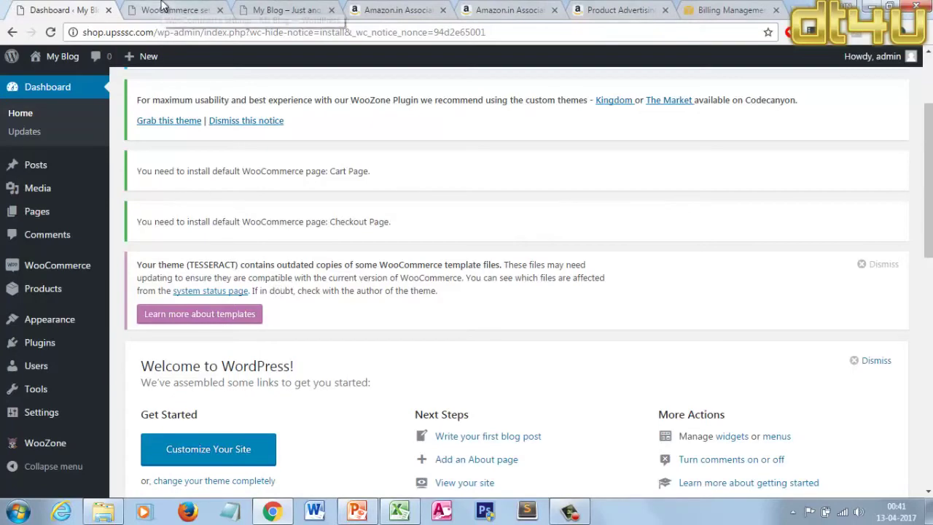
pyautogui.scroll(-5, 402, 277)
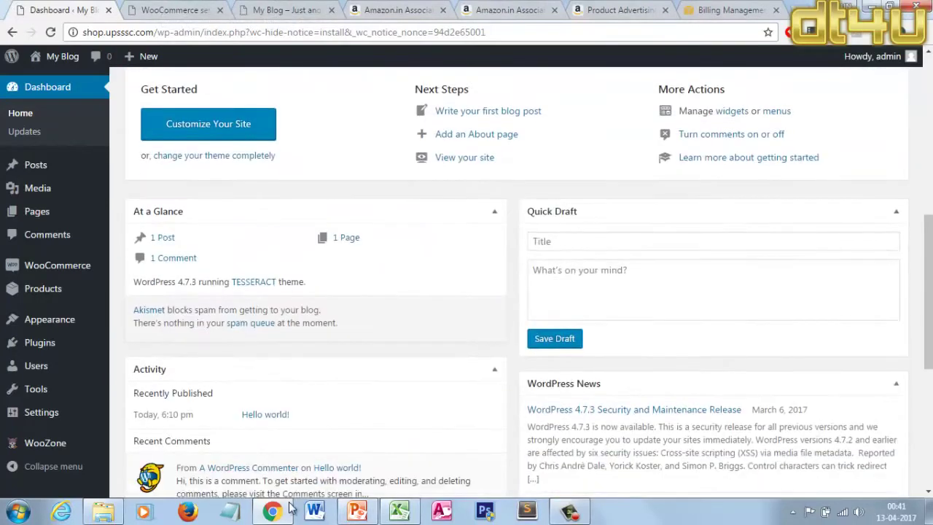
pyautogui.click(183, 9)
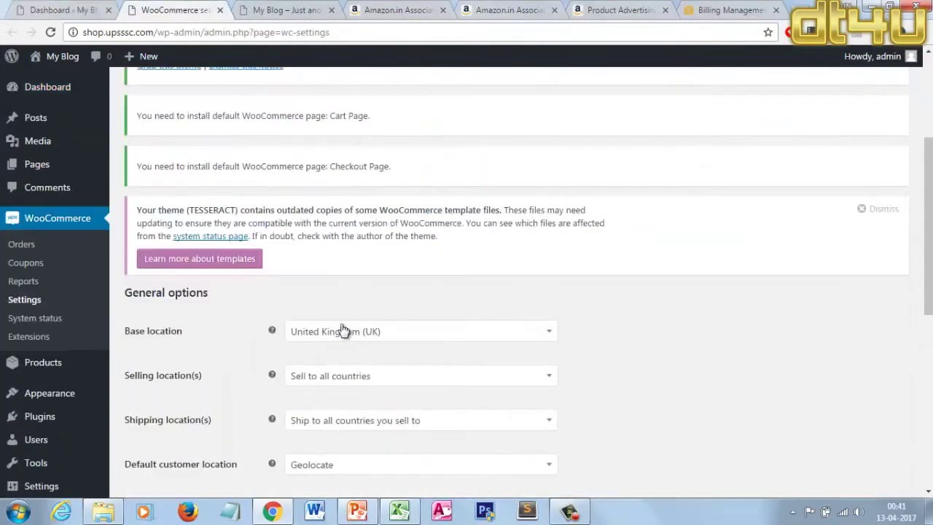
pyautogui.click(63, 7)
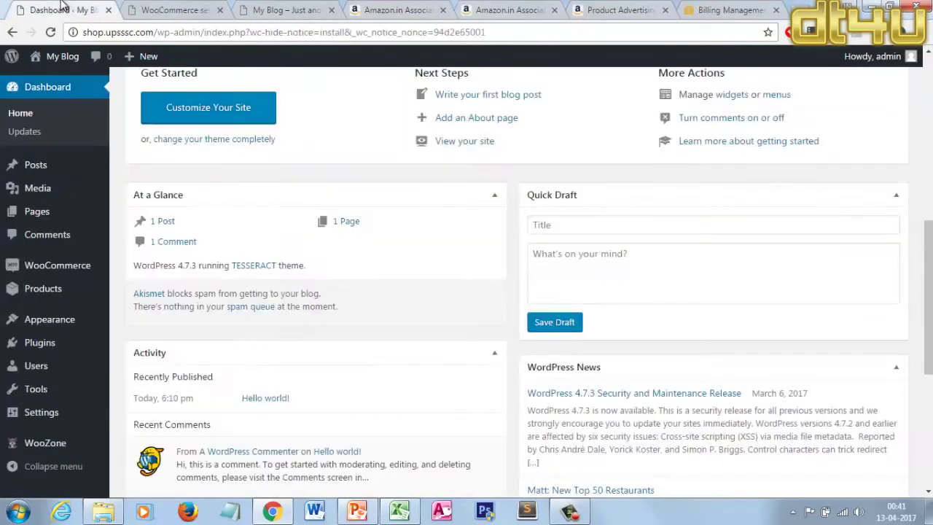
pyautogui.click(164, 10)
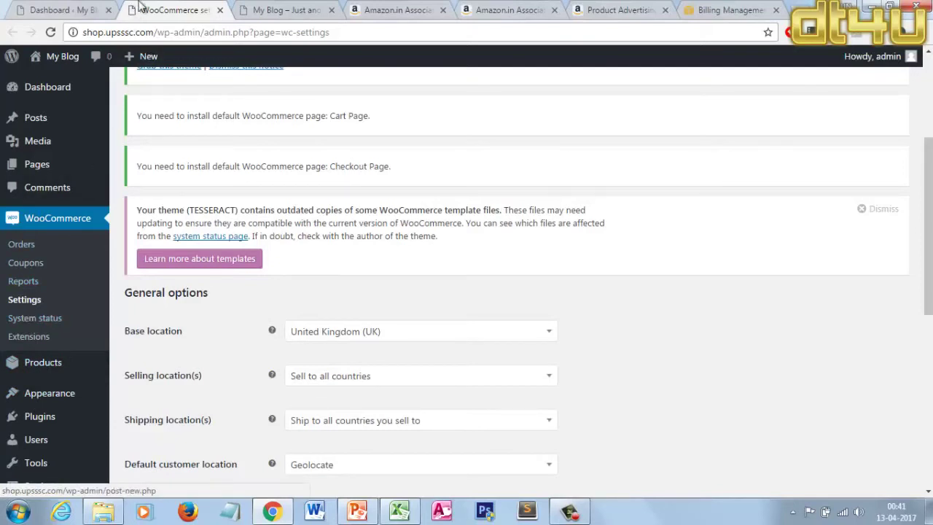
pyautogui.click(286, 9)
pyautogui.click(164, 8)
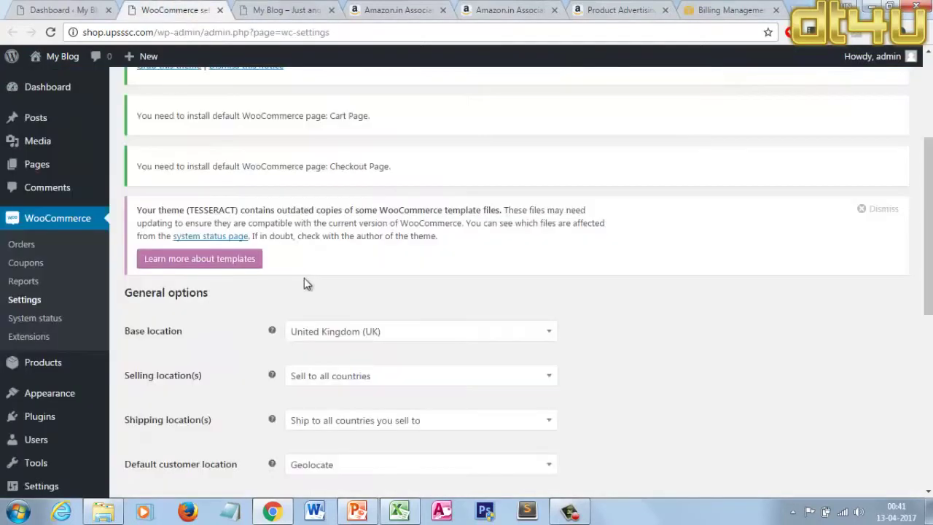
# Set the store's base location to India — Uttar Pradesh, searching the location list for "ind".
pyautogui.click(369, 334)
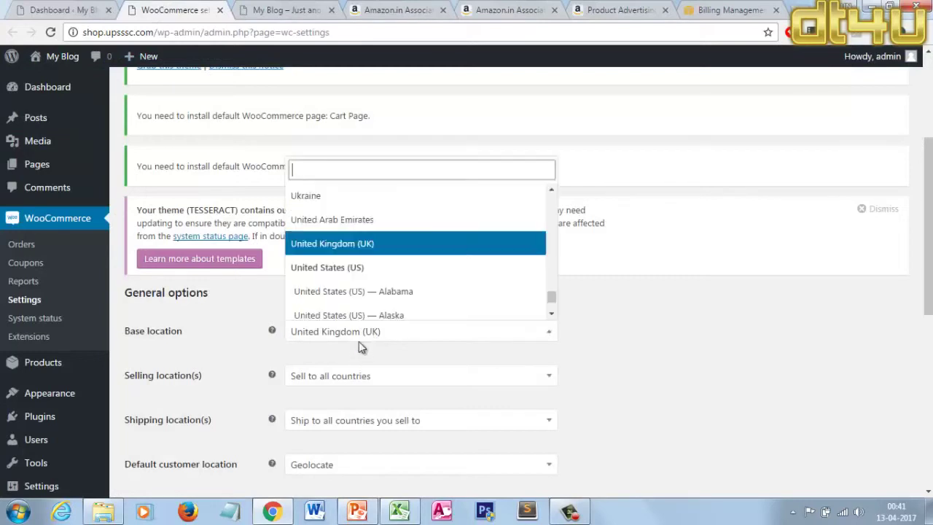
pyautogui.scroll(-2, 358, 342)
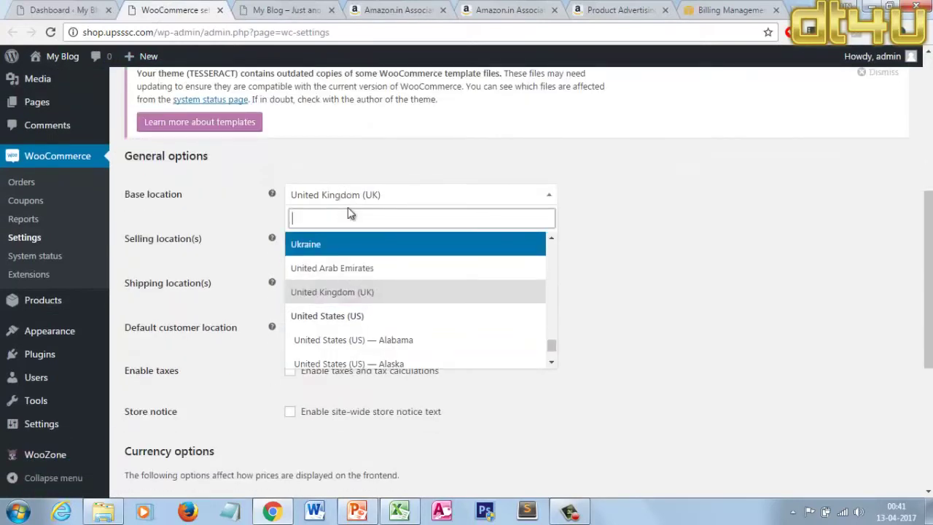
pyautogui.write('ind')
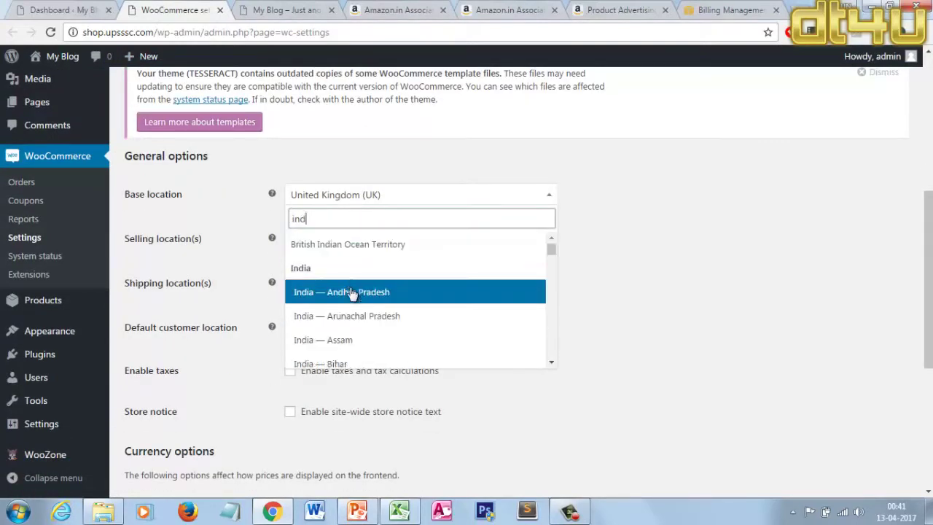
pyautogui.scroll(-6, 373, 307)
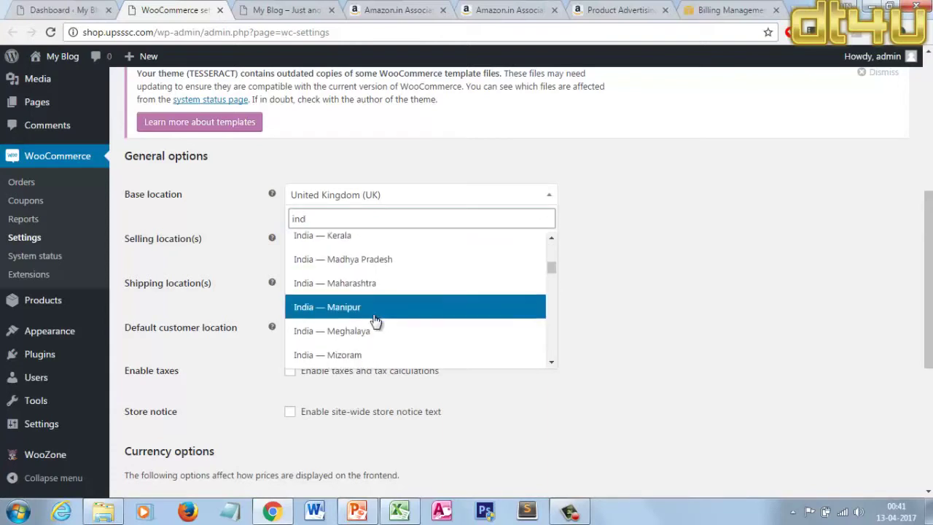
pyautogui.scroll(-4, 375, 324)
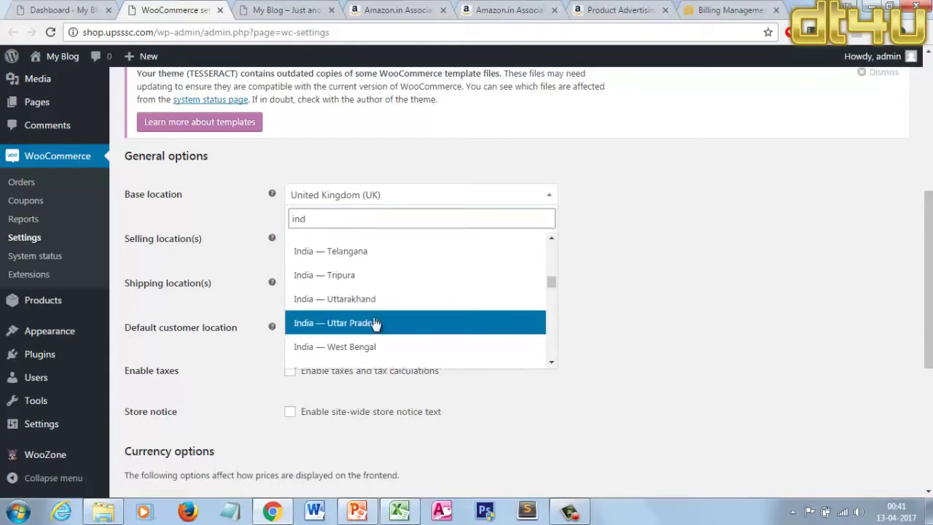
pyautogui.click(375, 323)
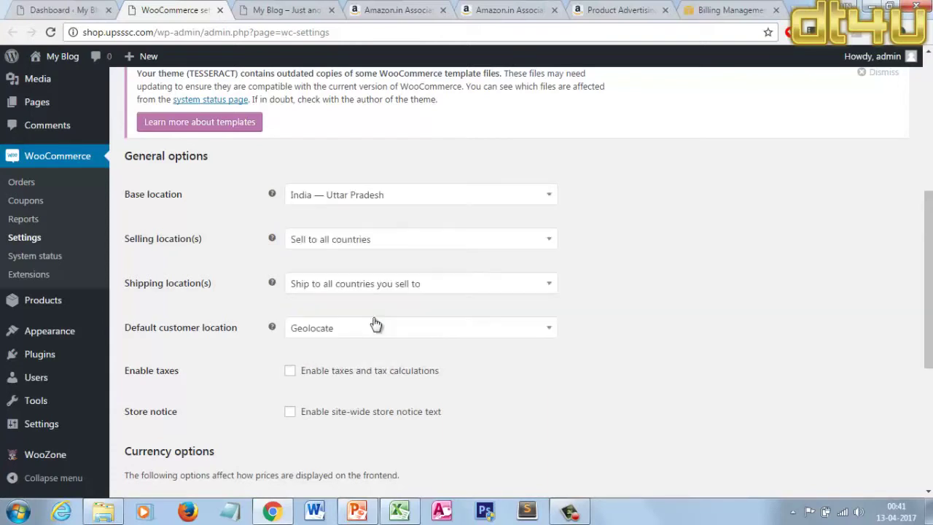
# Review the selling location options and keep Sell to all countries.
pyautogui.click(370, 238)
pyautogui.click(385, 244)
pyautogui.click(386, 243)
pyautogui.click(599, 241)
pyautogui.click(532, 243)
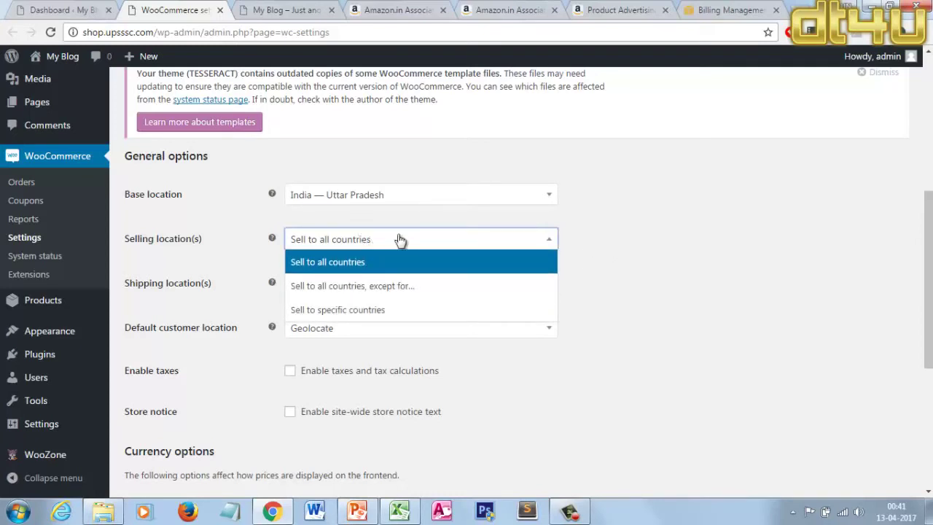
pyautogui.click(623, 263)
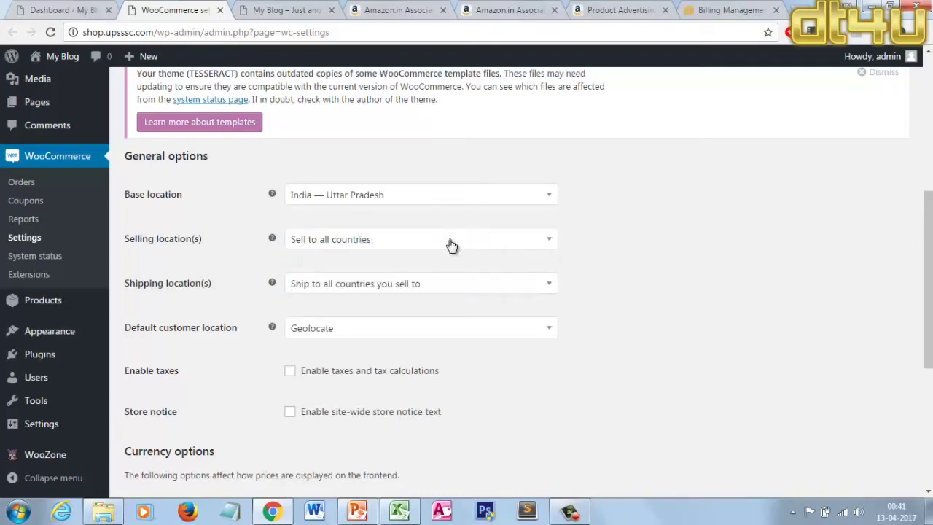
pyautogui.click(450, 244)
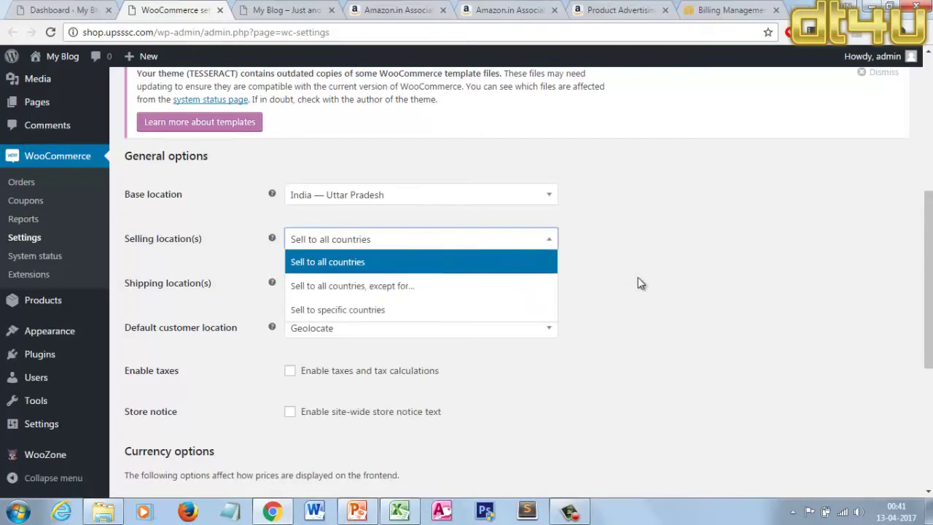
pyautogui.click(425, 274)
# Review the shipping location and default customer location choices without changing them.
pyautogui.scroll(-1, 660, 312)
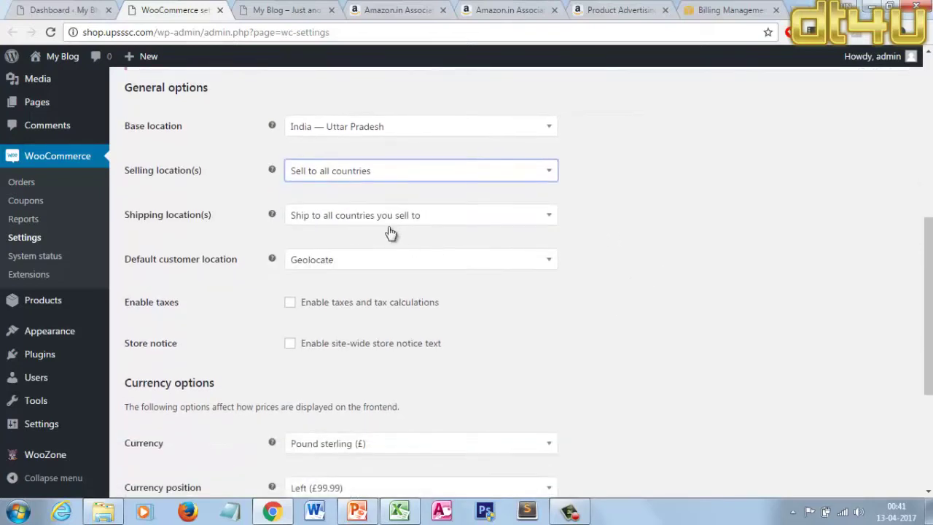
pyautogui.click(398, 223)
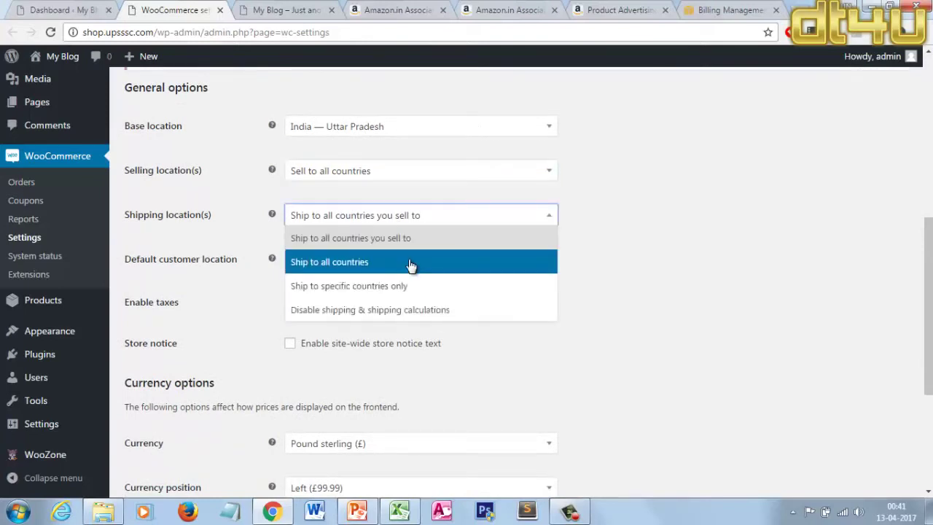
pyautogui.click(643, 244)
pyautogui.click(452, 266)
pyautogui.click(483, 265)
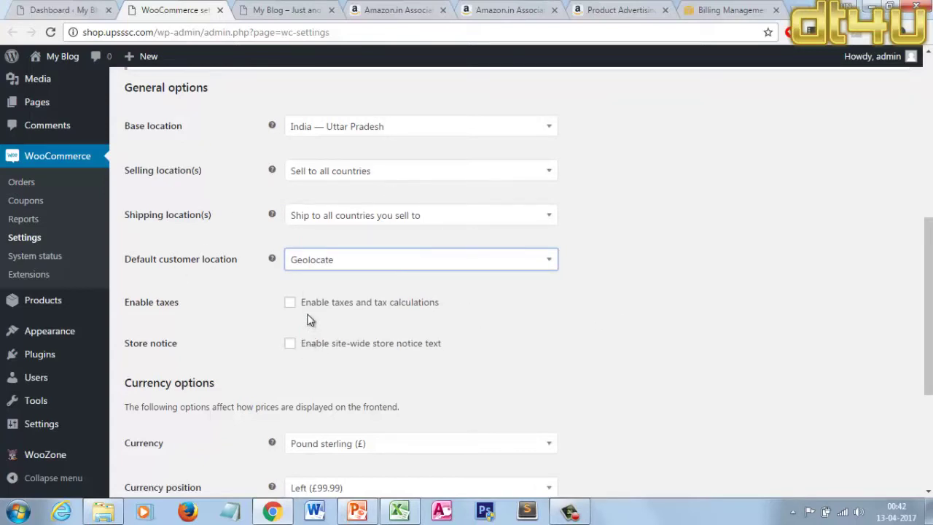
# Set the store currency to Indian rupee (₹), searching the currency list for "rup".
pyautogui.scroll(-2, 306, 324)
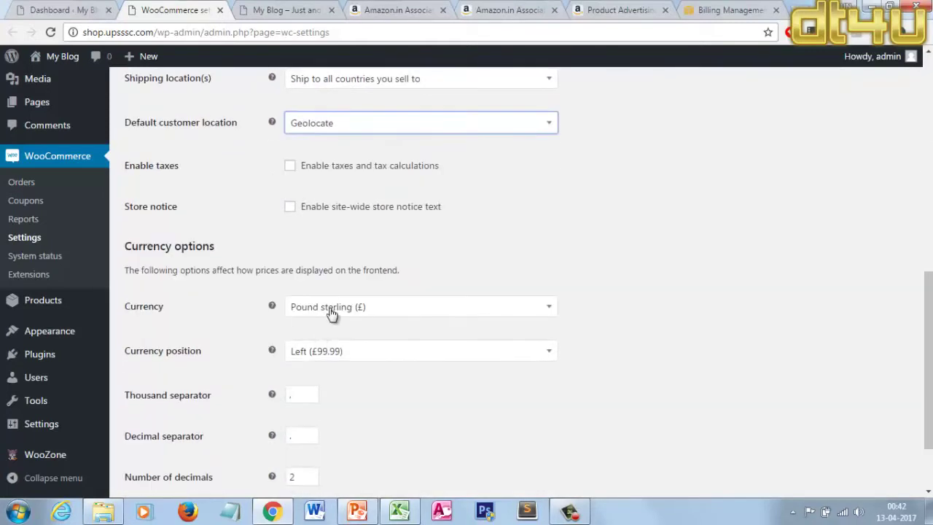
pyautogui.click(330, 309)
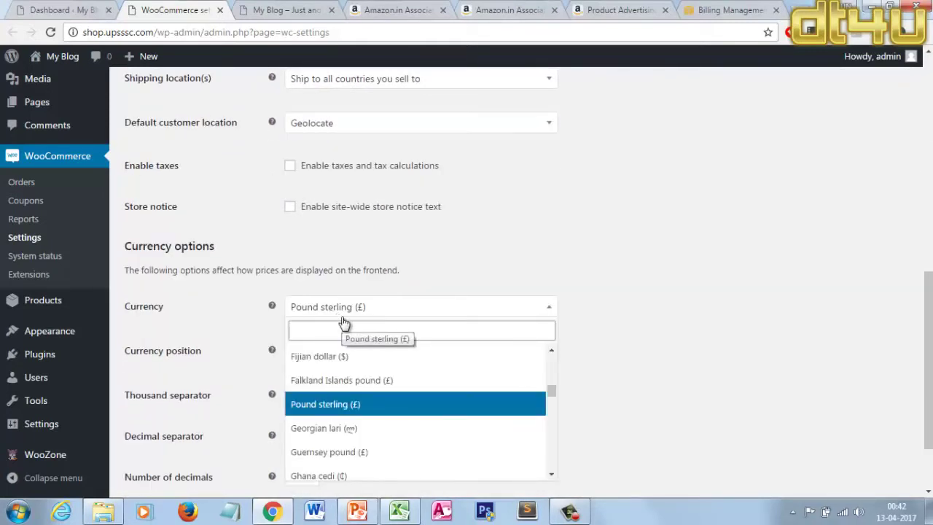
pyautogui.write('rup')
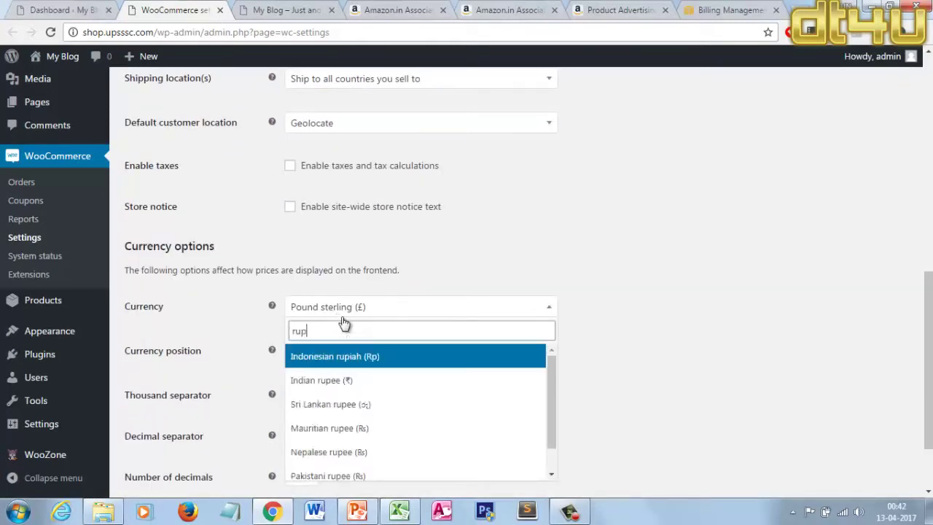
pyautogui.click(355, 379)
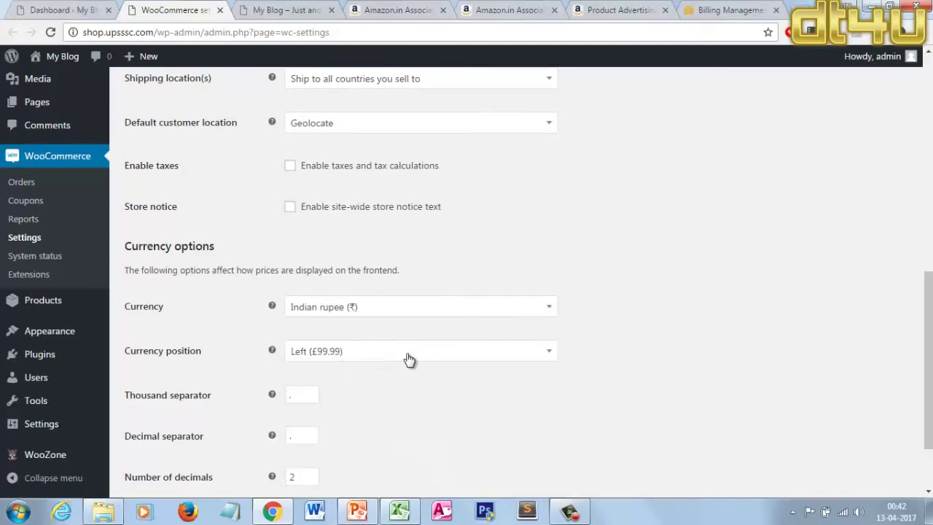
# Keep the currency position at Left, review the separators and decimals, and save the general WooCommerce settings.
pyautogui.scroll(-2, 569, 361)
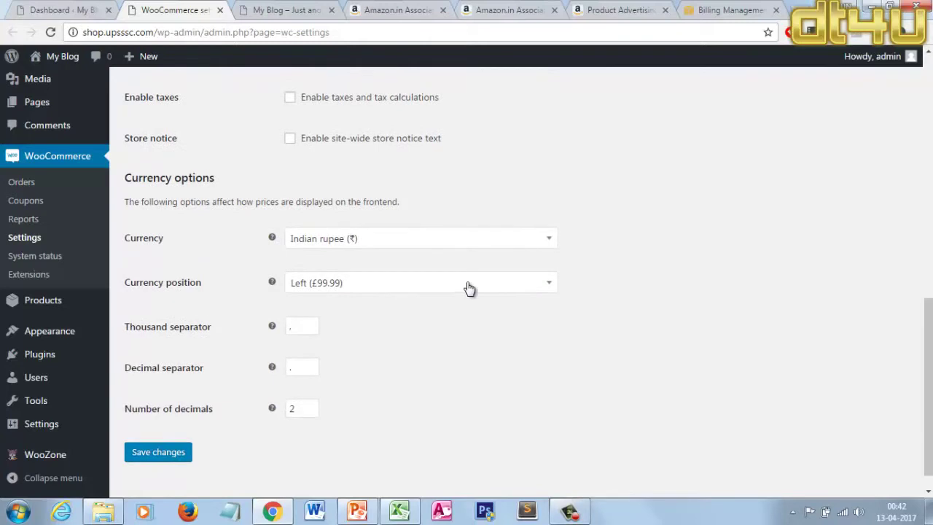
pyautogui.click(469, 287)
pyautogui.click(470, 288)
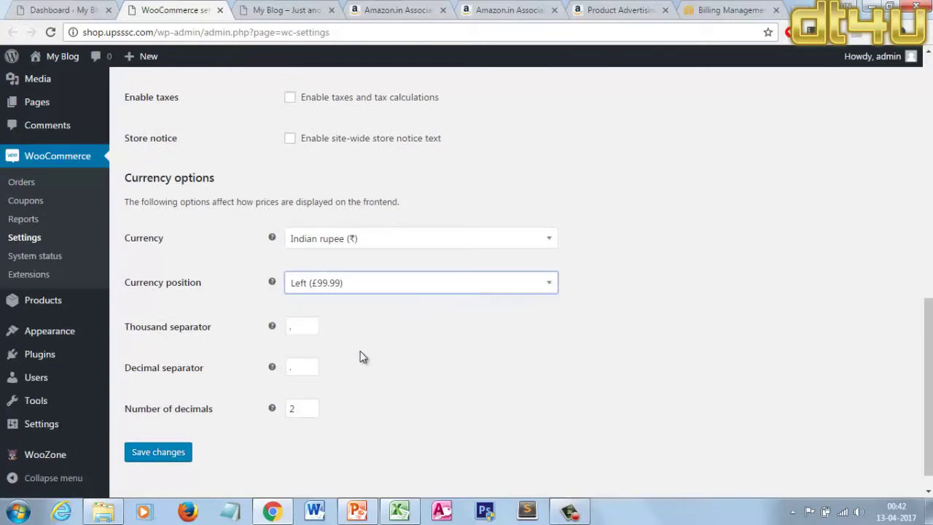
pyautogui.scroll(-1, 383, 357)
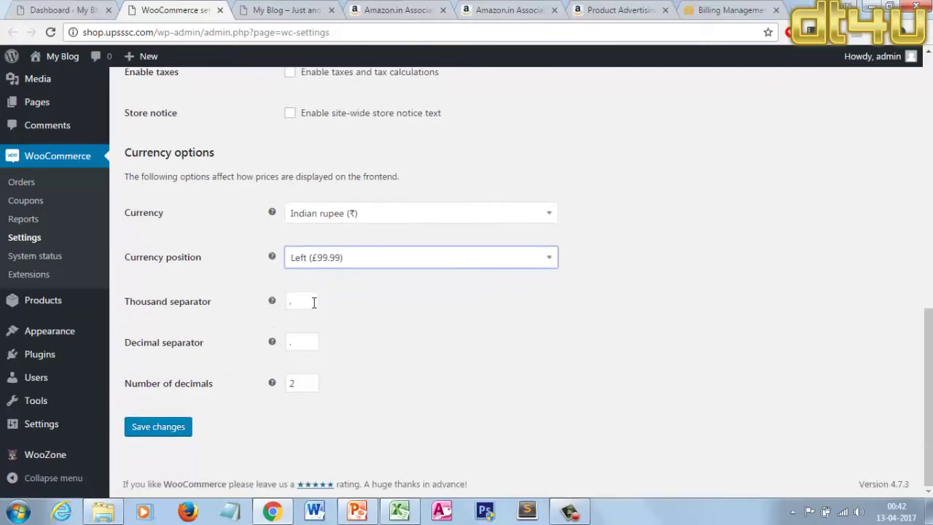
pyautogui.click(301, 344)
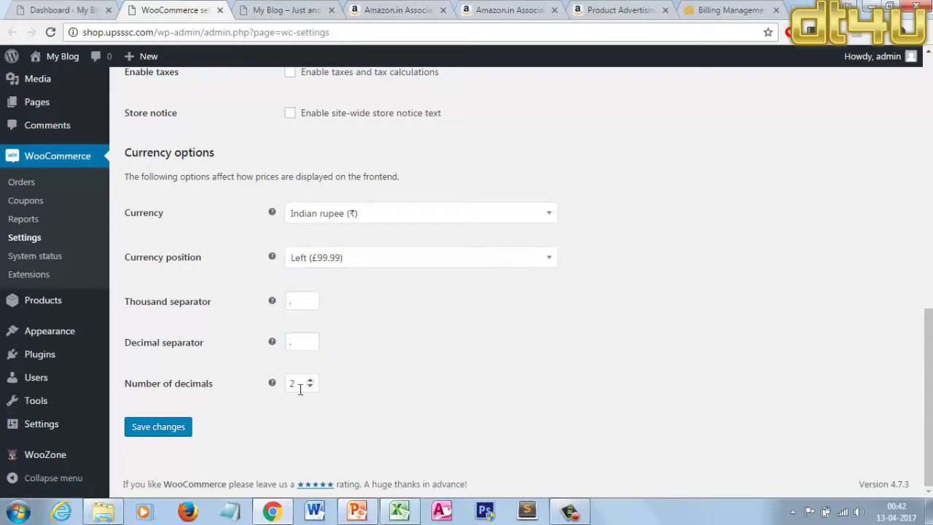
pyautogui.click(173, 432)
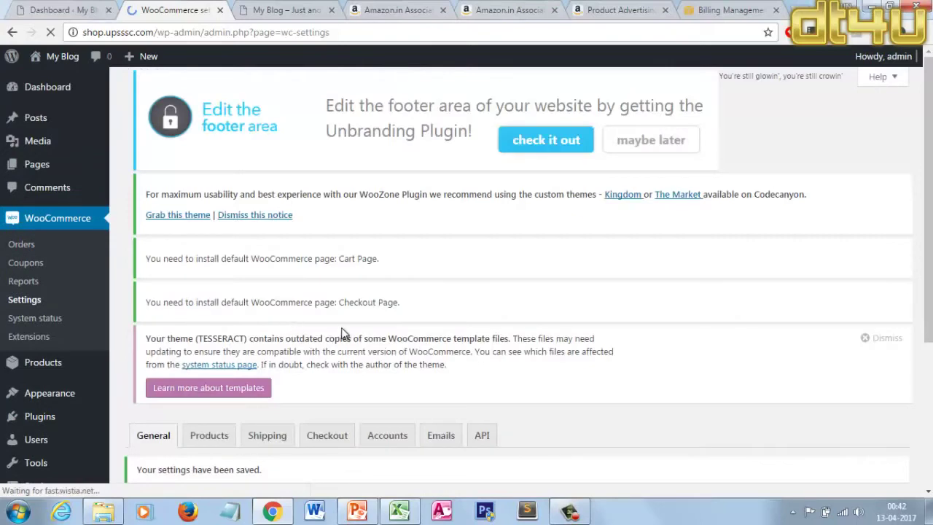
# Check the saved general options, then open the Products settings and save them with the kg and cm units and default review options.
pyautogui.scroll(-5, 358, 344)
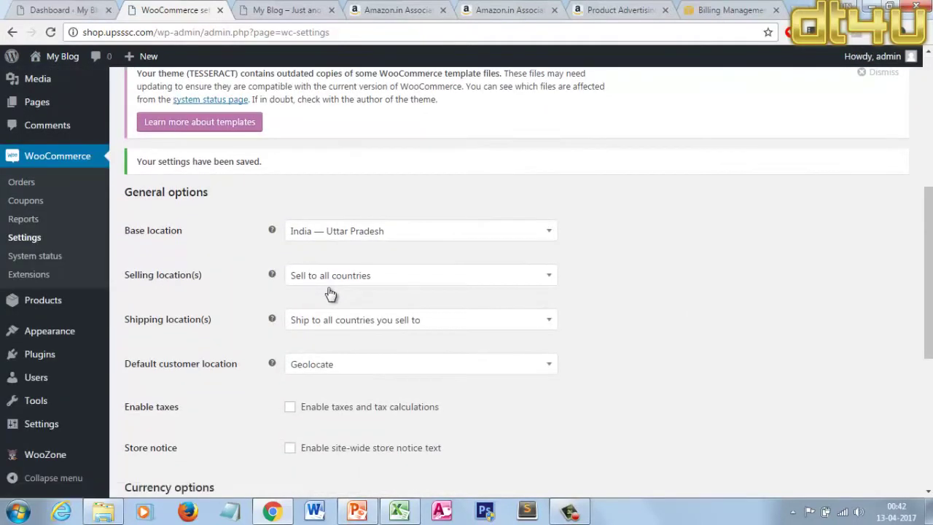
pyautogui.scroll(-3, 363, 320)
pyautogui.scroll(8, 364, 319)
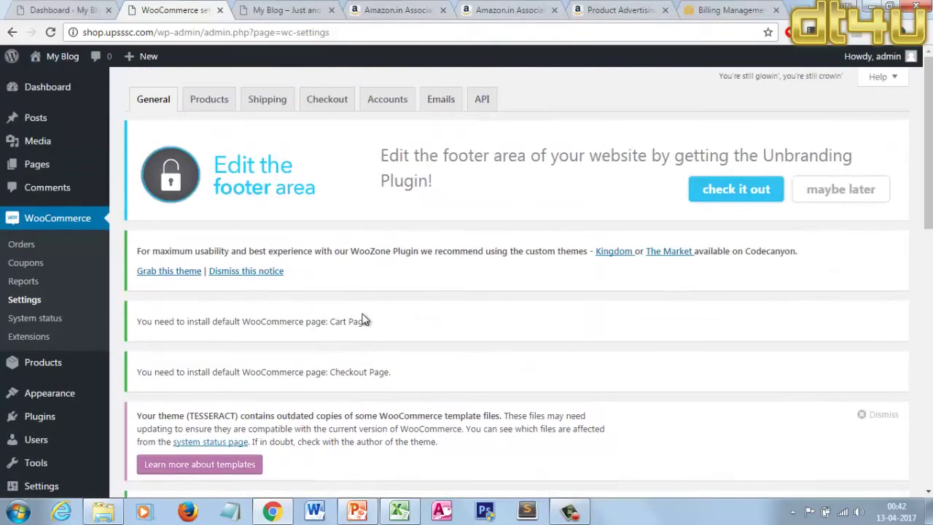
pyautogui.click(215, 99)
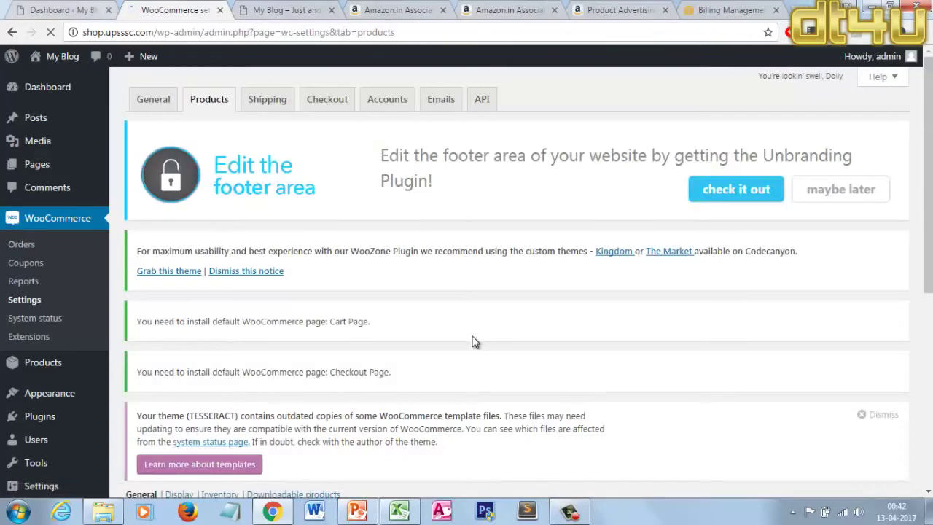
pyautogui.scroll(-5, 475, 340)
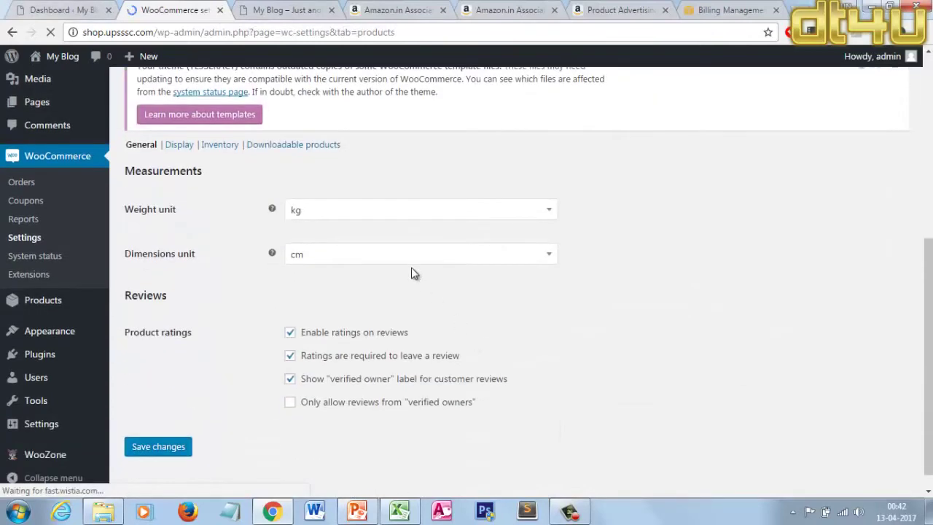
pyautogui.scroll(-1, 247, 415)
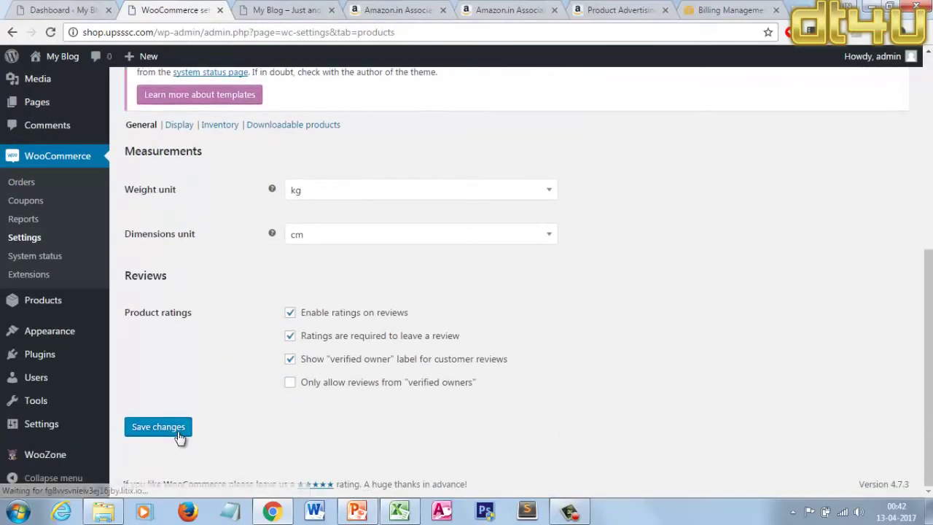
pyautogui.click(178, 433)
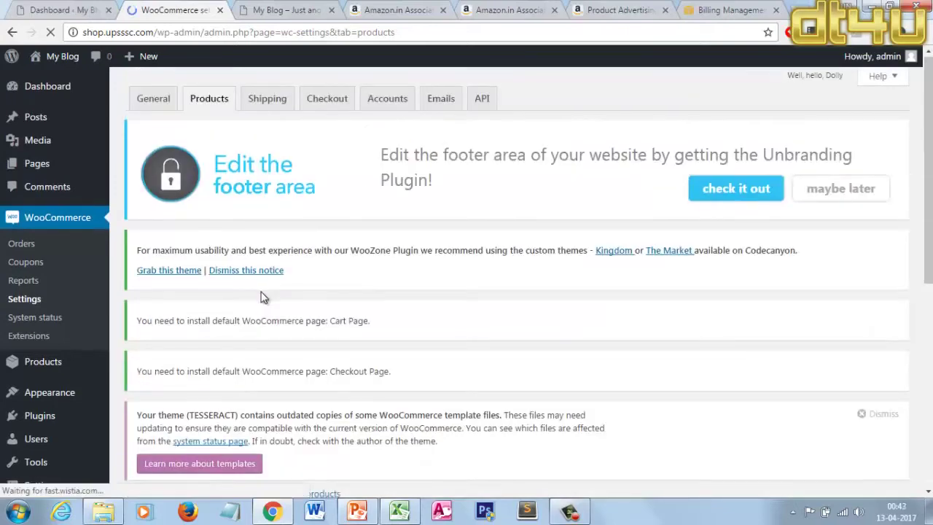
# Dismiss the notice recommending the Kingdom and The Market themes for WooZone.
pyautogui.scroll(-1, 263, 298)
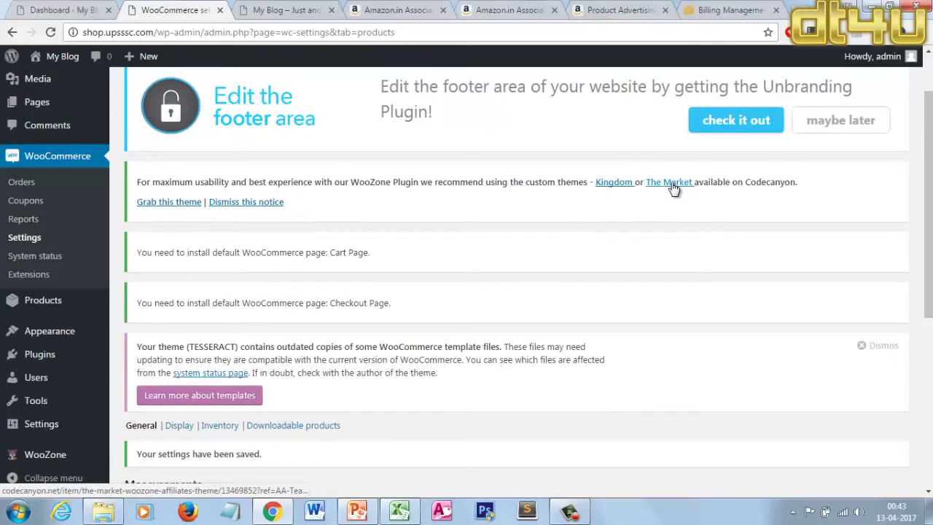
pyautogui.click(262, 207)
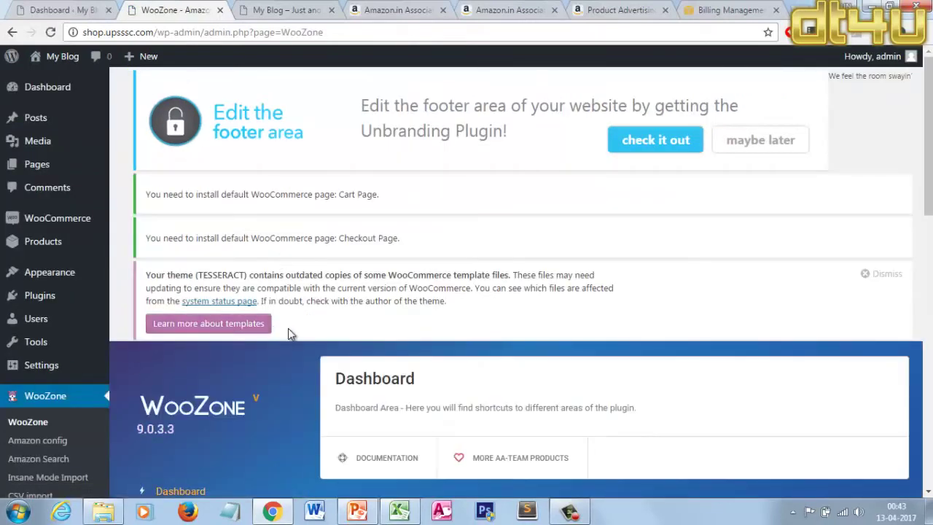
# Close the WooZone, Amazon and Billing Management browser tabs, keeping only the WordPress dashboard and blog tabs.
pyautogui.click(68, 6)
pyautogui.click(218, 10)
pyautogui.click(331, 11)
pyautogui.click(331, 10)
pyautogui.click(331, 10)
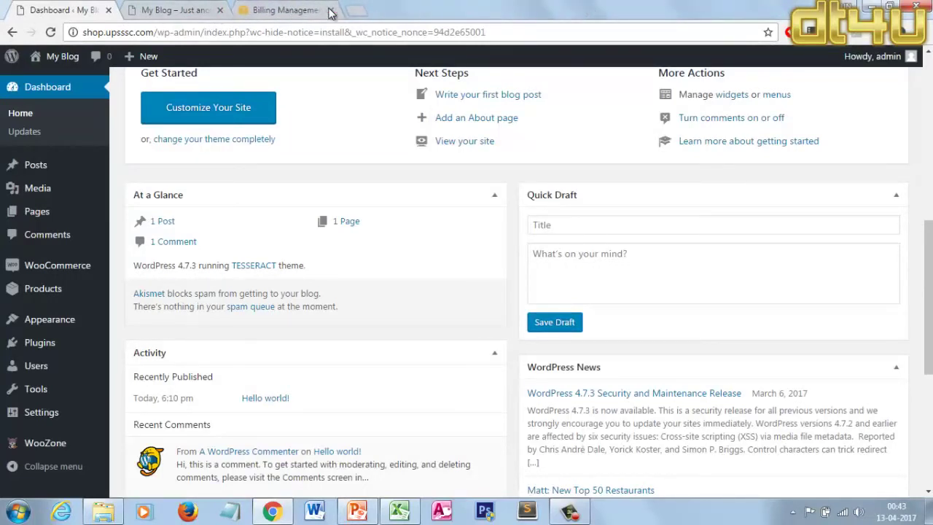
pyautogui.click(331, 10)
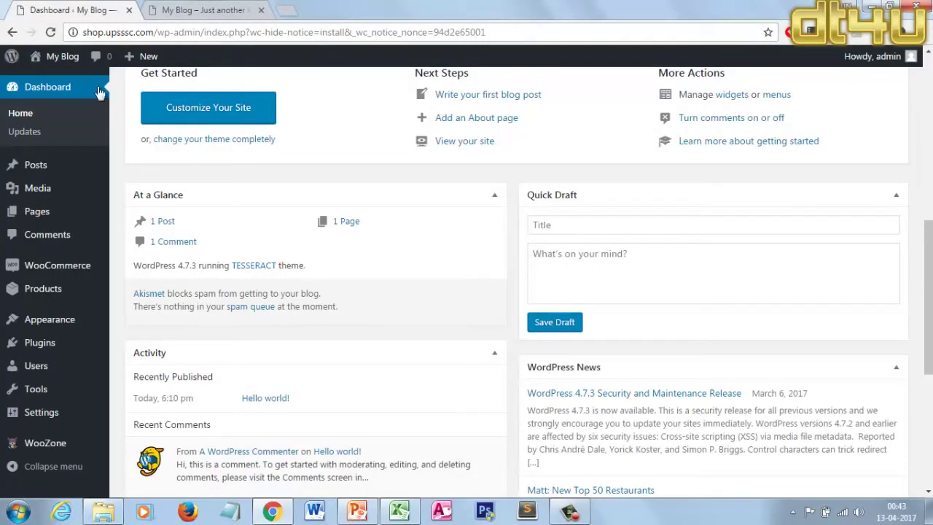
# Open the site's front page from the dashboard in a separate browser tab and view it.
pyautogui.moveTo(64, 56)
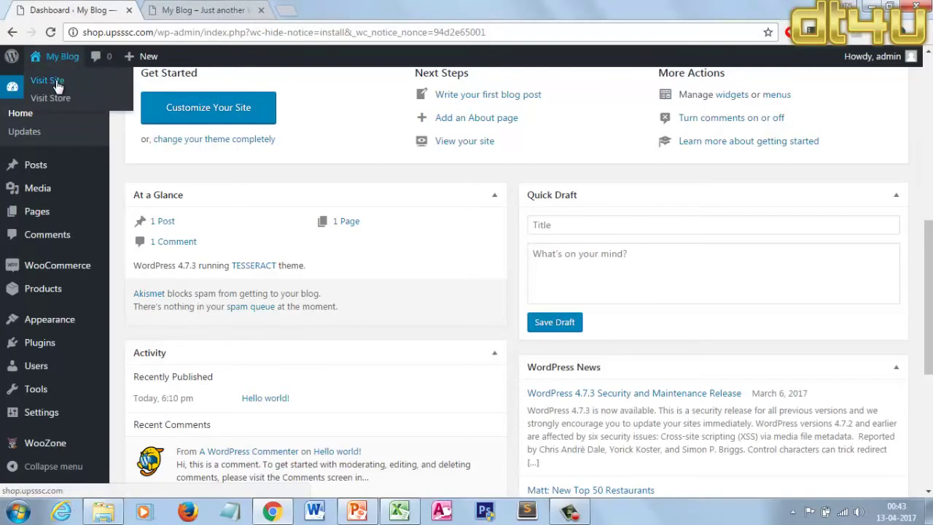
pyautogui.rightClick(58, 86)
pyautogui.click(73, 91)
pyautogui.click(183, 10)
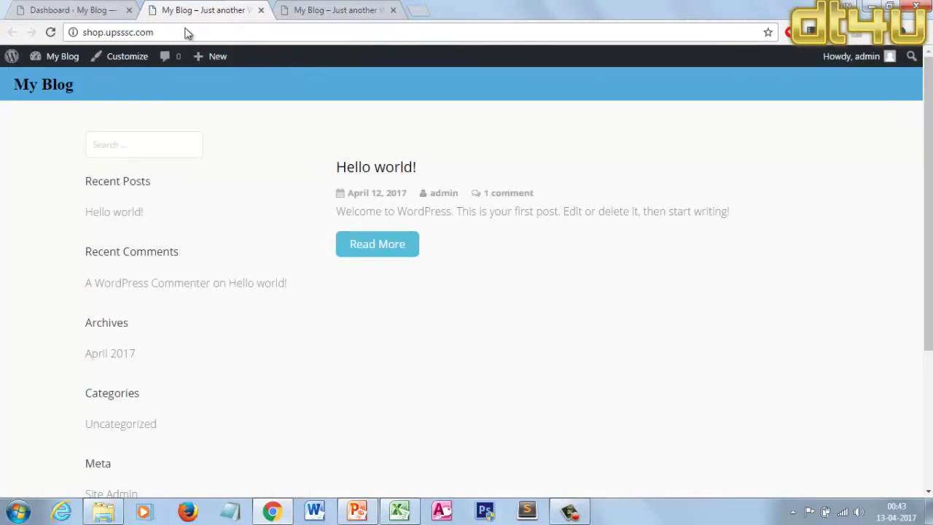
# Return to the dashboard and open the installed plugins list to review the active plugins.
pyautogui.click(116, 9)
pyautogui.moveTo(48, 349)
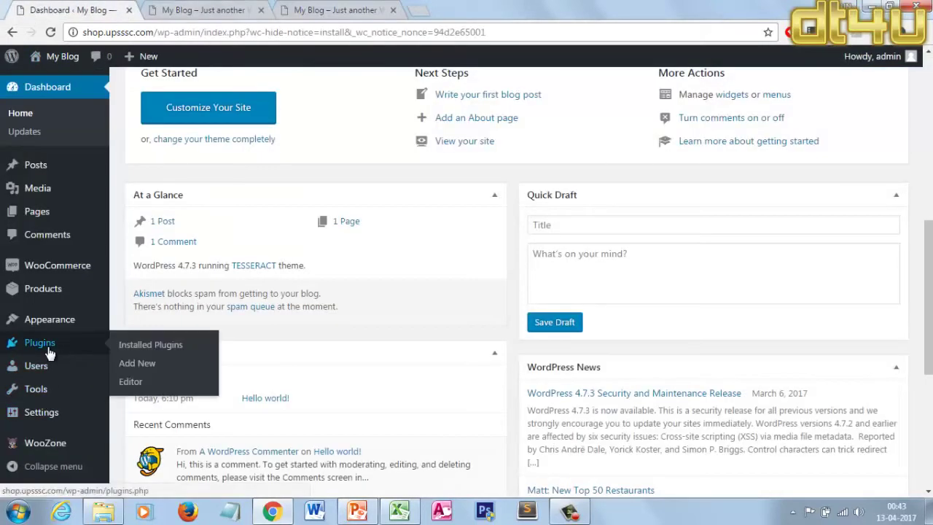
pyautogui.click(149, 346)
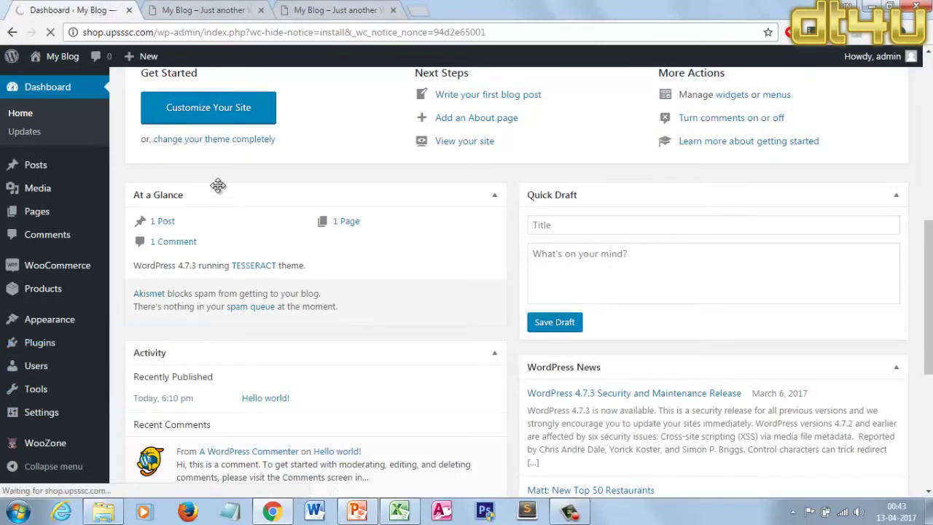
pyautogui.click(187, 8)
pyautogui.click(73, 9)
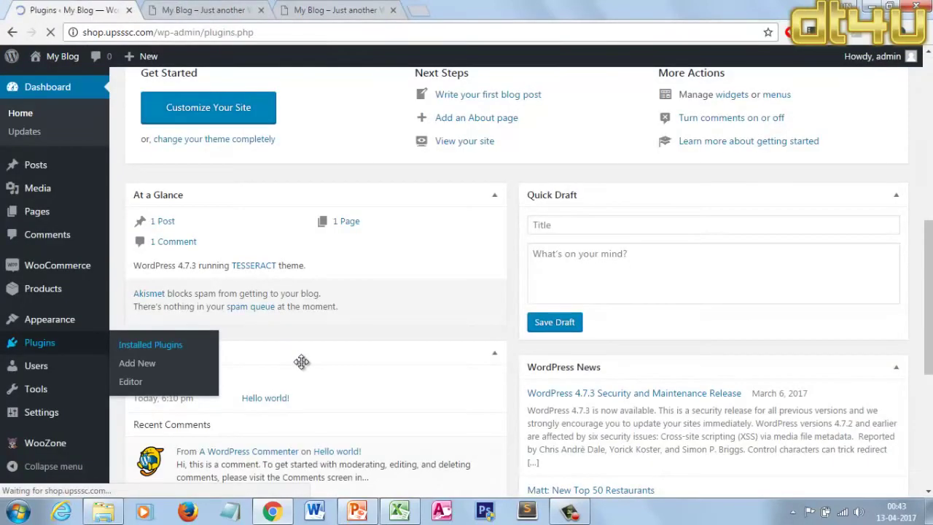
pyautogui.scroll(-4, 301, 361)
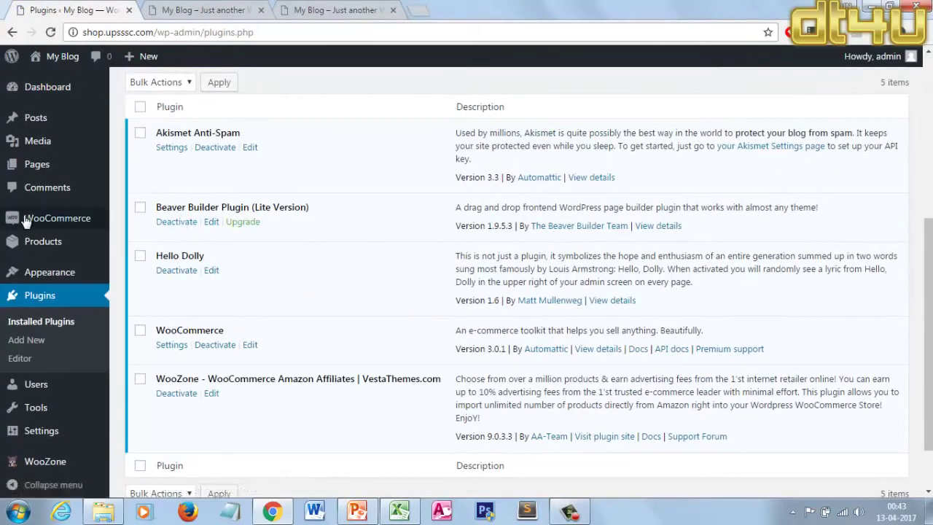
# In the Page Builder settings, enable the builder for Posts and Products alongside Pages, and save the post types.
pyautogui.moveTo(57, 269)
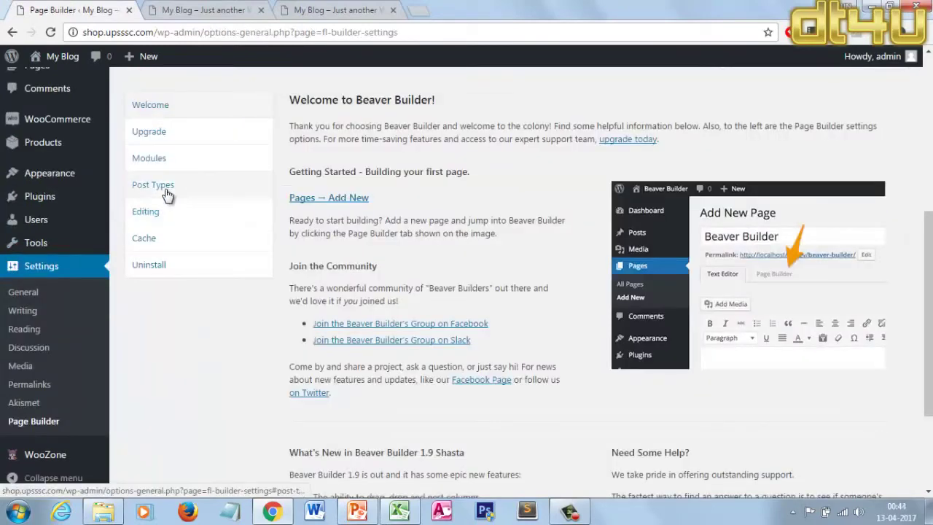
pyautogui.click(167, 192)
pyautogui.click(296, 338)
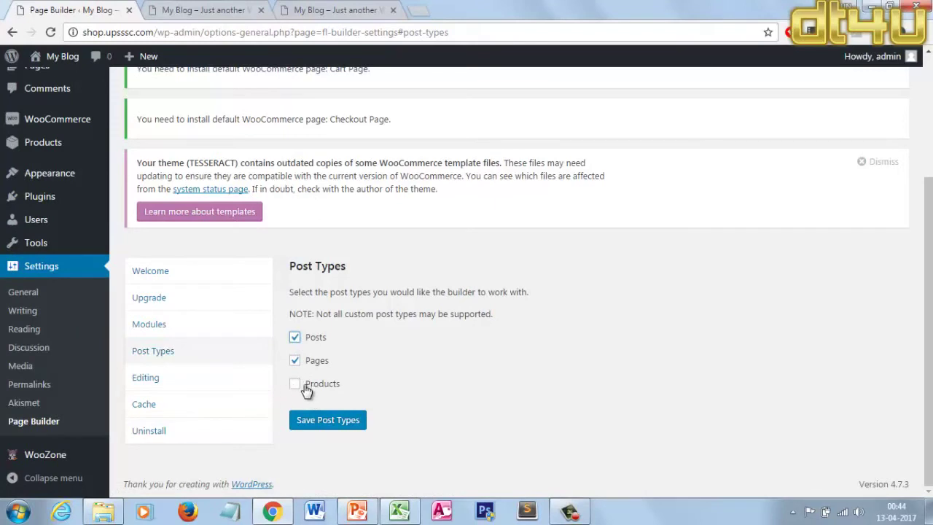
pyautogui.click(322, 430)
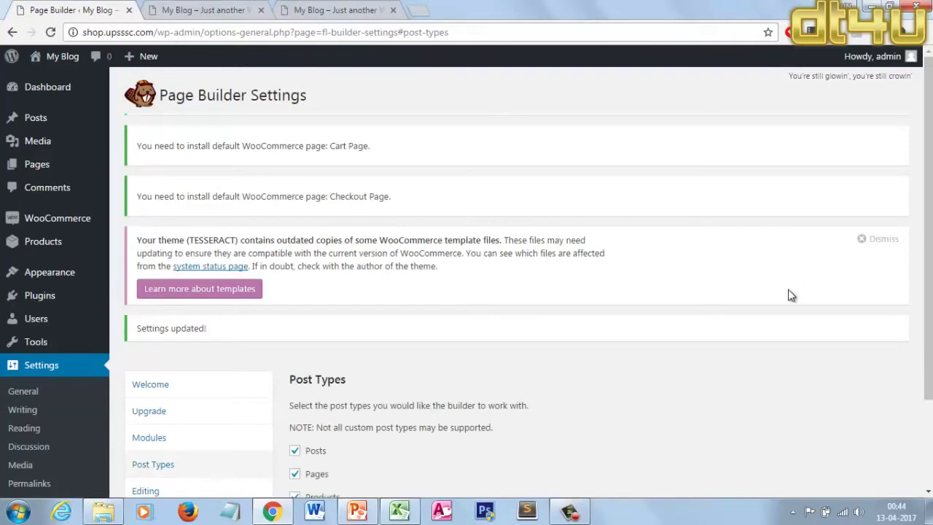
# Dismiss the notice about the TESSERACT theme's outdated WooCommerce template files.
pyautogui.click(893, 241)
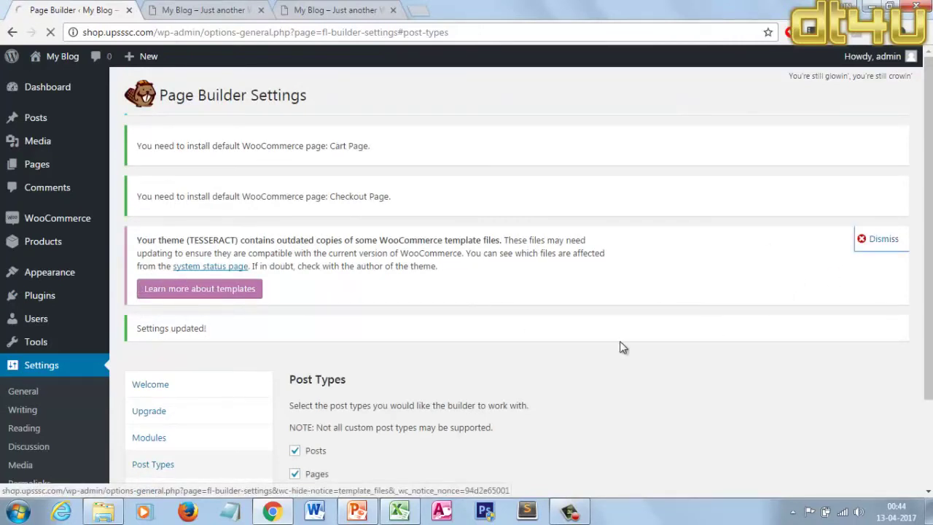
pyautogui.click(198, 10)
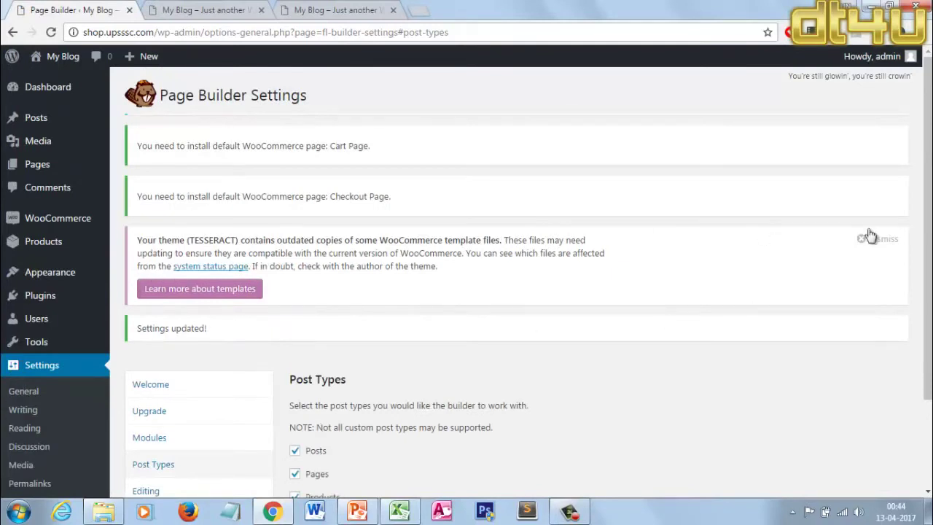
pyautogui.click(896, 241)
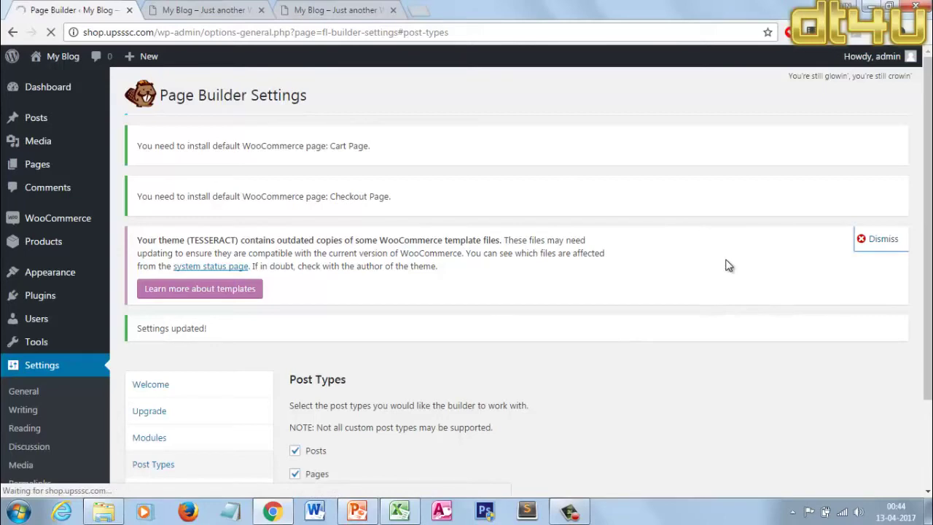
pyautogui.click(169, 7)
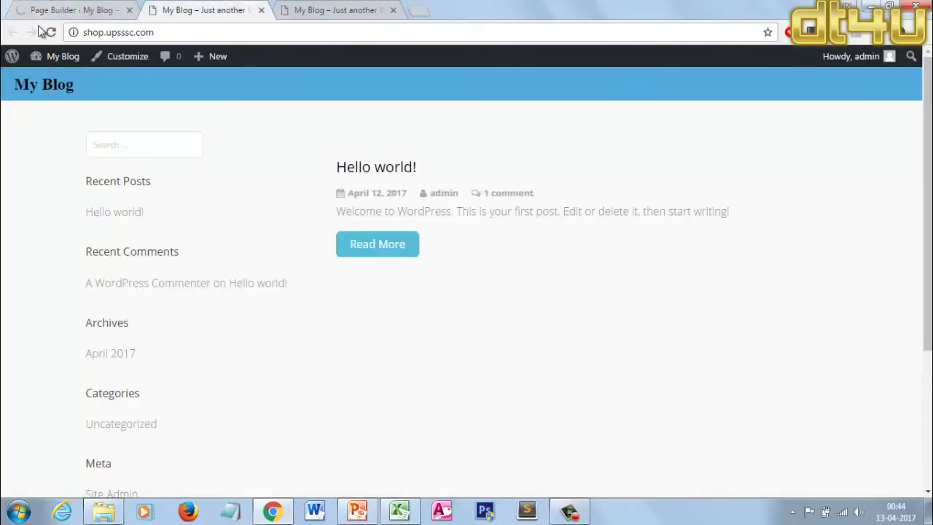
pyautogui.click(82, 9)
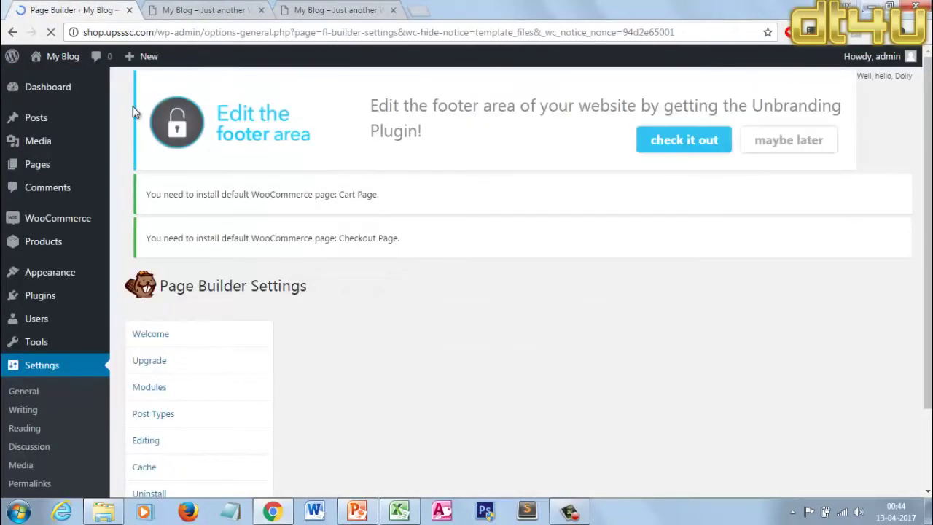
# Add a new page and title it Home.
pyautogui.moveTo(54, 172)
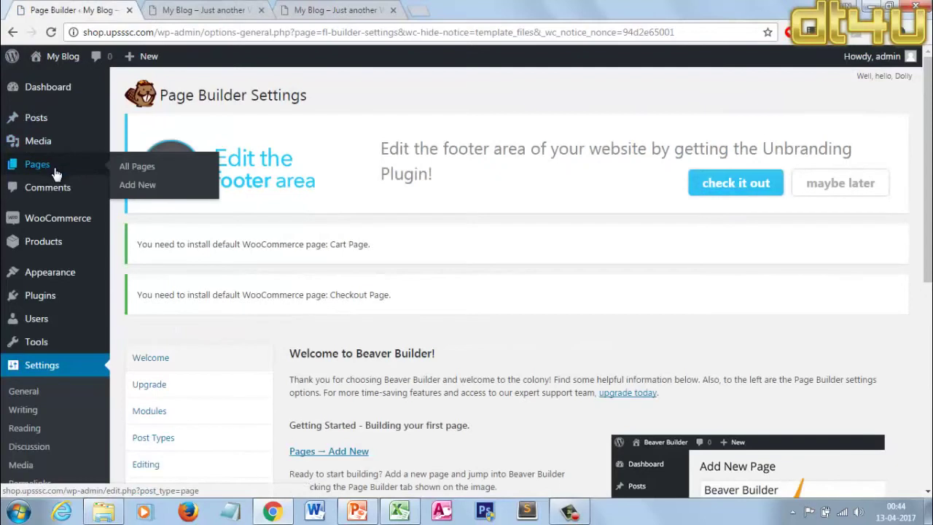
pyautogui.click(130, 184)
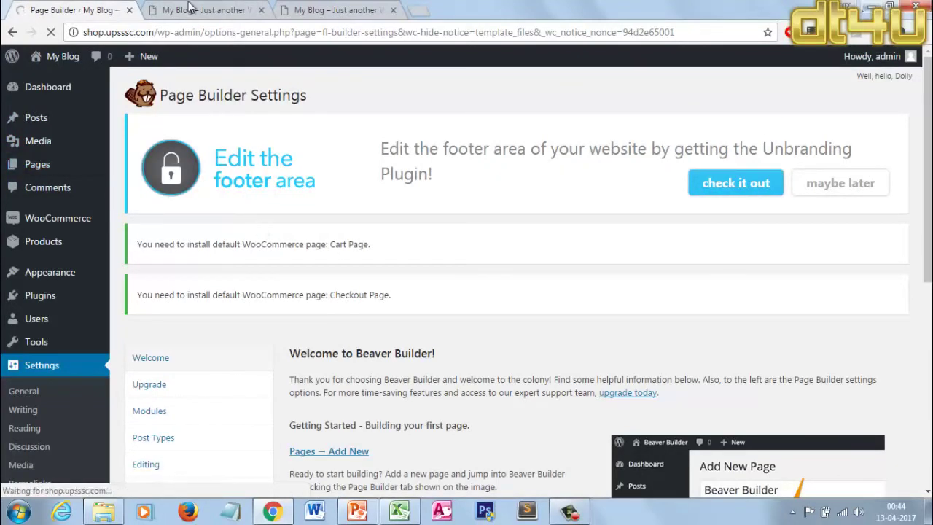
pyautogui.click(158, 9)
pyautogui.click(88, 8)
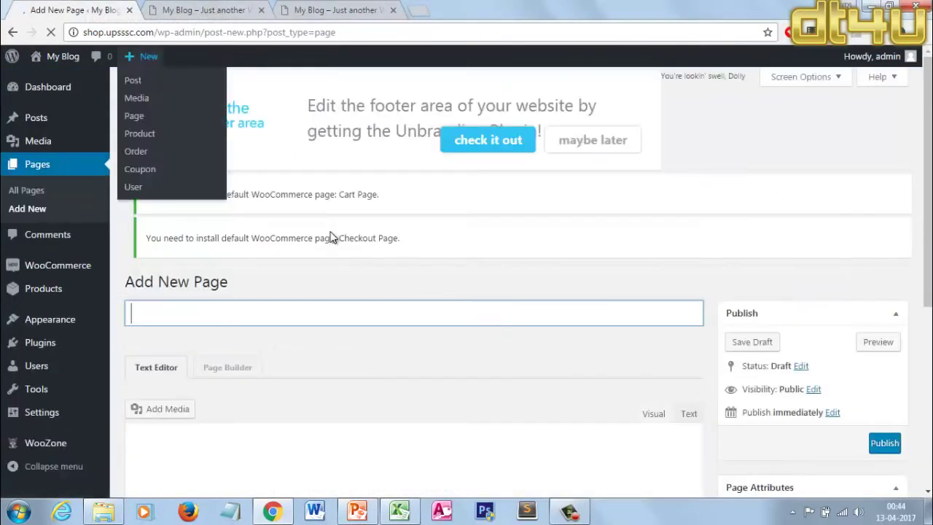
pyautogui.write('Hom')
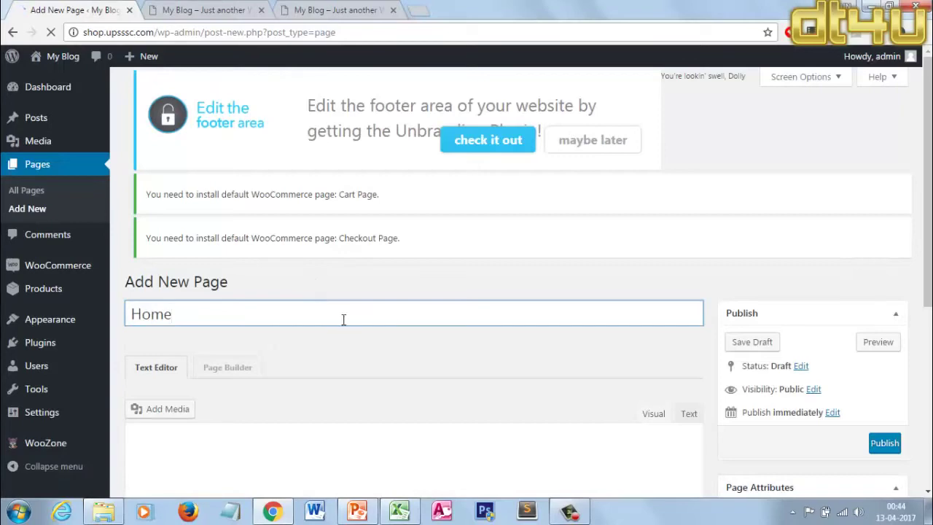
pyautogui.write('e')
pyautogui.scroll(-5, 771, 363)
pyautogui.scroll(5, 775, 267)
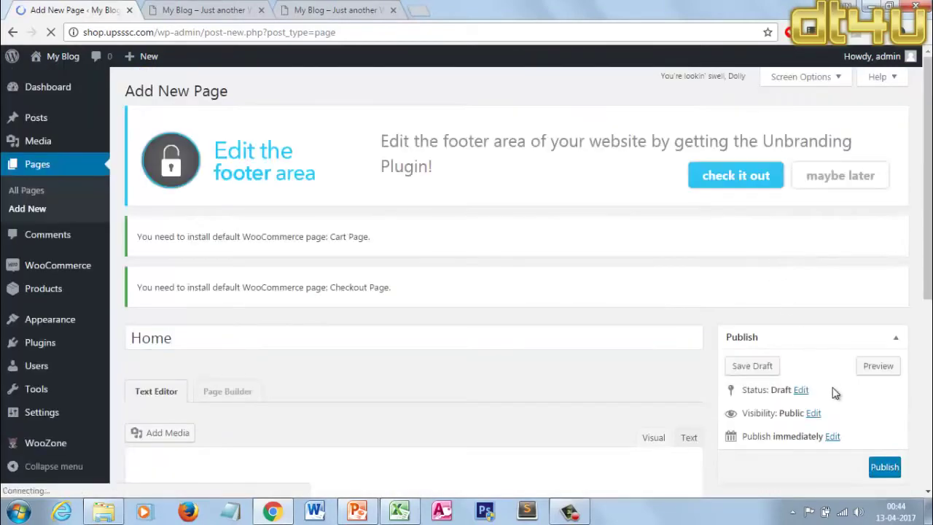
# Assign the Full Width Page template to the Home page and publish it.
pyautogui.scroll(-3, 831, 407)
pyautogui.click(792, 406)
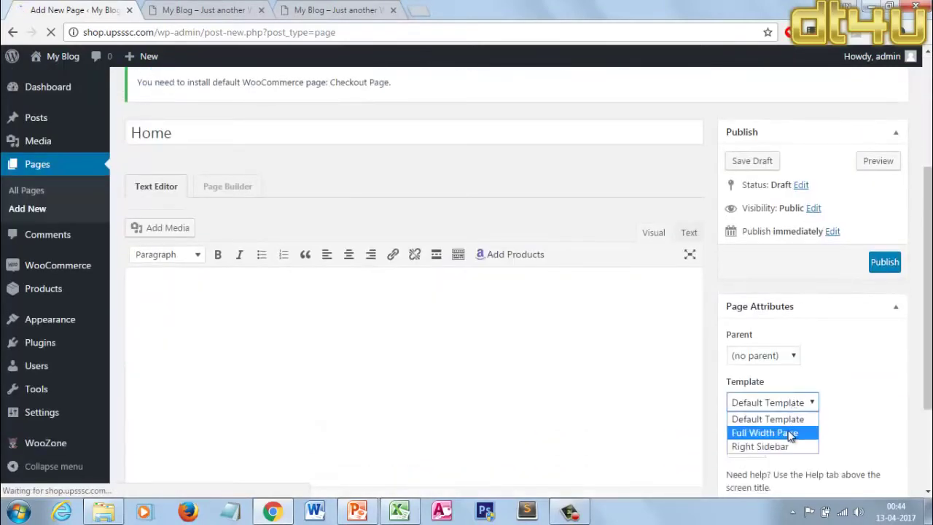
pyautogui.click(791, 433)
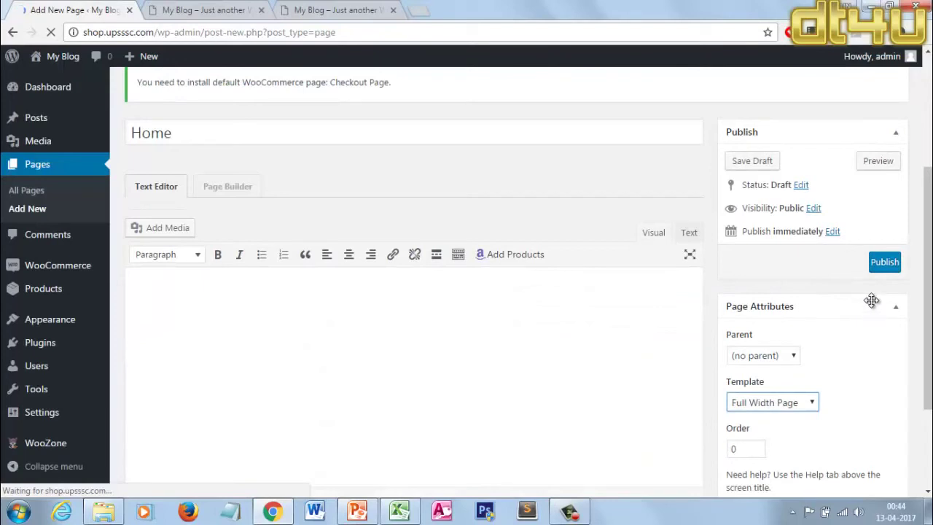
pyautogui.click(881, 264)
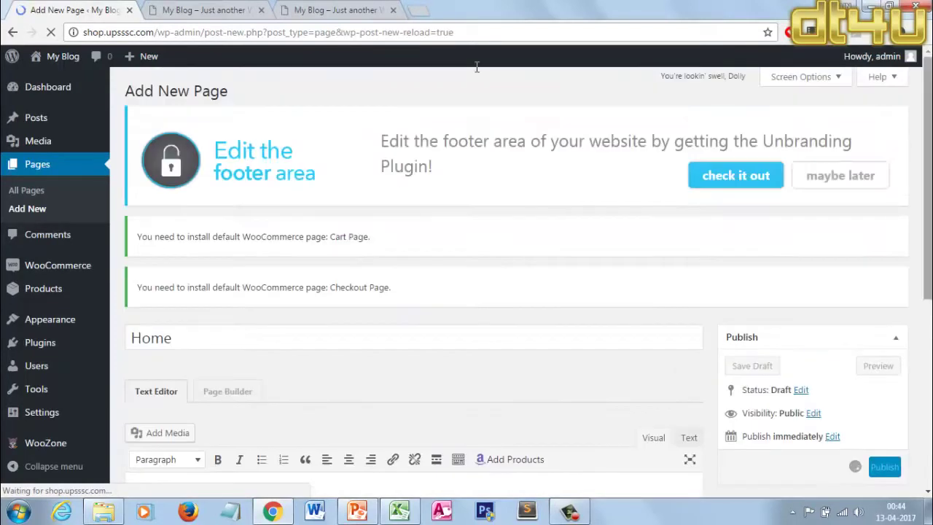
# Open the theme customizer from the site's front page in the second browser tab.
pyautogui.click(219, 10)
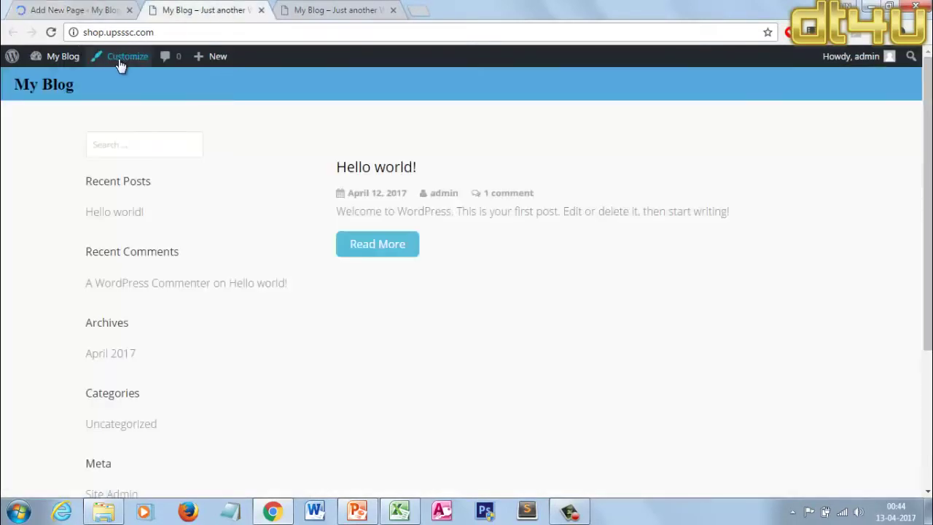
pyautogui.click(119, 59)
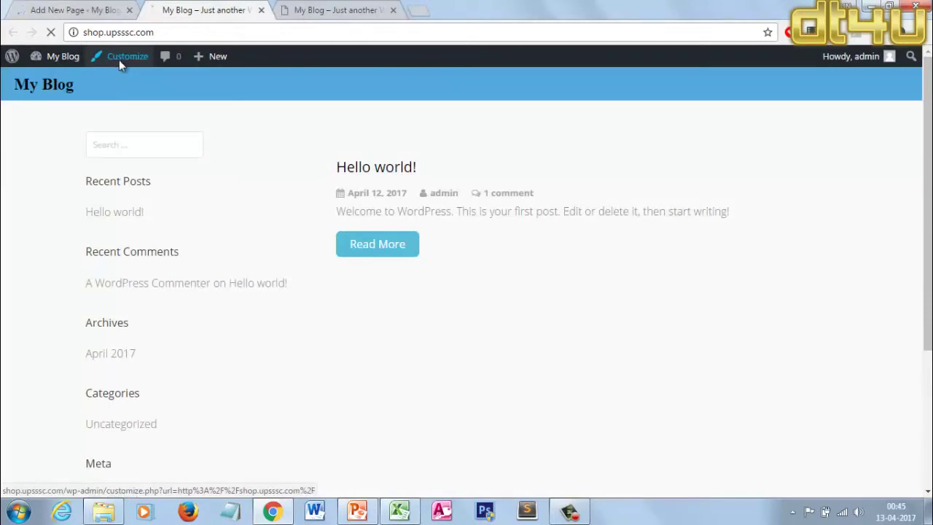
pyautogui.click(73, 9)
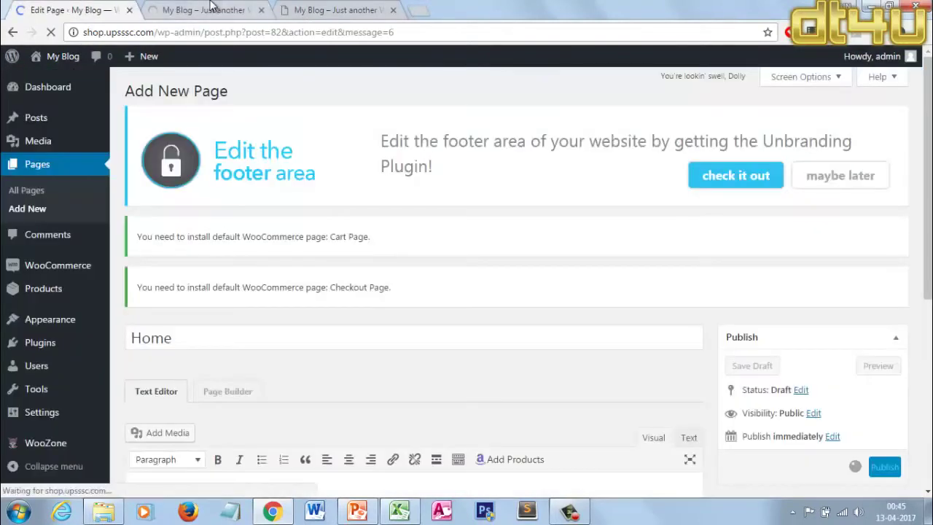
pyautogui.click(204, 10)
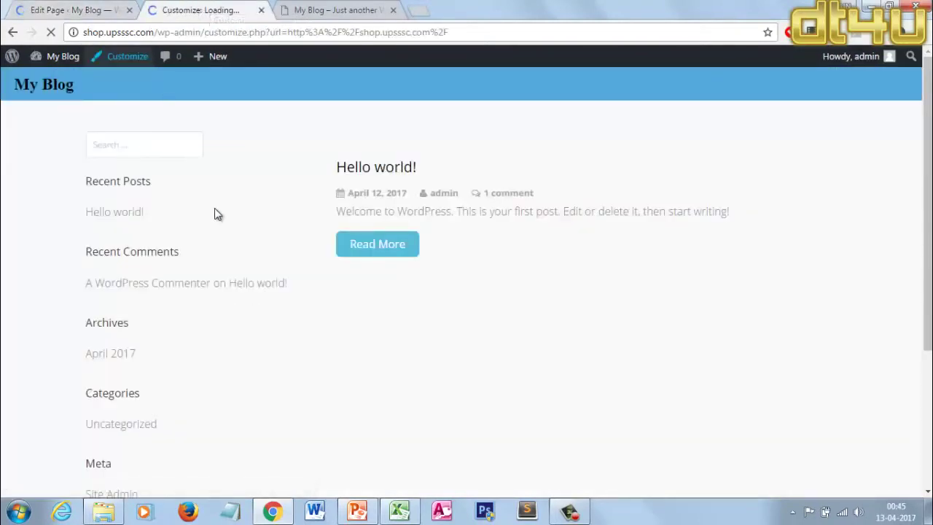
pyautogui.click(124, 9)
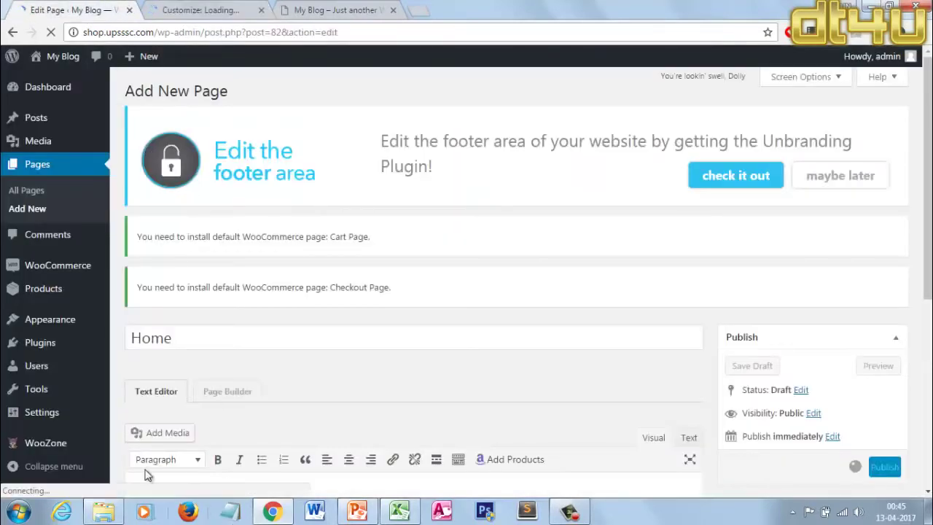
pyautogui.click(224, 9)
pyautogui.click(84, 6)
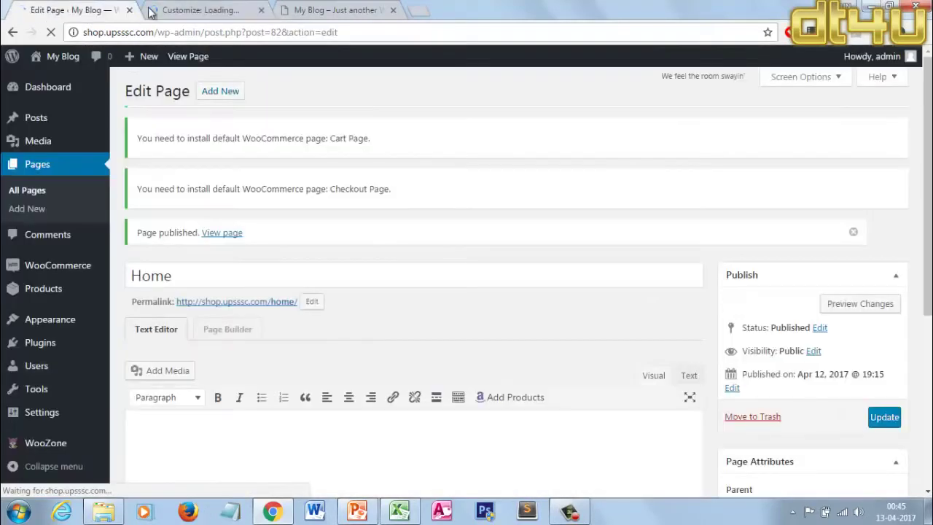
pyautogui.scroll(-1, 49, 427)
pyautogui.scroll(-1, 50, 427)
pyautogui.moveTo(25, 425)
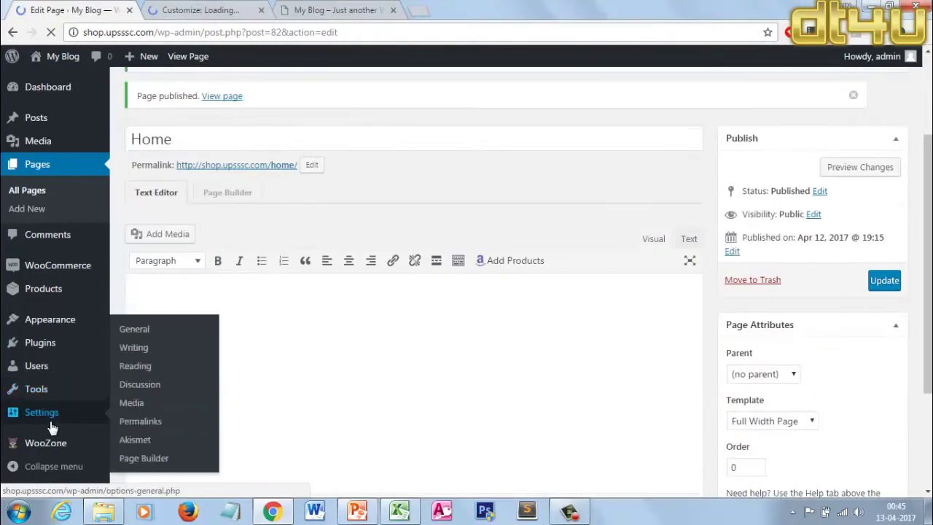
pyautogui.click(211, 9)
pyautogui.click(91, 6)
pyautogui.click(219, 7)
pyautogui.click(86, 5)
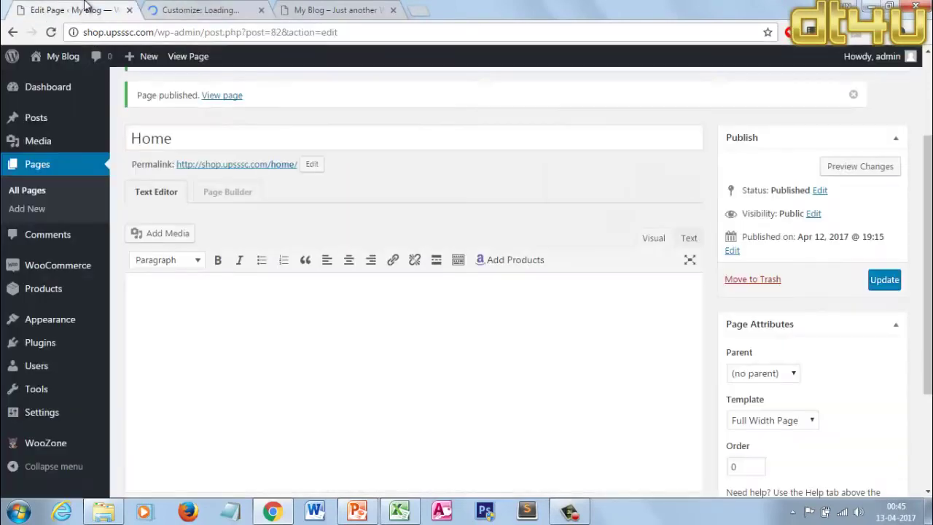
pyautogui.click(180, 8)
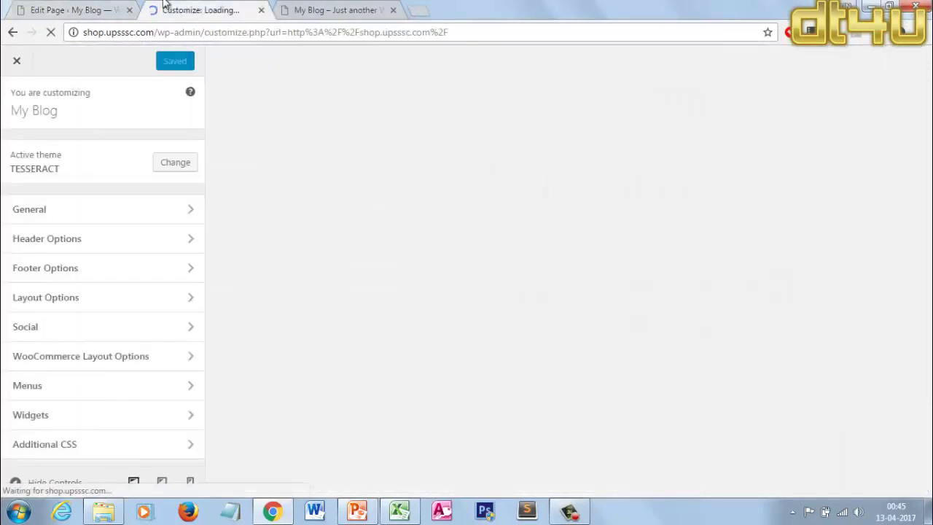
pyautogui.click(88, 6)
# In the customizer's Static Front Page settings, display a static page with Home as the front page, and publish the change.
pyautogui.click(209, 7)
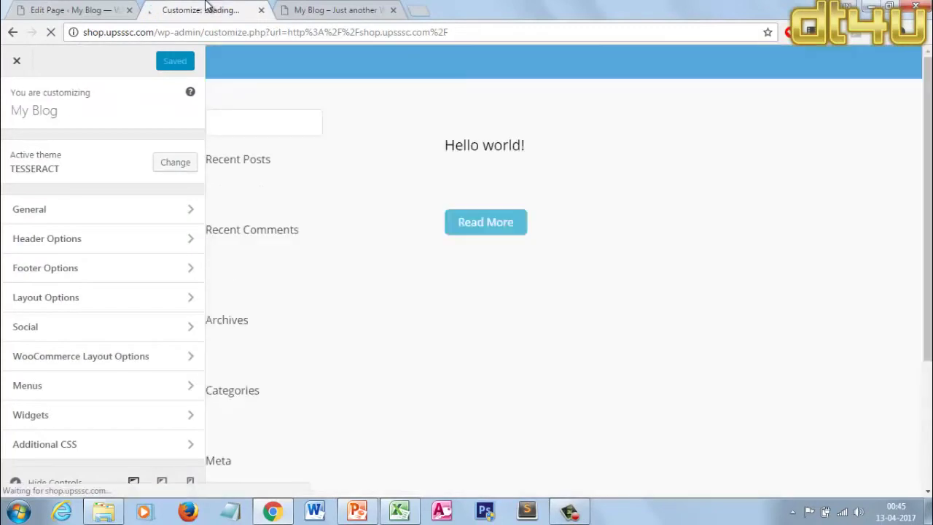
pyautogui.click(122, 220)
pyautogui.click(122, 215)
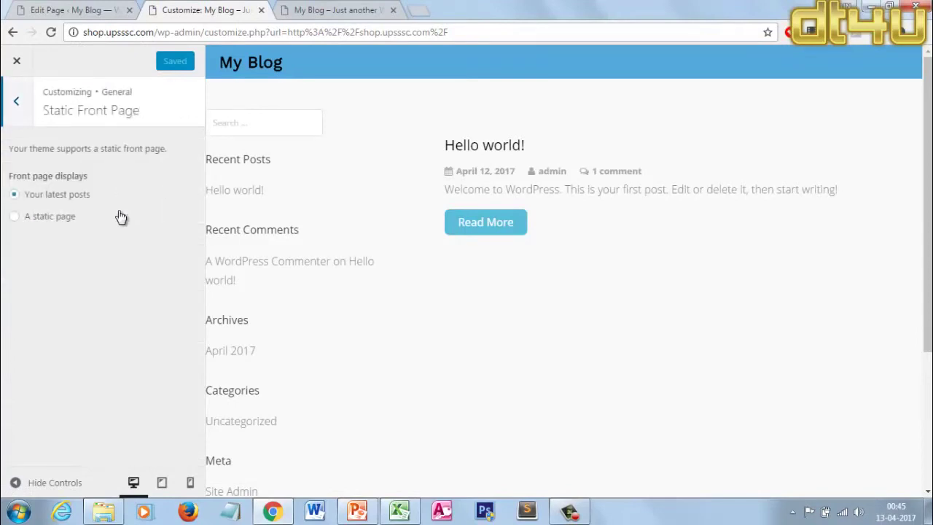
pyautogui.click(34, 220)
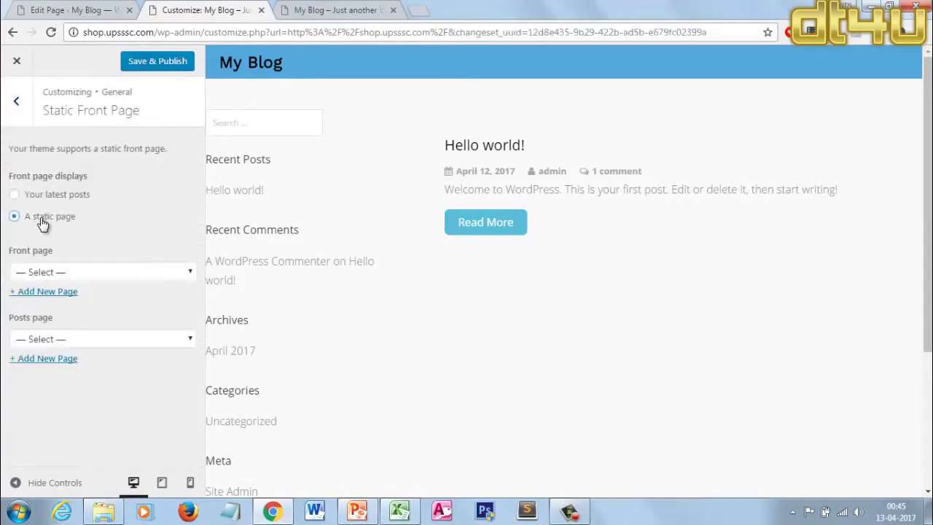
pyautogui.click(54, 271)
pyautogui.click(72, 303)
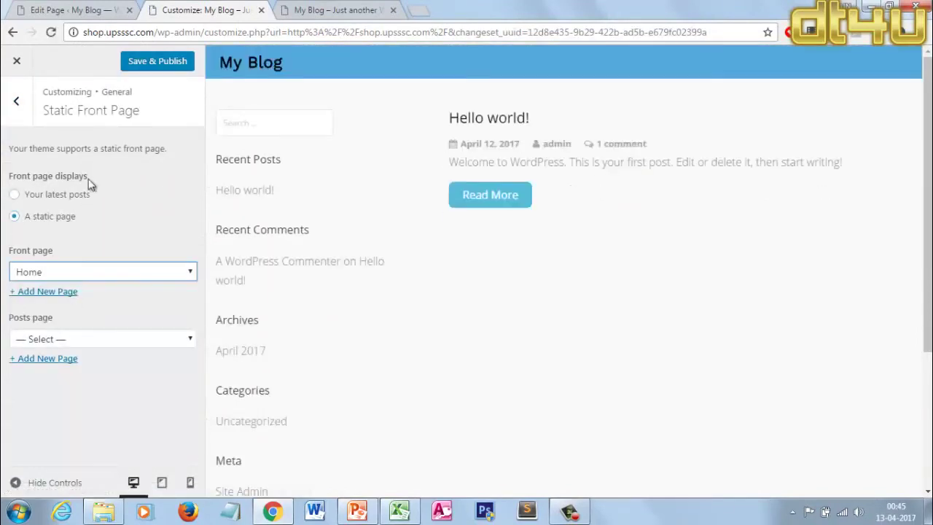
pyautogui.click(159, 67)
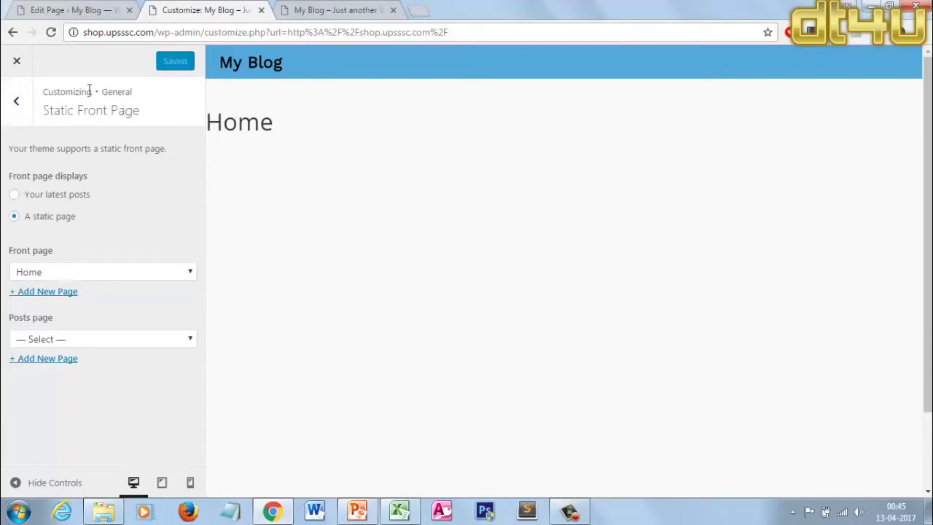
# Leave the Static Front Page settings and close the customizer to return to the site's front page.
pyautogui.click(27, 114)
pyautogui.click(27, 113)
pyautogui.click(22, 62)
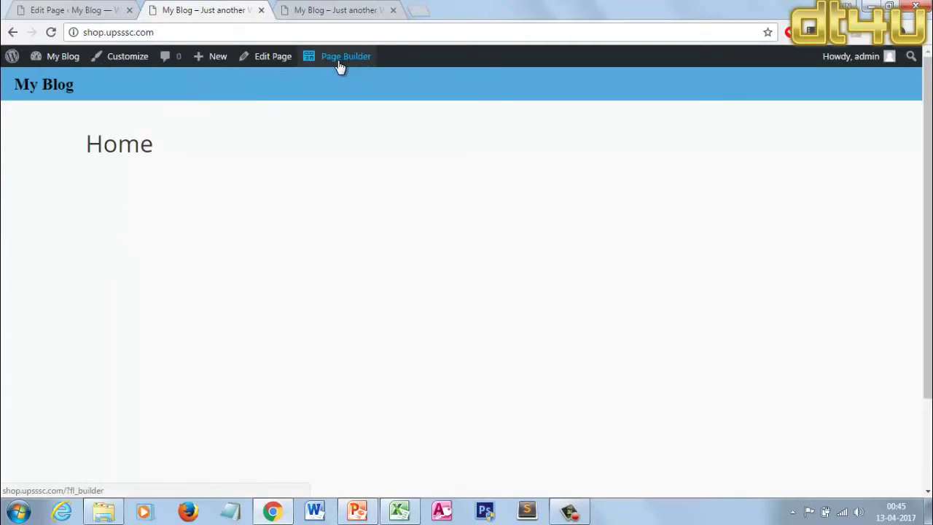
# Open the Home page's Page Builder in a new browser tab and reopen the customizer in the current one.
pyautogui.rightClick(333, 63)
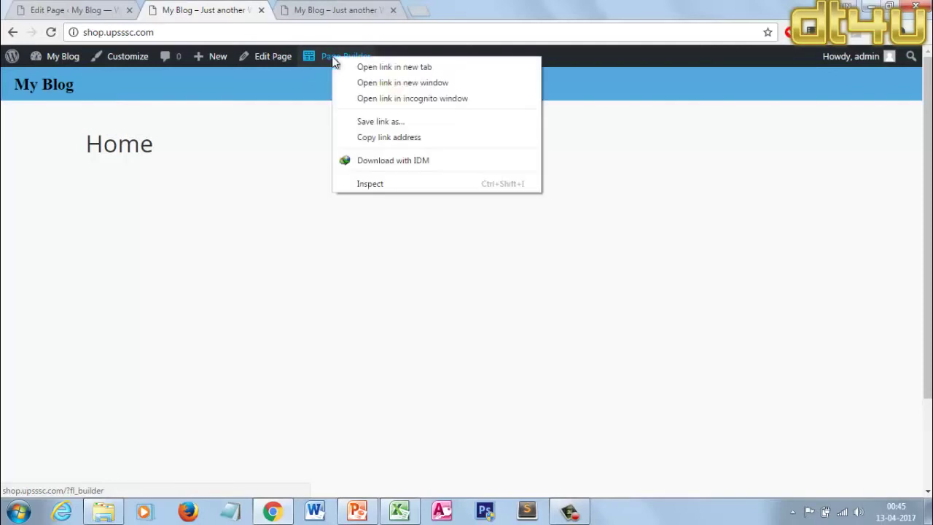
pyautogui.click(364, 67)
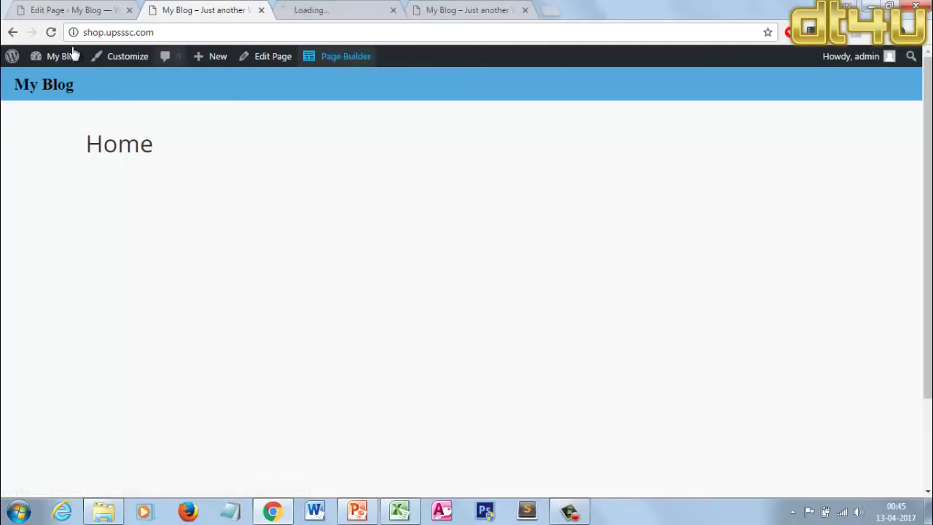
pyautogui.click(115, 59)
pyautogui.click(327, 9)
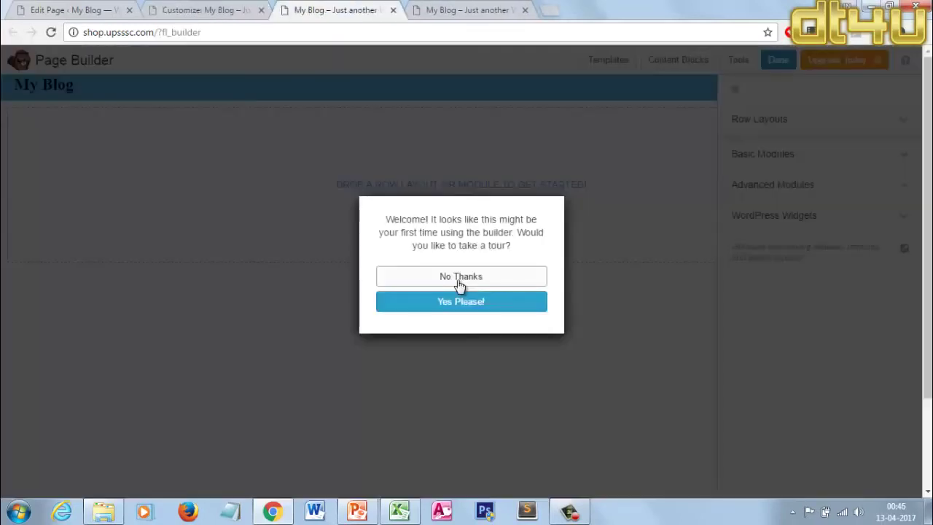
# Decline the Page Builder tour and close the layout templates and the module panel without adding anything.
pyautogui.click(459, 279)
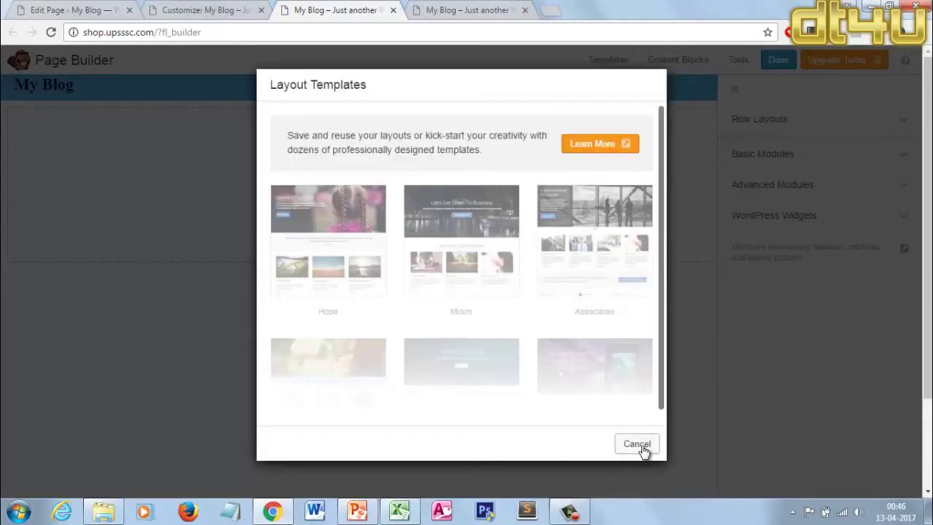
pyautogui.click(636, 446)
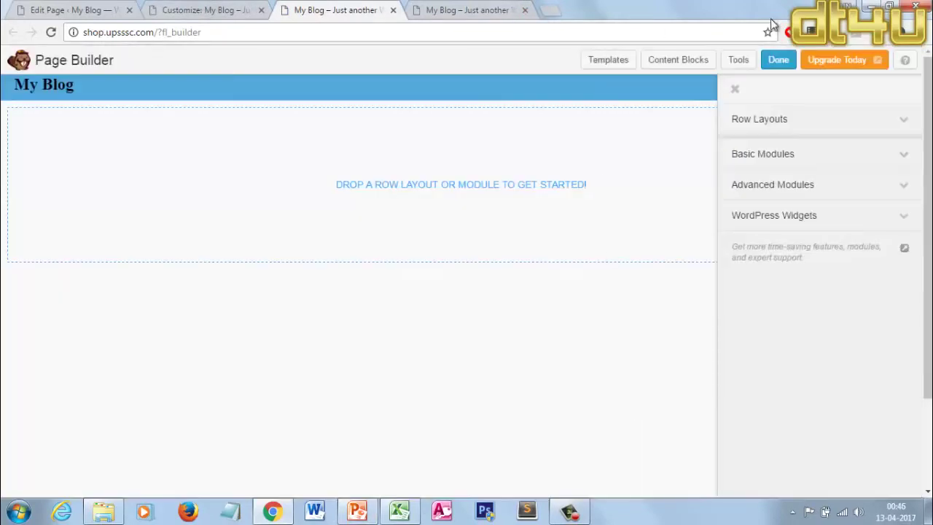
pyautogui.click(735, 91)
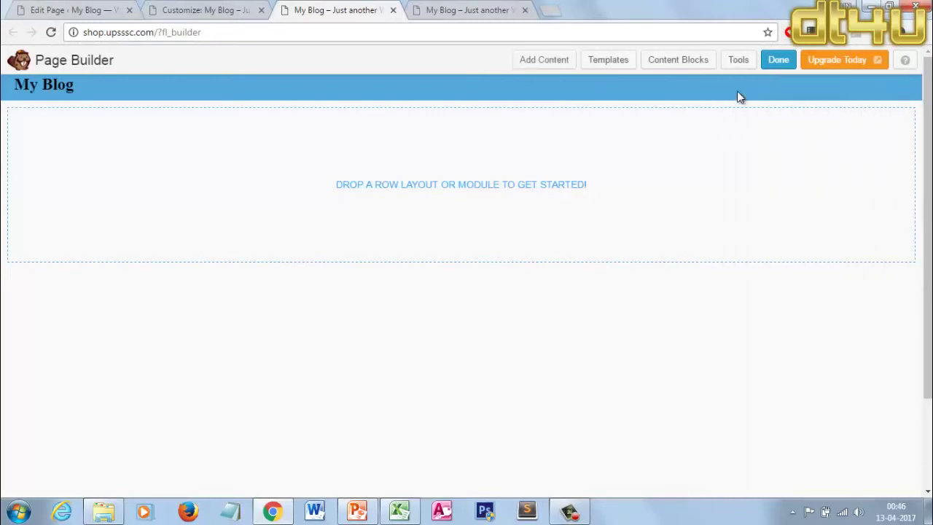
# Browse the free content blocks and insert the "contact 1" block into the Home page.
pyautogui.click(686, 62)
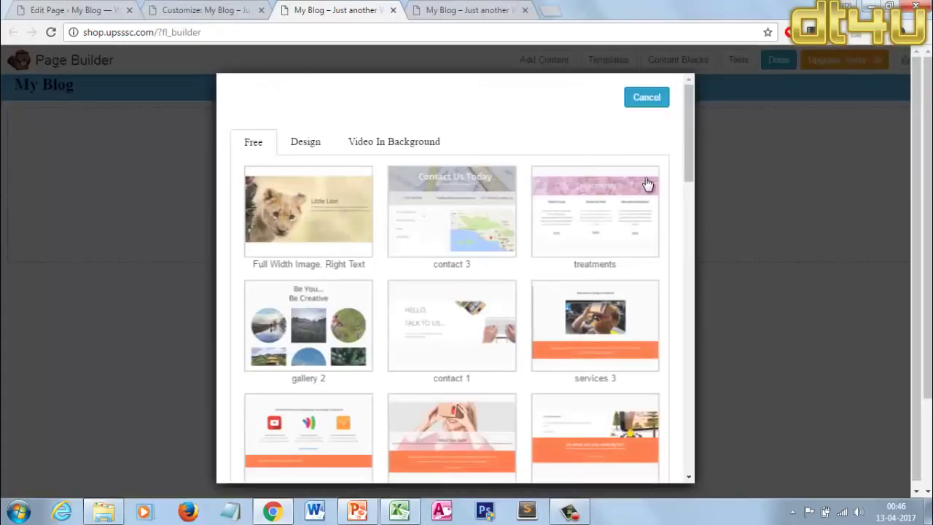
pyautogui.moveTo(691, 176); pyautogui.dragTo(693, 145)
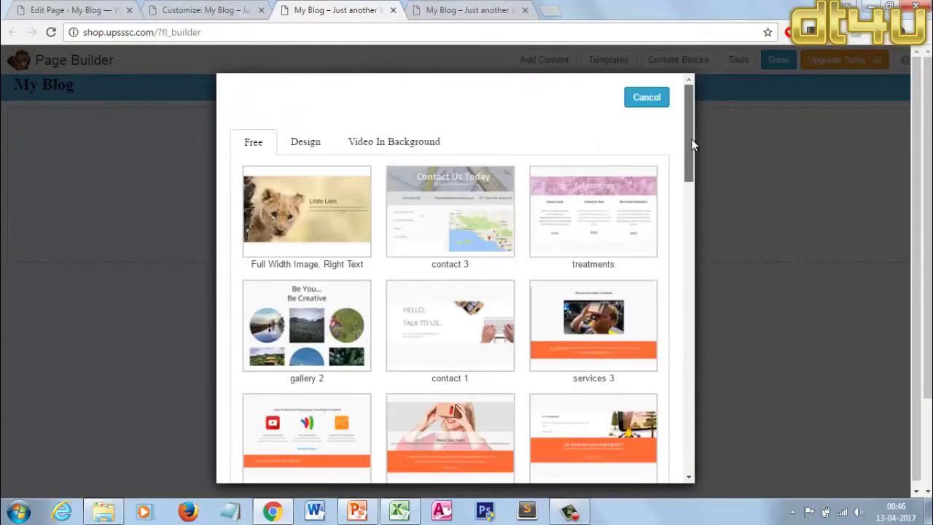
pyautogui.click(442, 326)
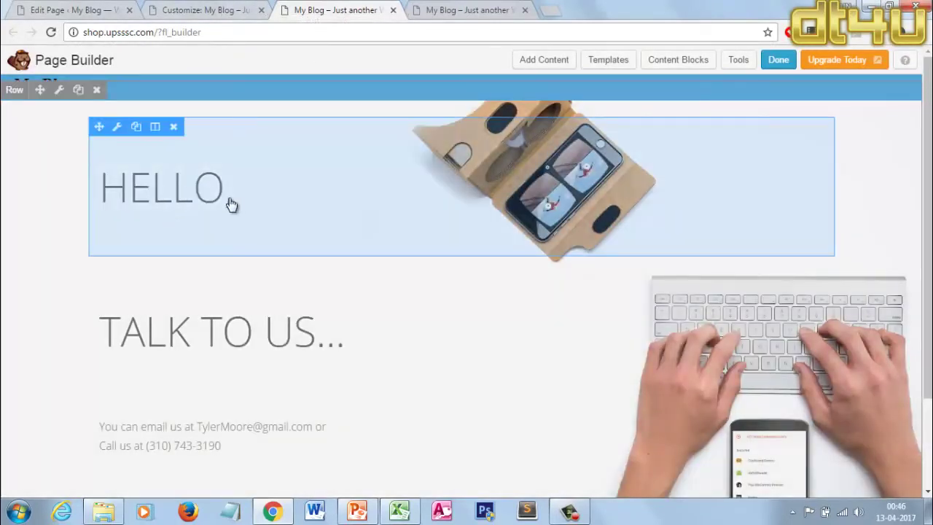
# Review the inserted contact block on the Home page and publish the Page Builder changes.
pyautogui.scroll(-3, 379, 314)
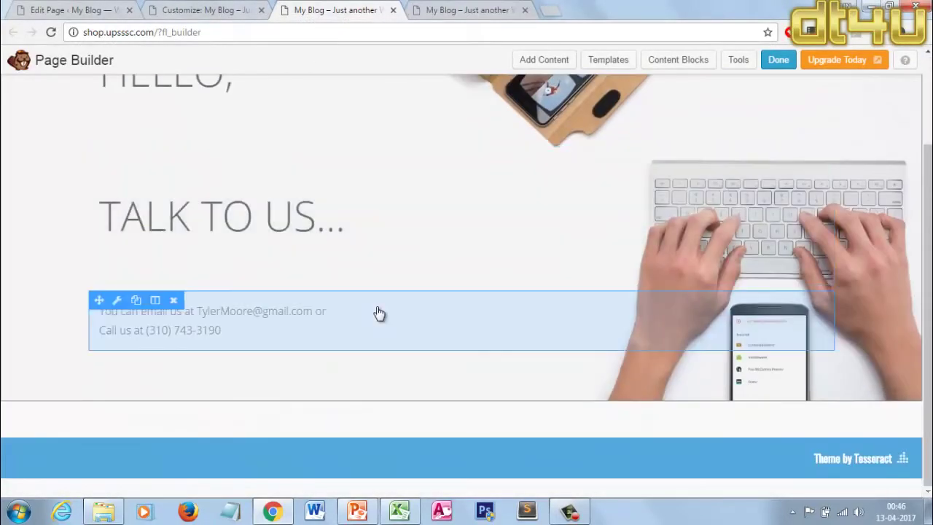
pyautogui.scroll(3, 333, 200)
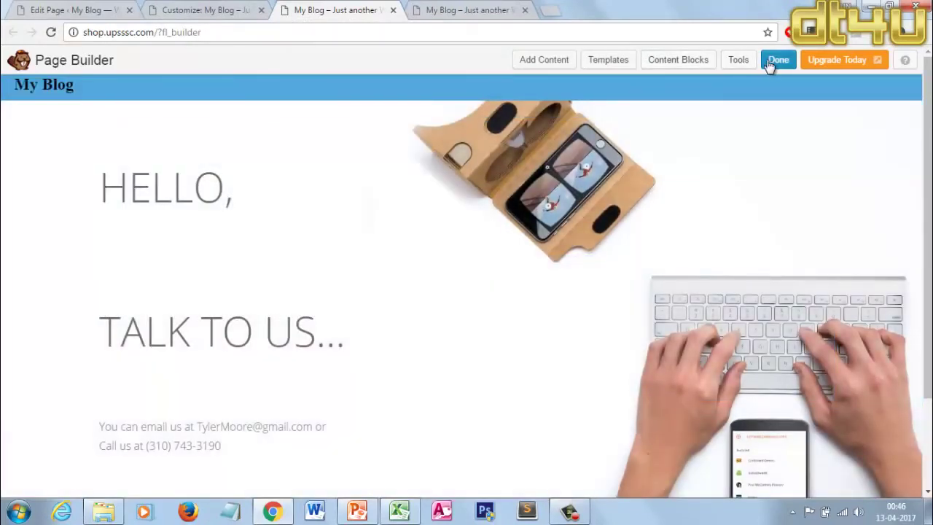
pyautogui.click(775, 64)
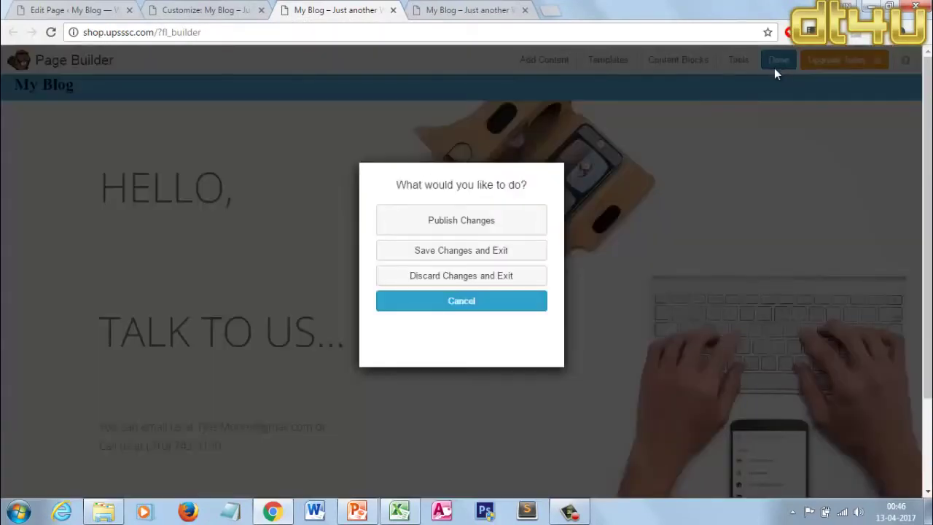
pyautogui.click(461, 231)
# Return to the customizer and slightly lower the homepage header opacity in the header colour options.
pyautogui.click(194, 9)
pyautogui.click(99, 243)
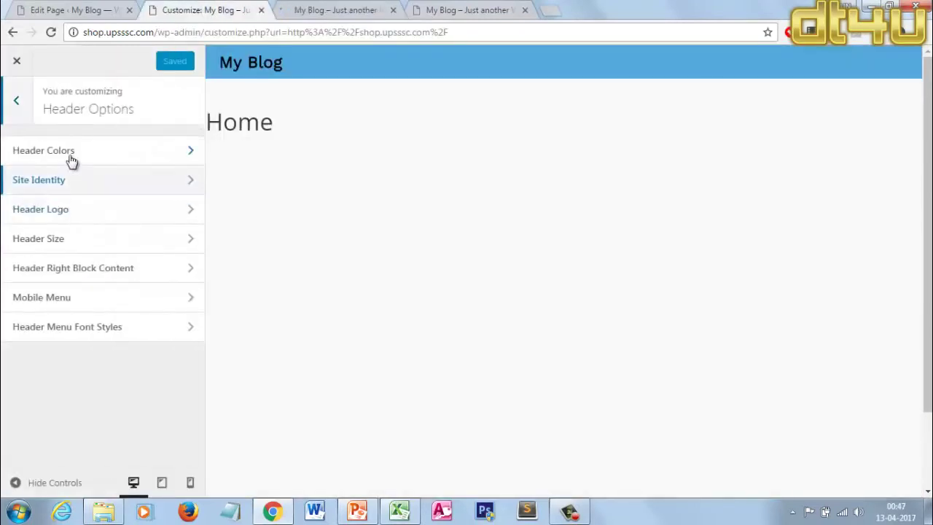
pyautogui.click(69, 150)
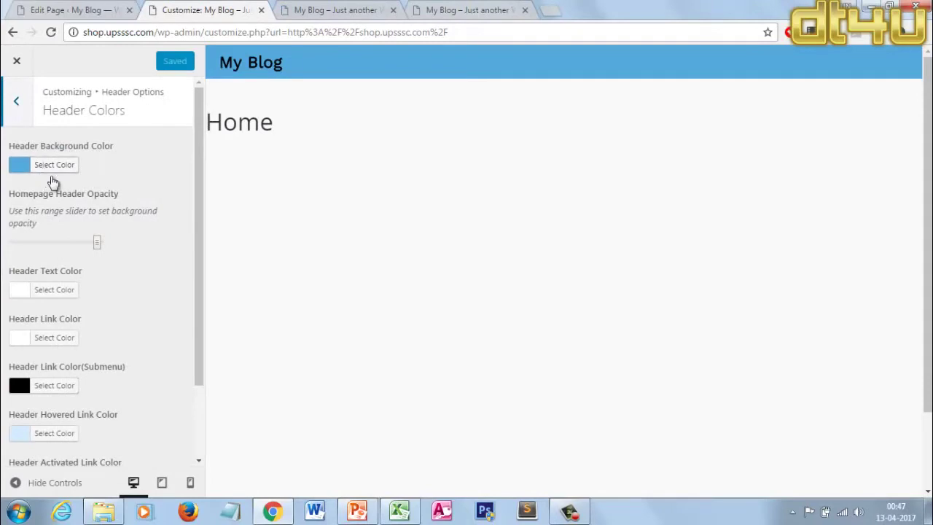
pyautogui.click(88, 242)
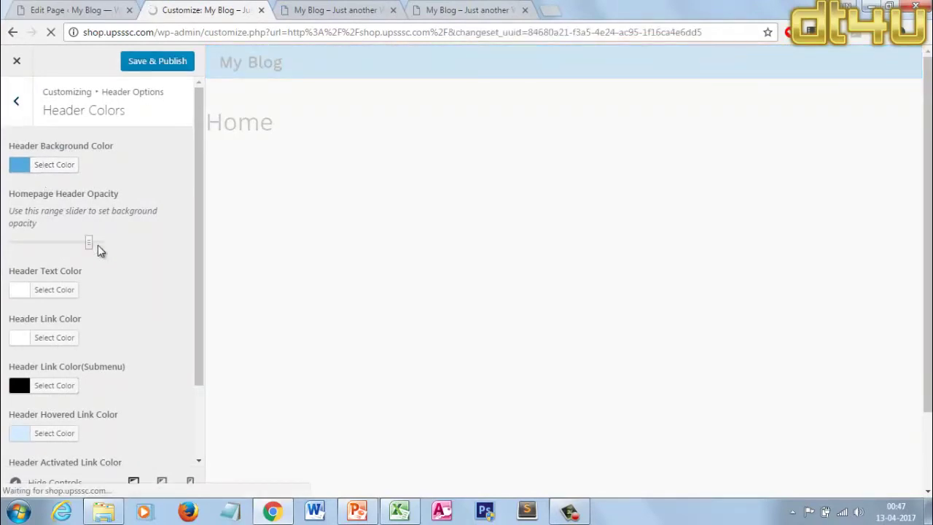
pyautogui.click(17, 102)
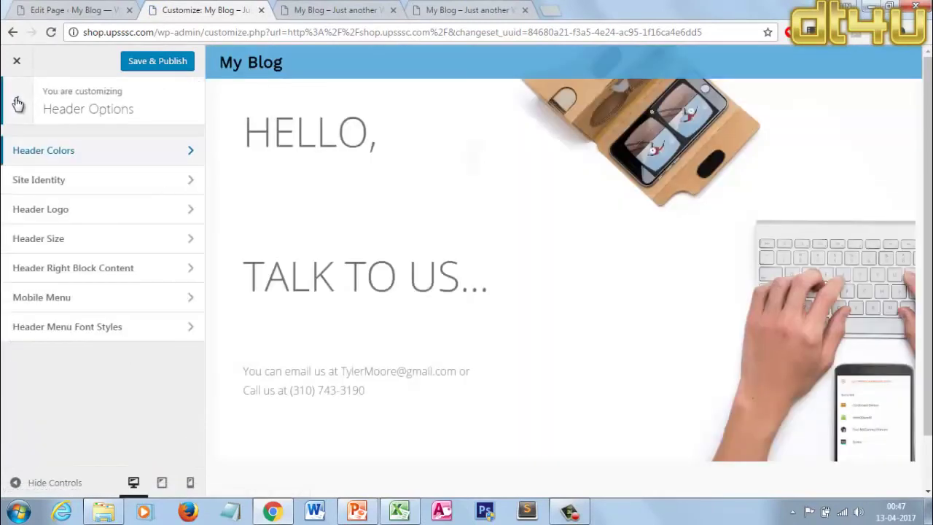
# Change the header background to a more saturated blue and return to the Header Options.
pyautogui.click(104, 157)
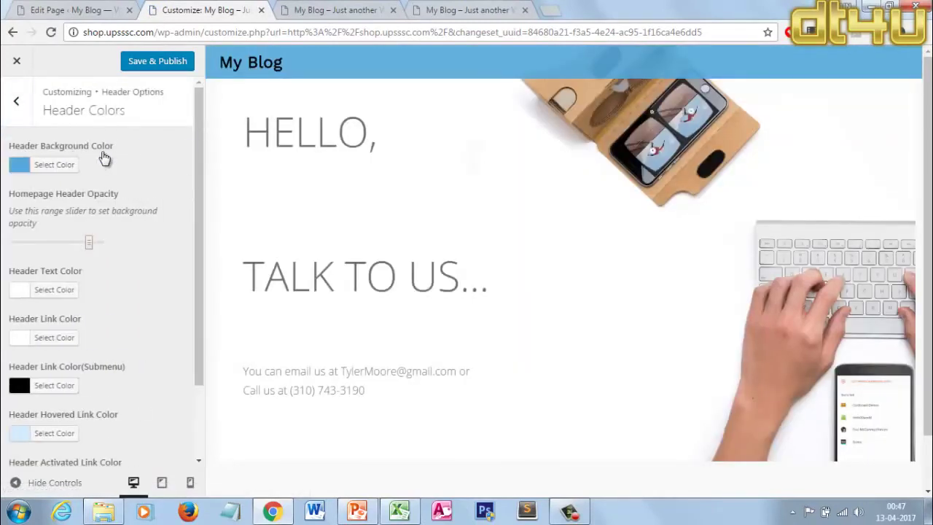
pyautogui.click(55, 164)
pyautogui.moveTo(167, 245); pyautogui.dragTo(167, 230)
pyautogui.click(18, 103)
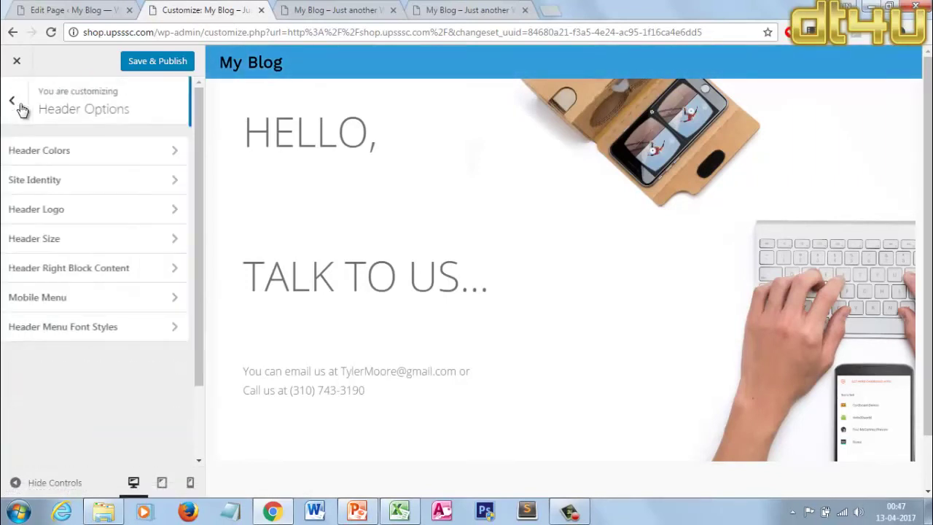
# Look over the Site Identity settings and set the header logo type to Image.
pyautogui.click(73, 191)
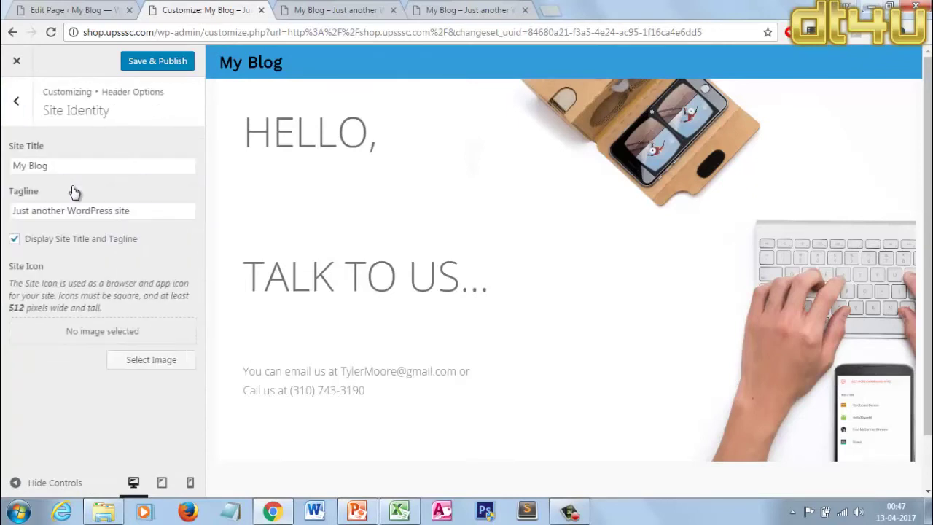
pyautogui.click(16, 102)
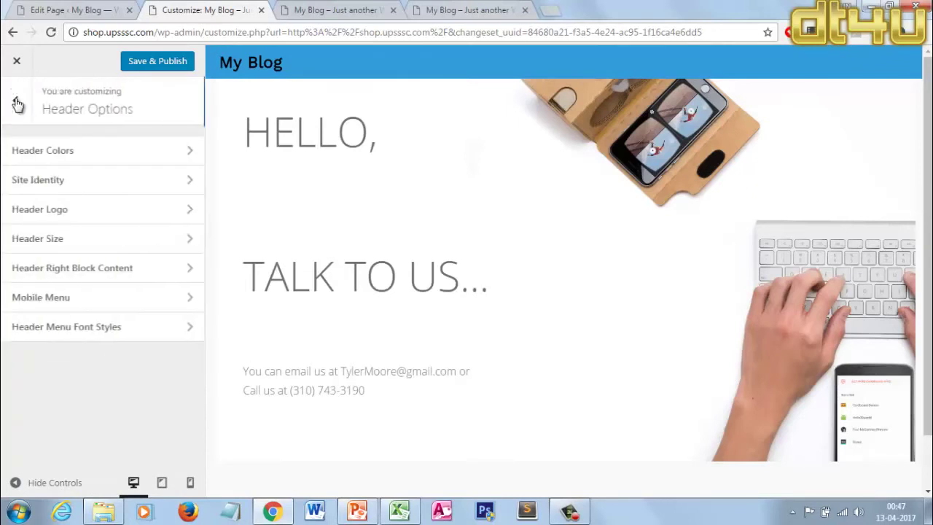
pyautogui.click(75, 217)
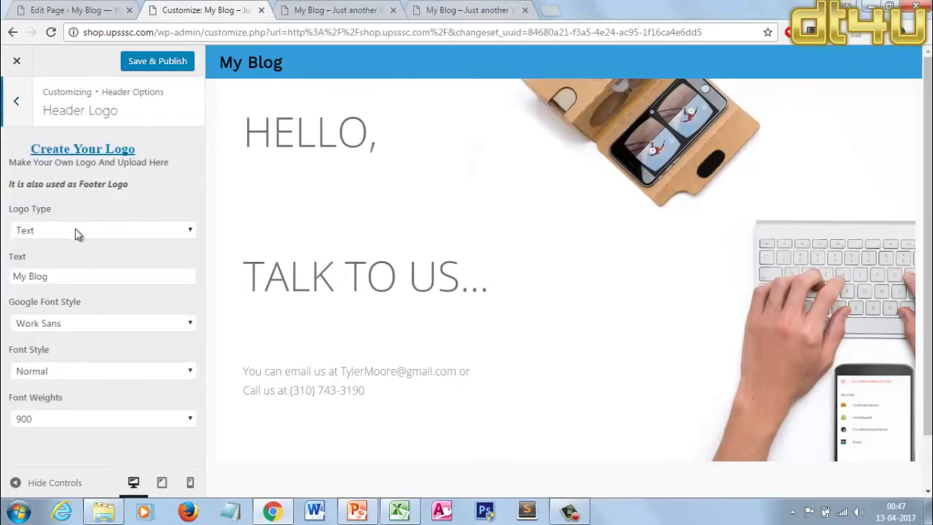
pyautogui.click(75, 230)
pyautogui.click(69, 247)
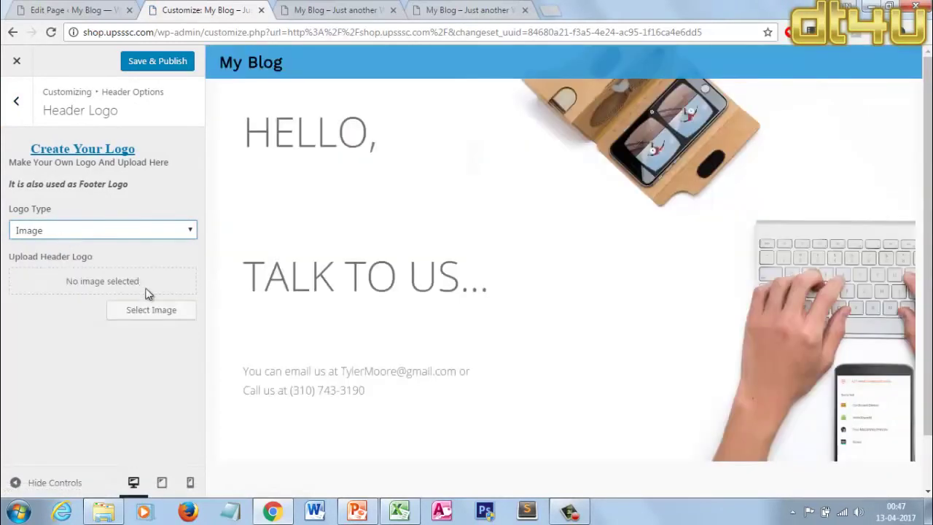
pyautogui.click(167, 312)
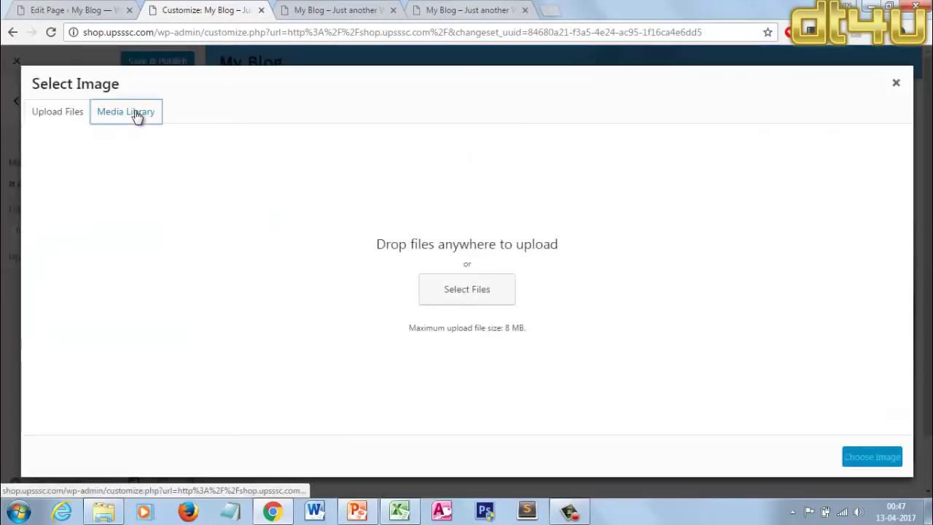
pyautogui.click(137, 115)
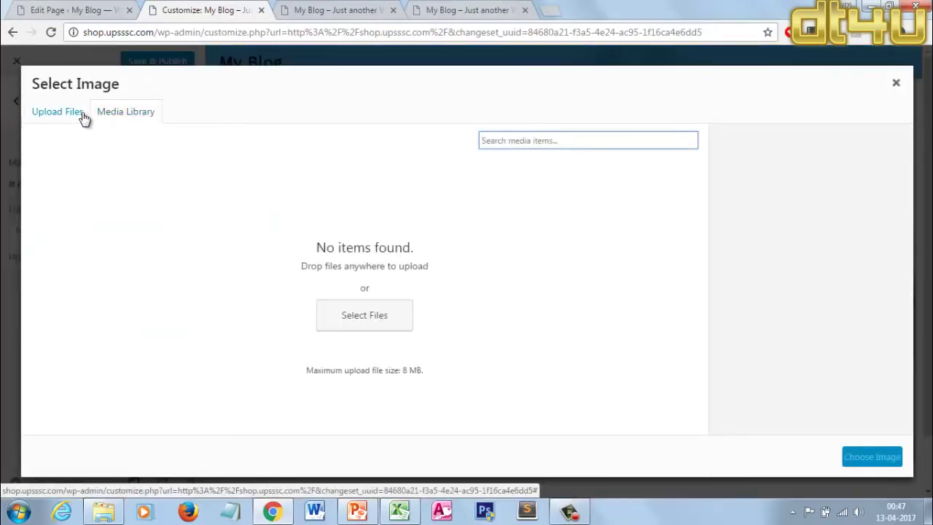
pyautogui.click(82, 115)
pyautogui.click(441, 290)
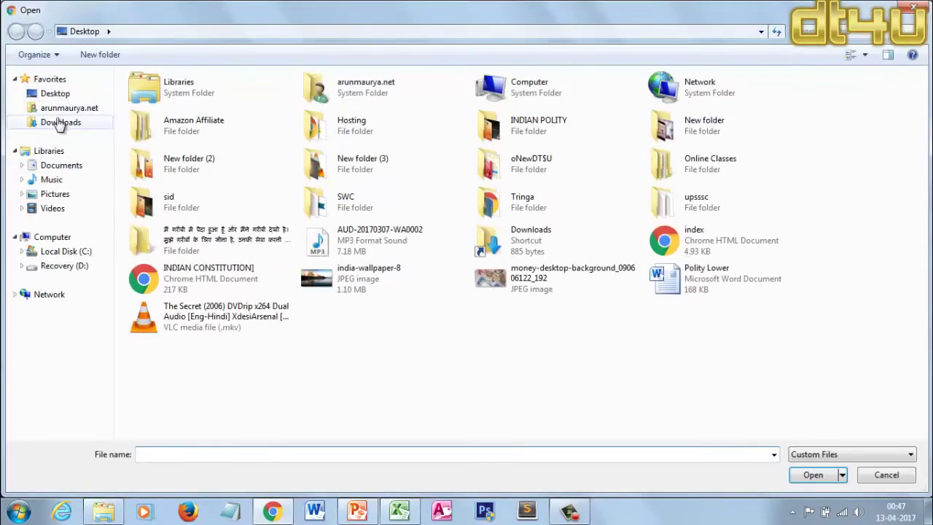
pyautogui.click(60, 124)
pyautogui.click(323, 135)
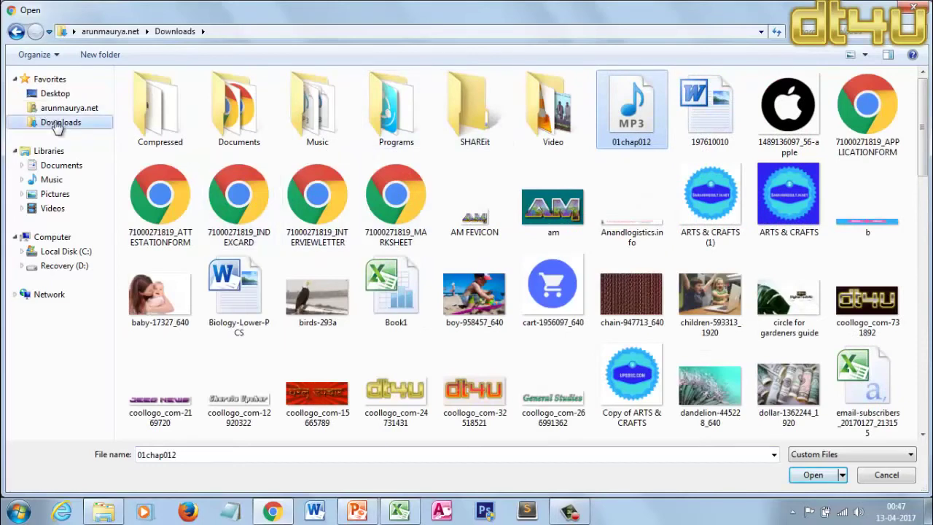
pyautogui.click(788, 110)
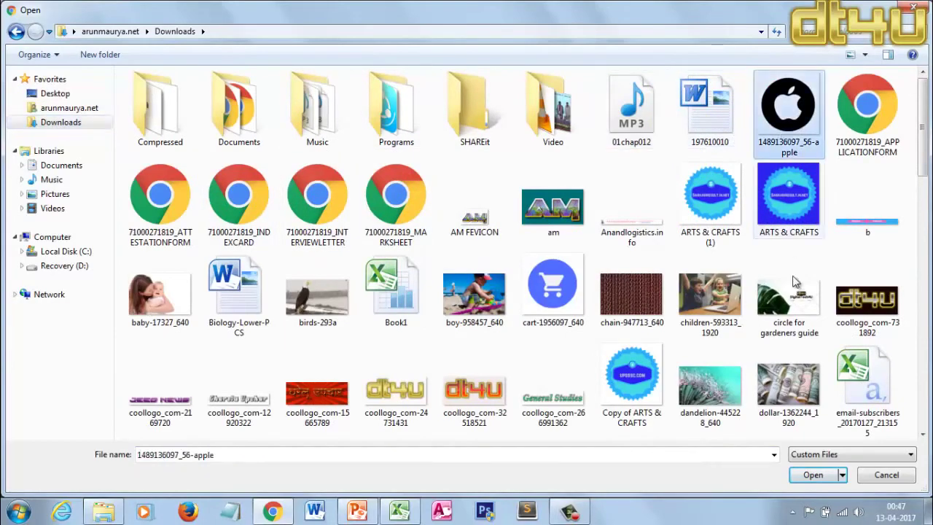
pyautogui.click(813, 475)
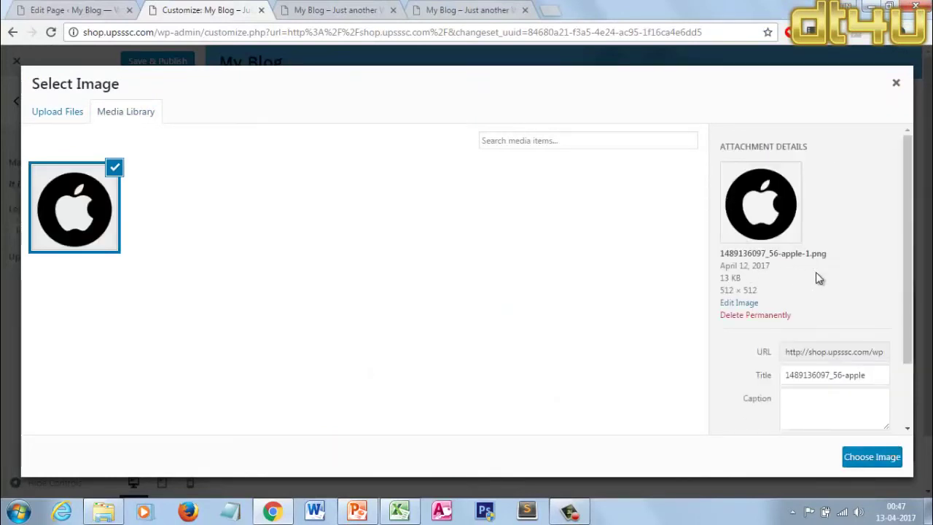
pyautogui.moveTo(721, 290); pyautogui.dragTo(765, 291)
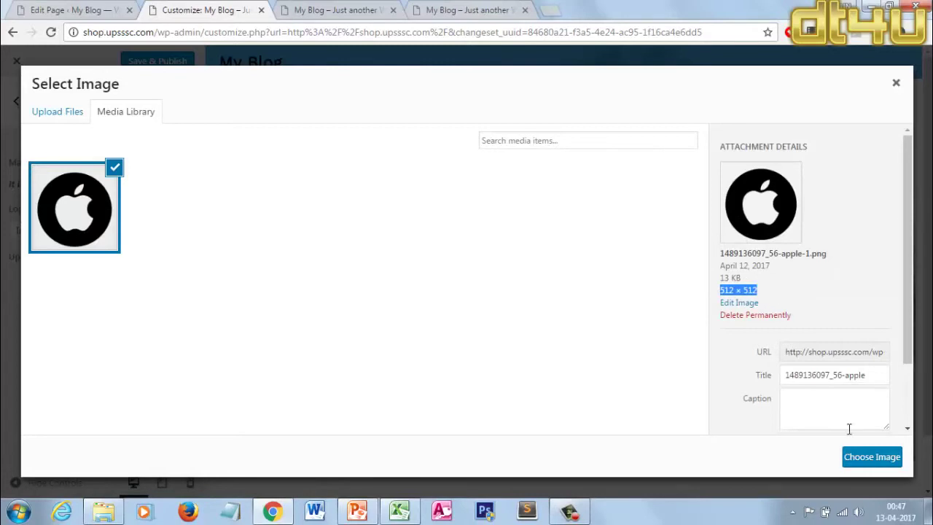
pyautogui.click(867, 457)
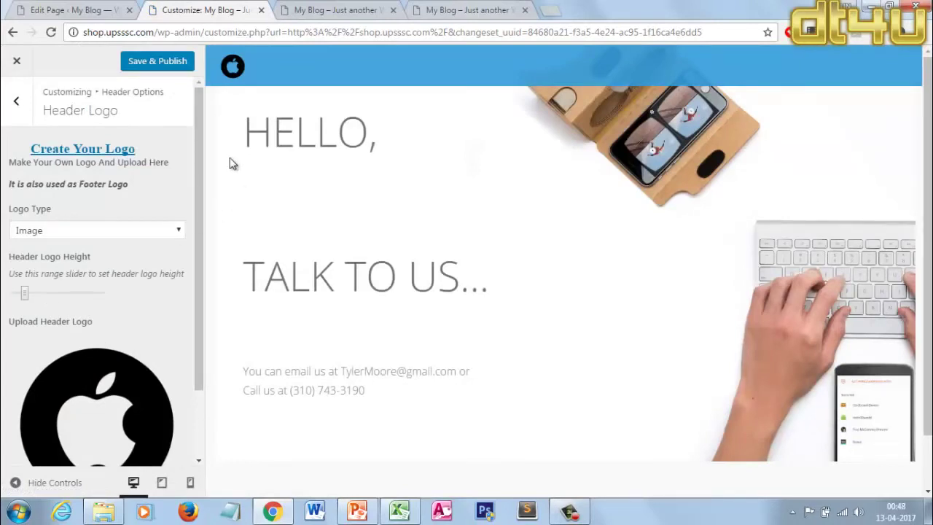
# Increase the header logo height slightly and check the Header Size settings without changing them.
pyautogui.click(30, 294)
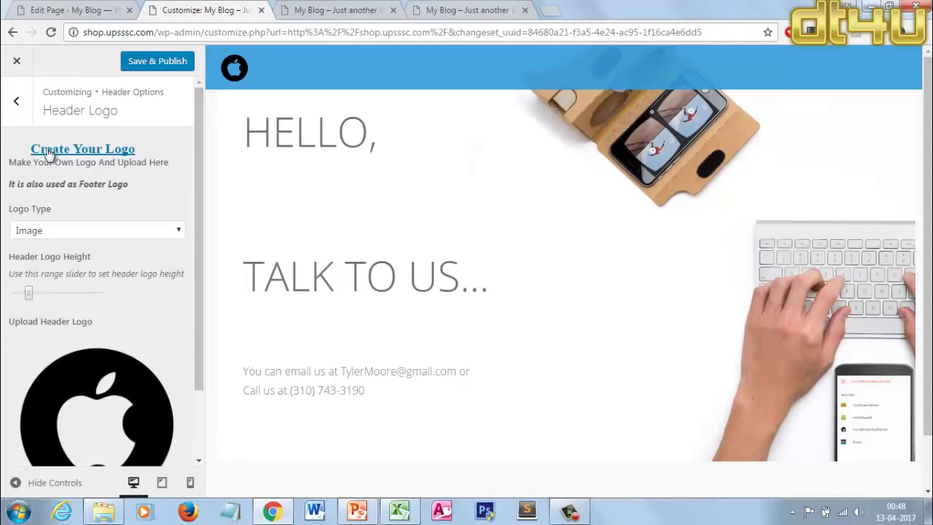
pyautogui.click(16, 101)
pyautogui.click(107, 248)
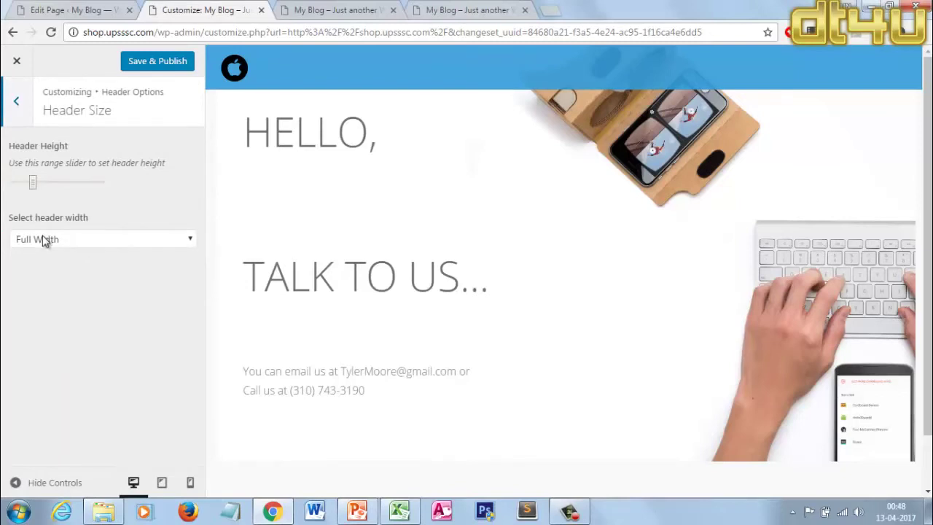
pyautogui.click(16, 101)
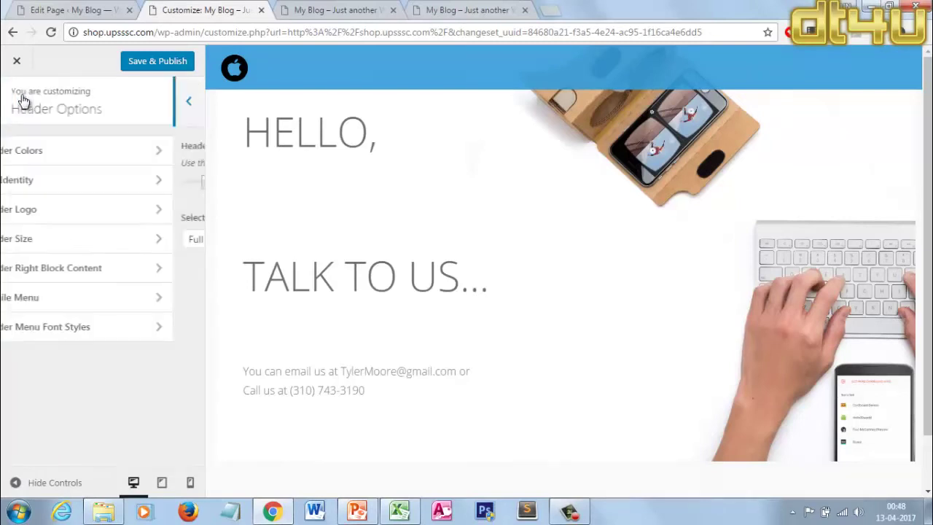
# Set the header's right block content to Buttons and delete the secondary button's code.
pyautogui.click(81, 268)
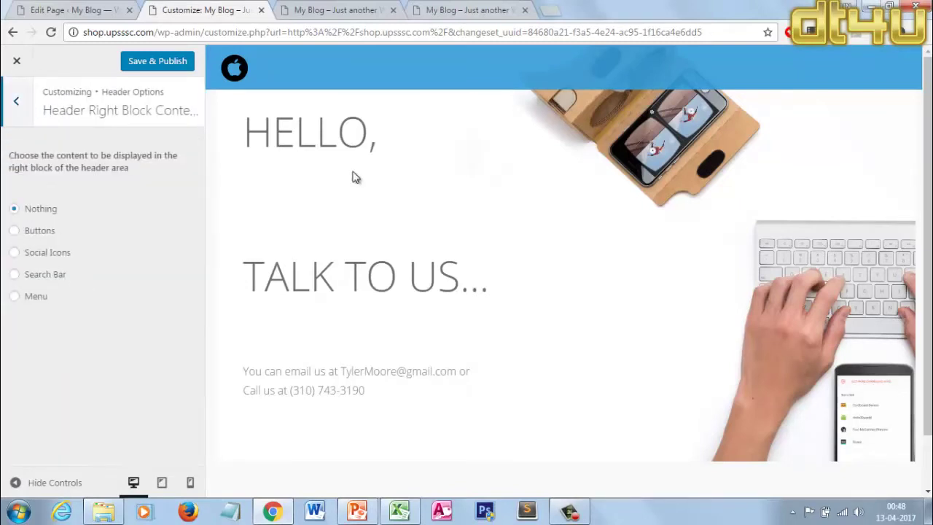
pyautogui.click(14, 232)
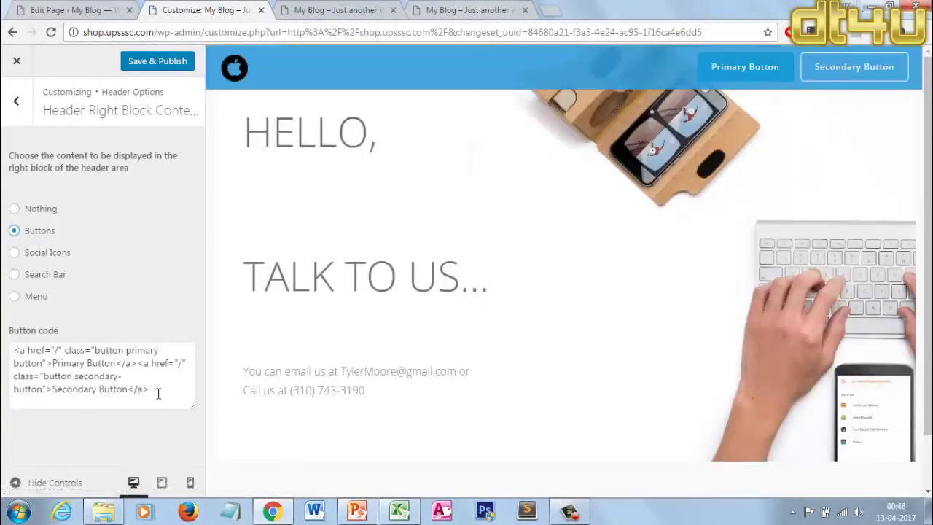
pyautogui.moveTo(156, 389); pyautogui.dragTo(151, 357)
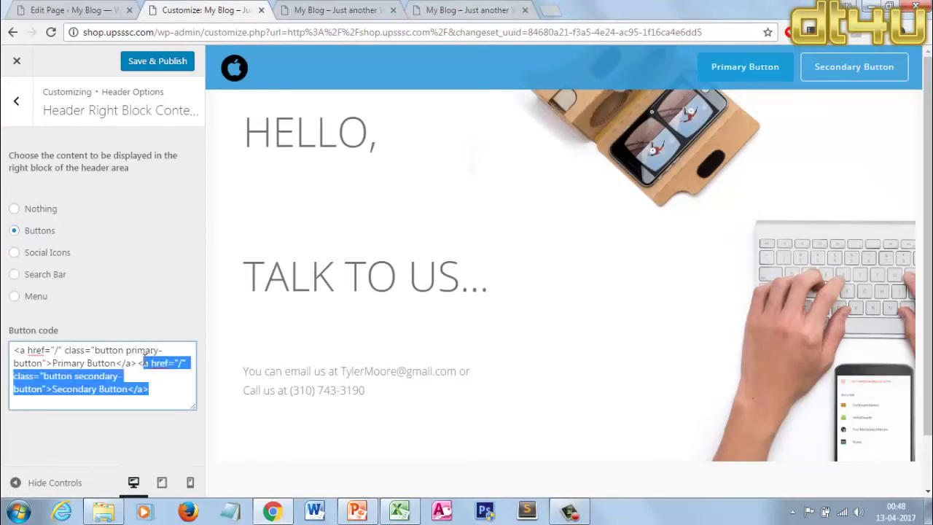
pyautogui.press('BackSpace')
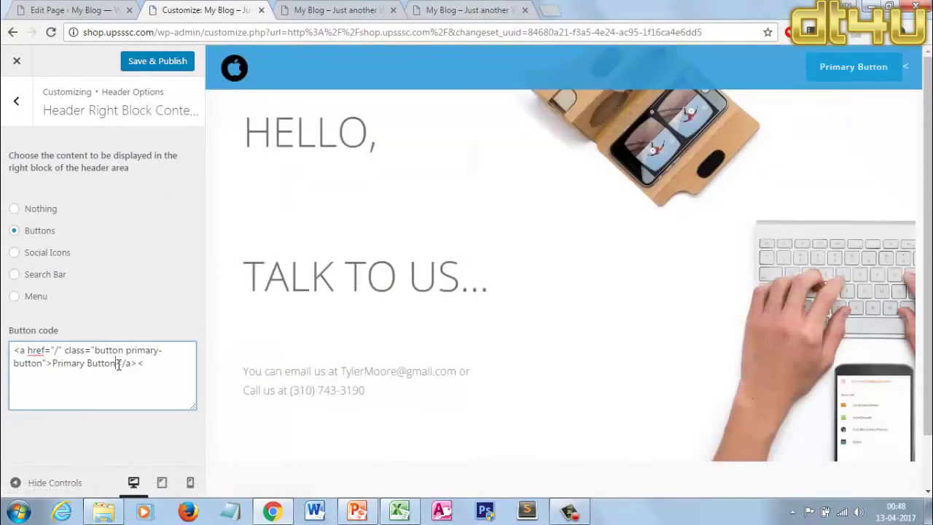
# Replace the primary button's label with "My Account" and remove the stray bracket after its code.
pyautogui.press('BackSpace')
pyautogui.press('BackSpace')
pyautogui.press('BackSpace')
pyautogui.press('BackSpace')
pyautogui.press('BackSpace')
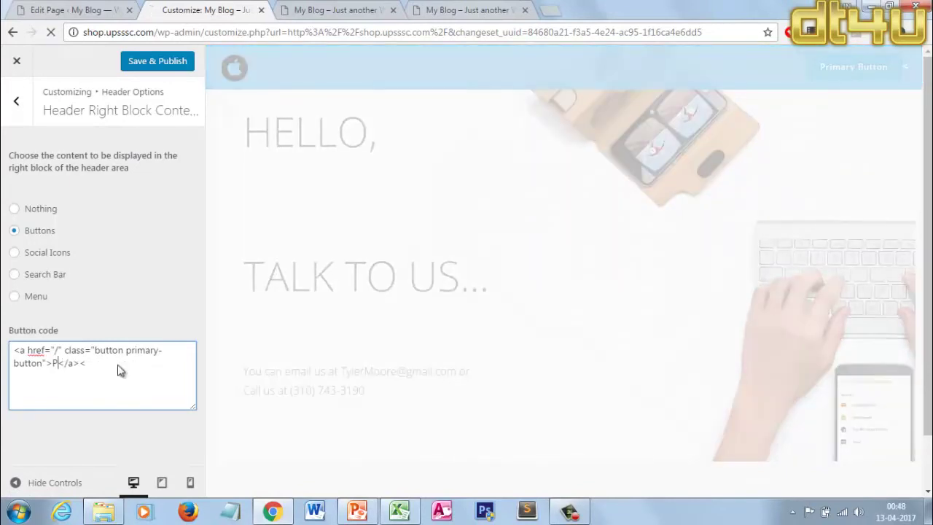
pyautogui.press('BackSpace')
pyautogui.press('BackSpace')
pyautogui.write('My')
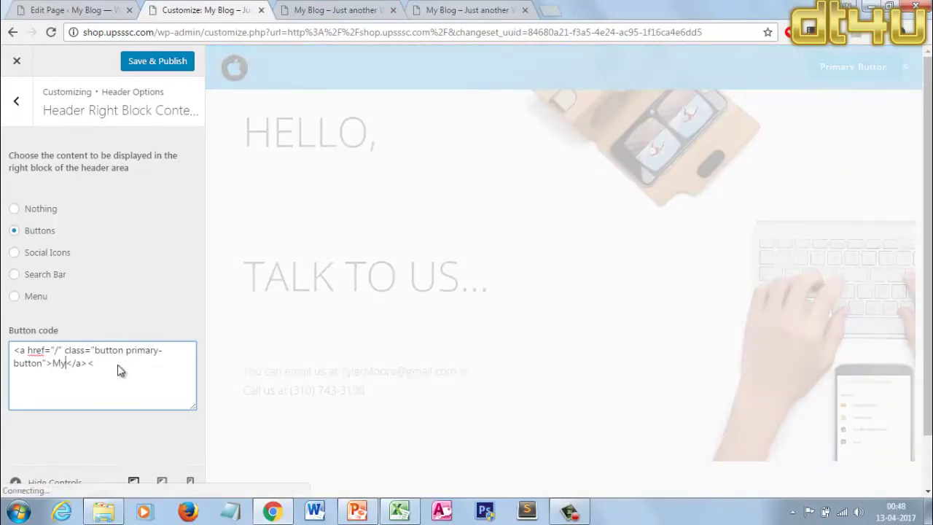
pyautogui.write(' Account')
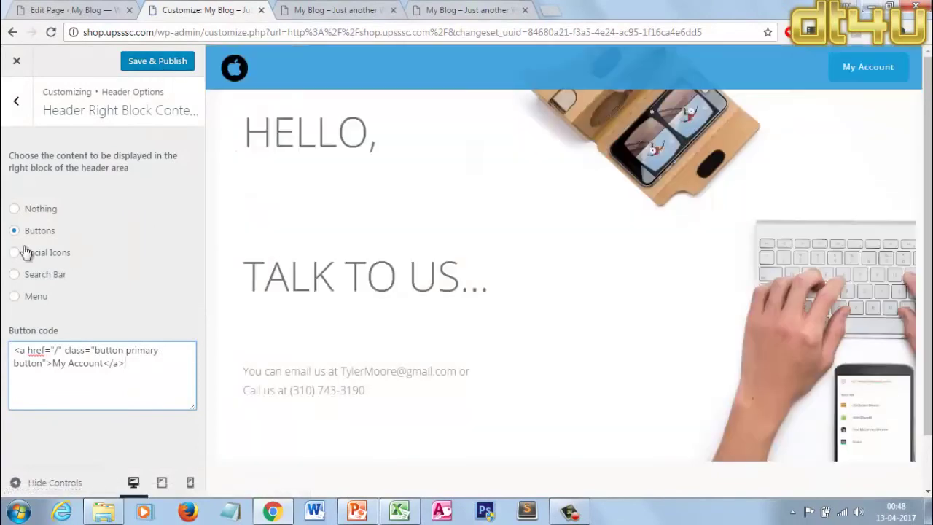
# Save and publish the header changes and open the WooCommerce Layout Options.
pyautogui.click(153, 65)
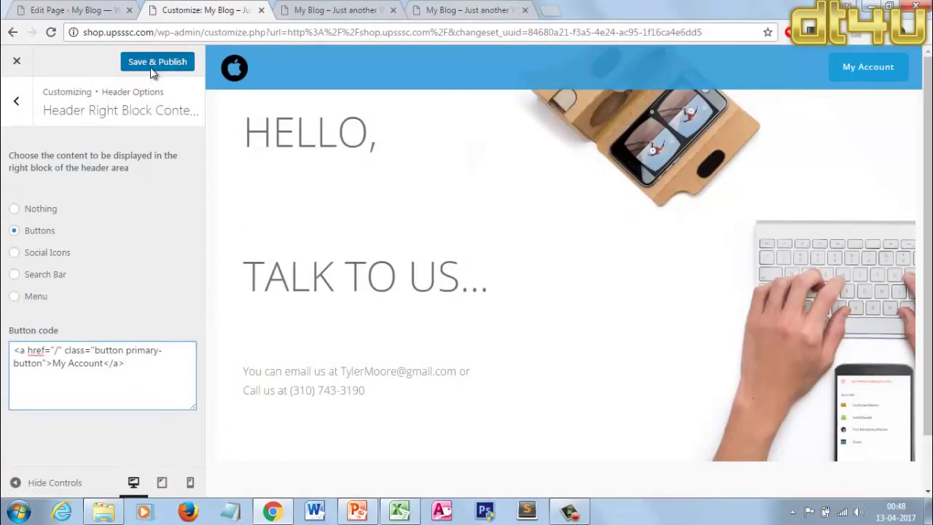
pyautogui.click(16, 102)
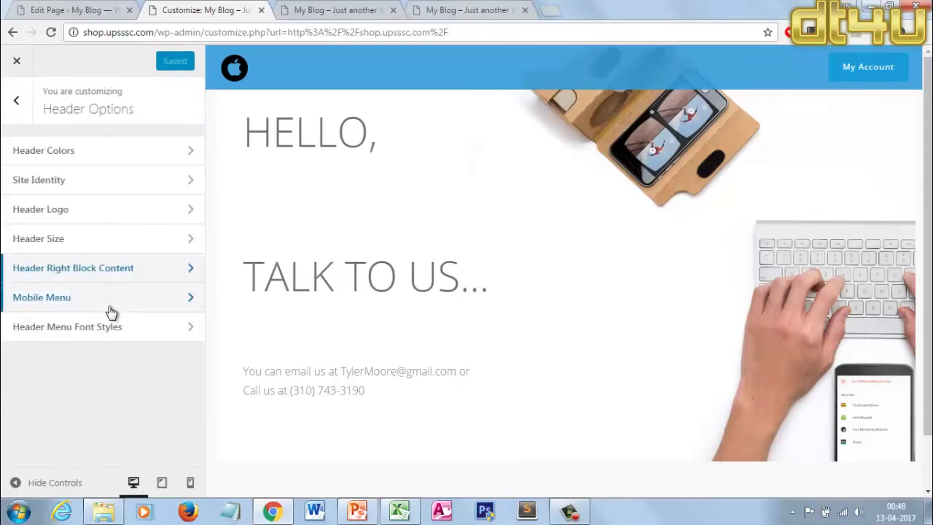
pyautogui.click(17, 102)
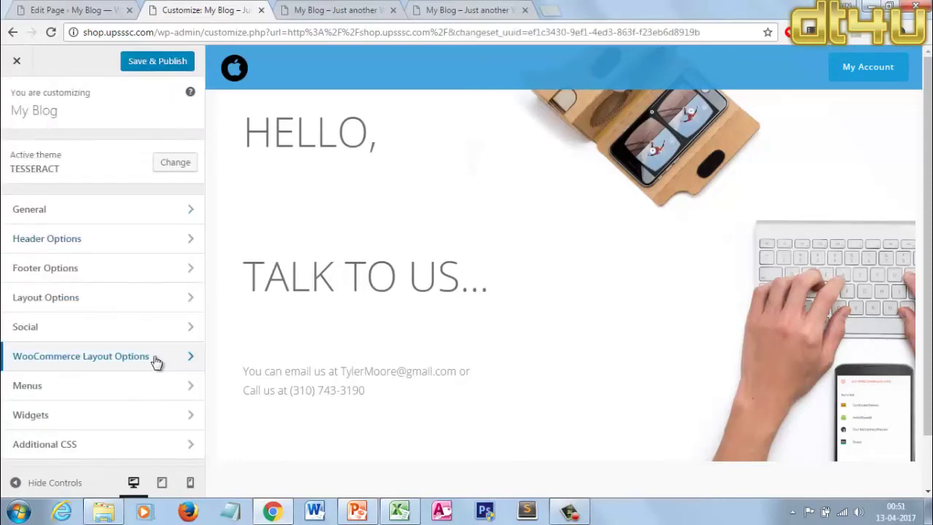
pyautogui.click(155, 362)
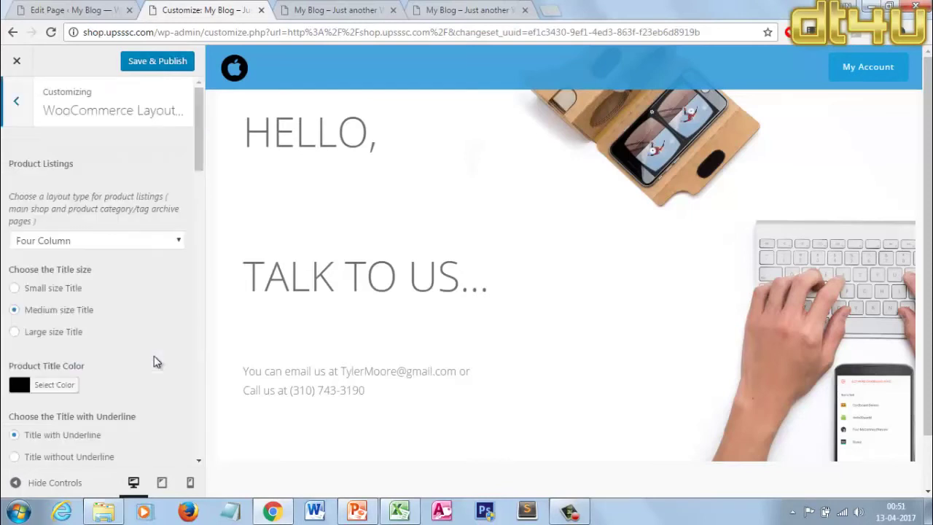
# Enable the shopping cart display in the header within the WooCommerce layout options.
pyautogui.scroll(-5, 151, 312)
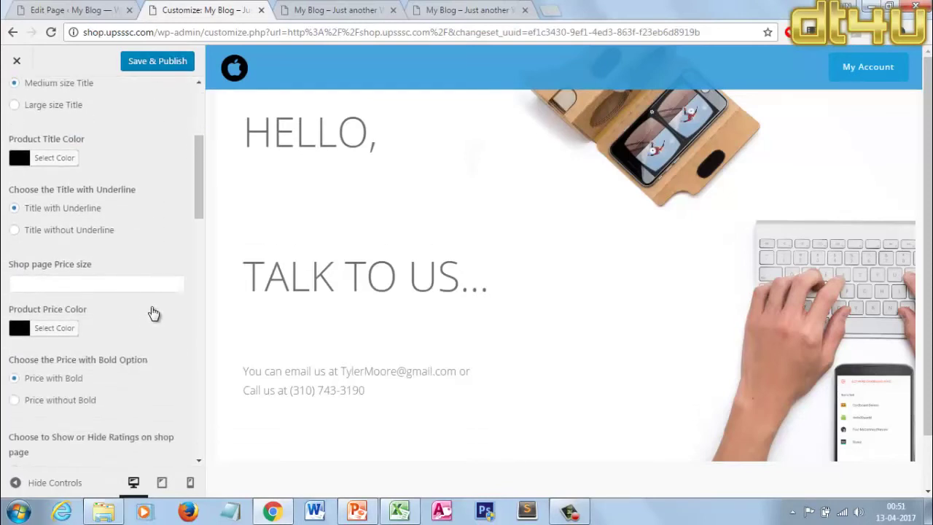
pyautogui.scroll(-5, 151, 311)
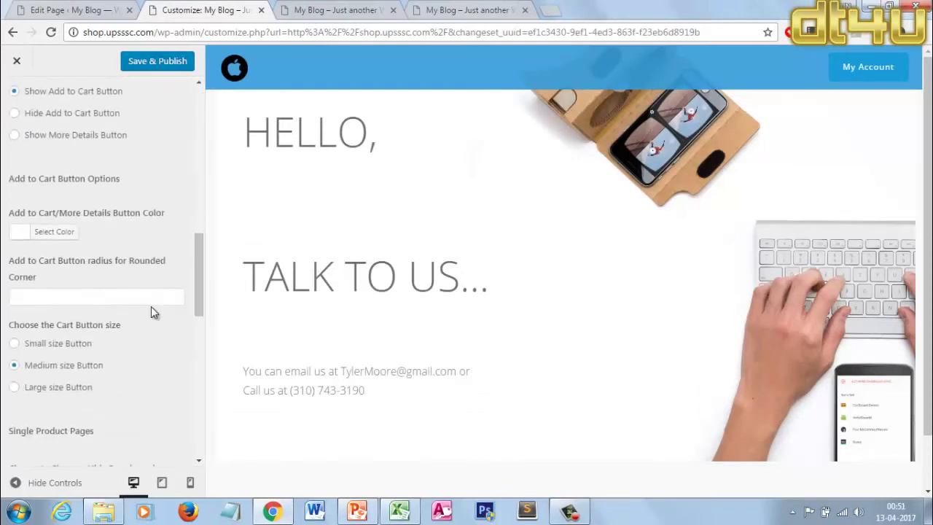
pyautogui.scroll(-5, 151, 312)
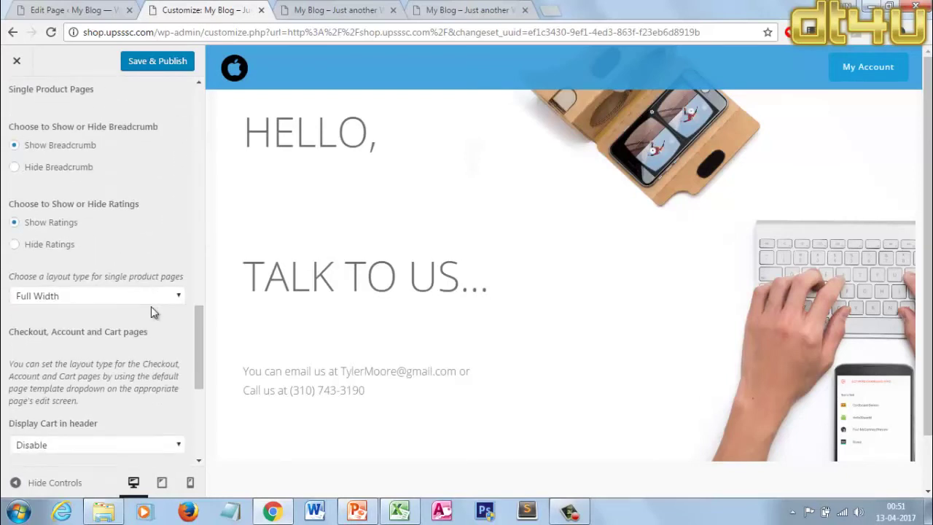
pyautogui.scroll(-5, 151, 306)
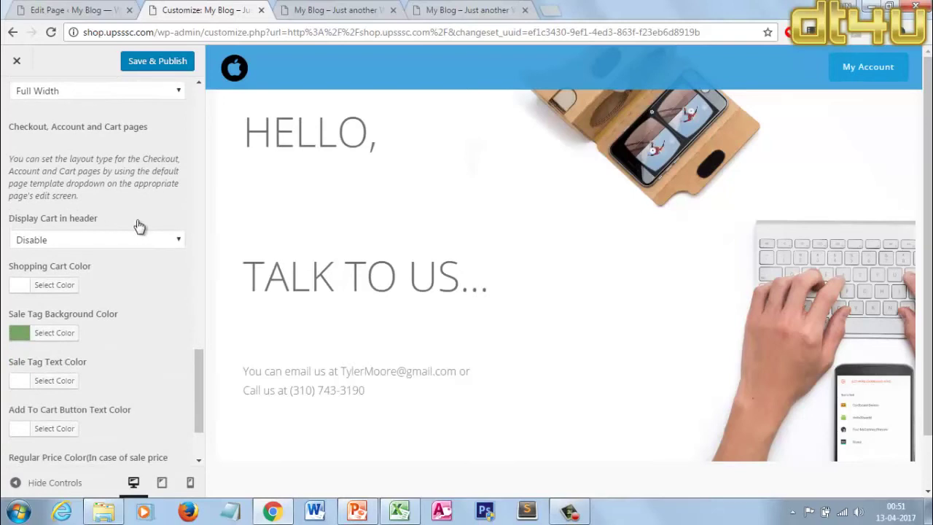
pyautogui.click(133, 242)
pyautogui.click(130, 256)
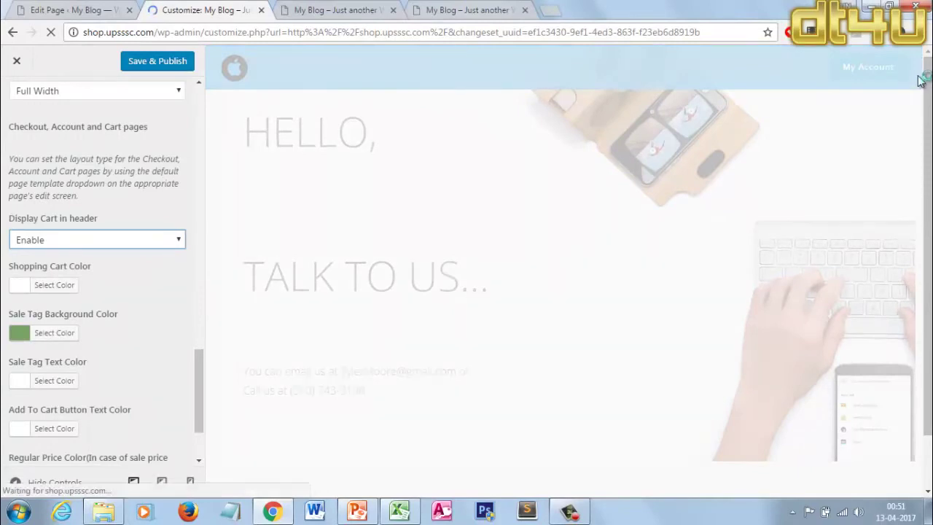
pyautogui.moveTo(881, 84)
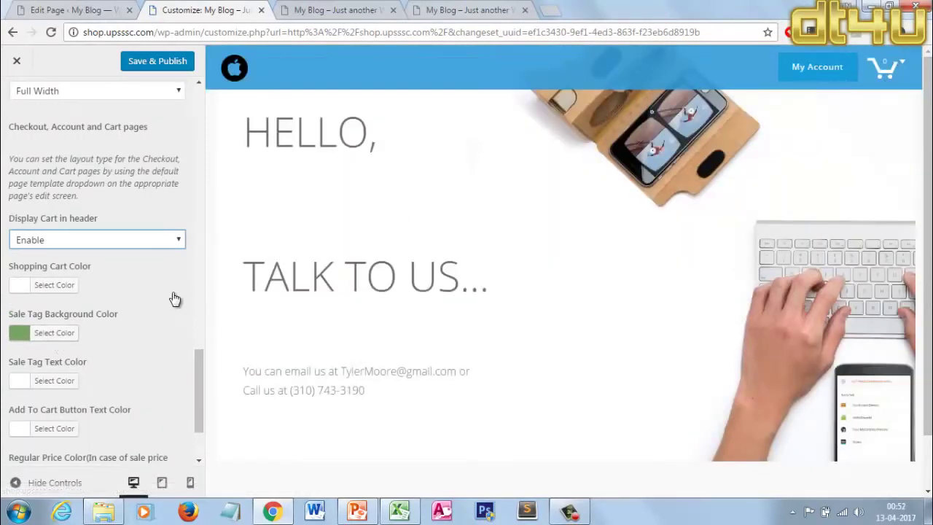
# Save and publish the WooCommerce layout changes and close the customizer.
pyautogui.scroll(4, 175, 299)
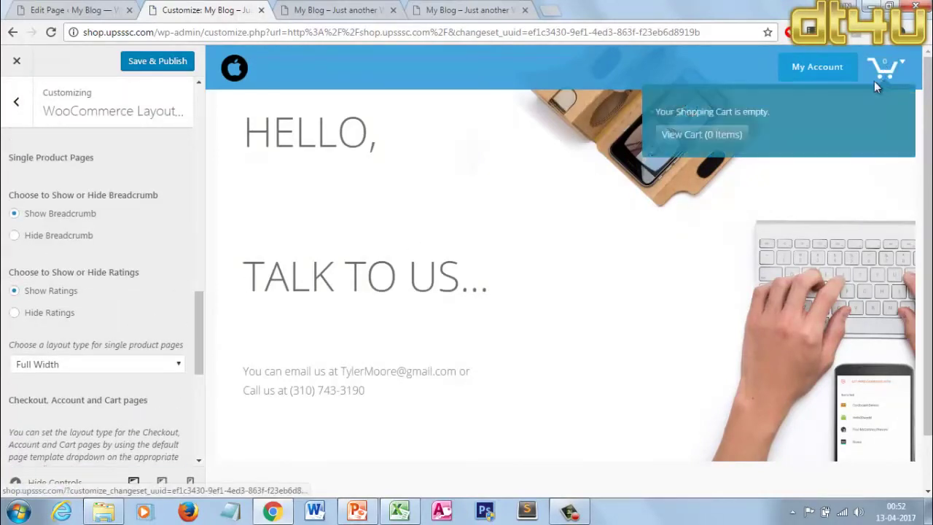
pyautogui.scroll(4, 104, 249)
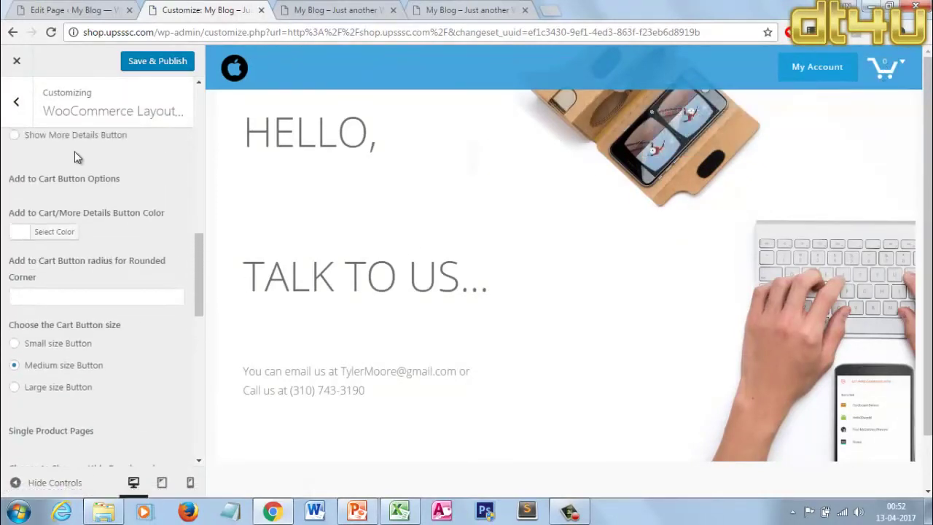
pyautogui.scroll(4, 146, 201)
pyautogui.click(160, 67)
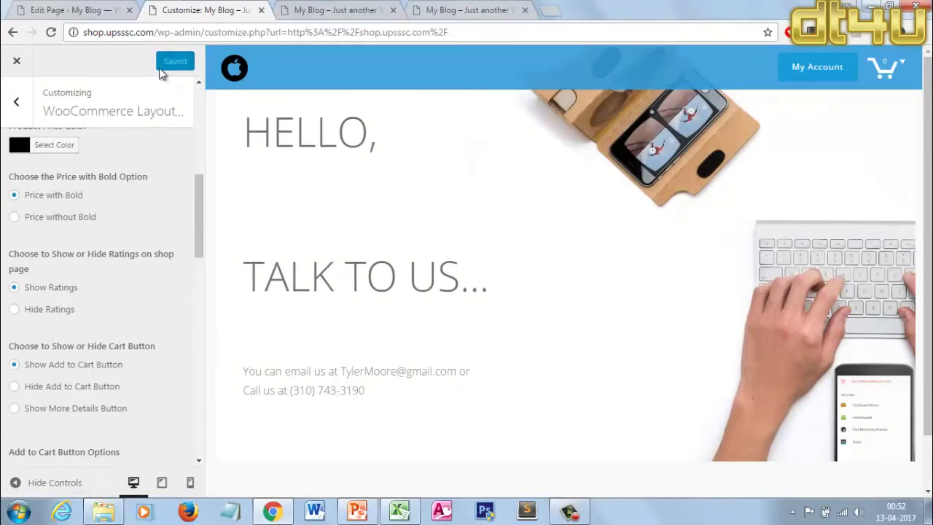
pyautogui.click(17, 63)
# Open WooZone's Insane Mode Import from the Home page's edit screen.
pyautogui.moveTo(53, 276)
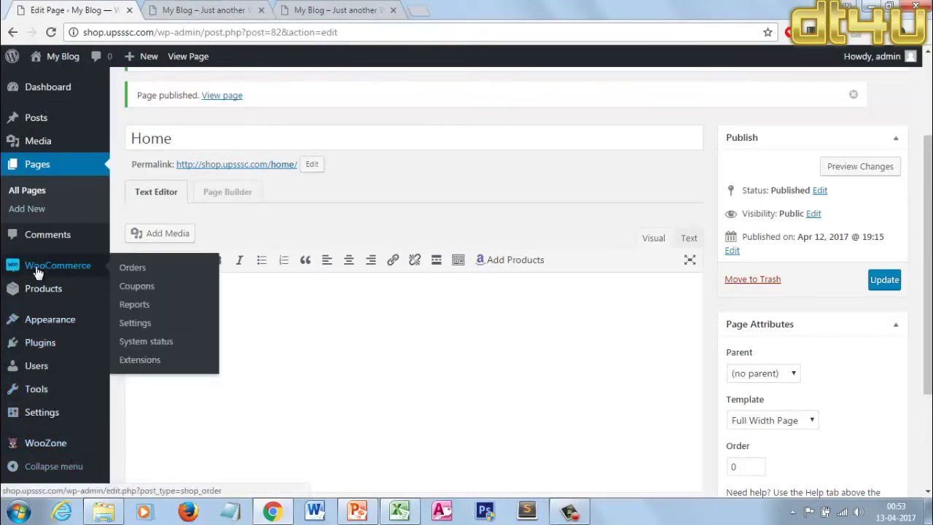
pyautogui.moveTo(76, 456)
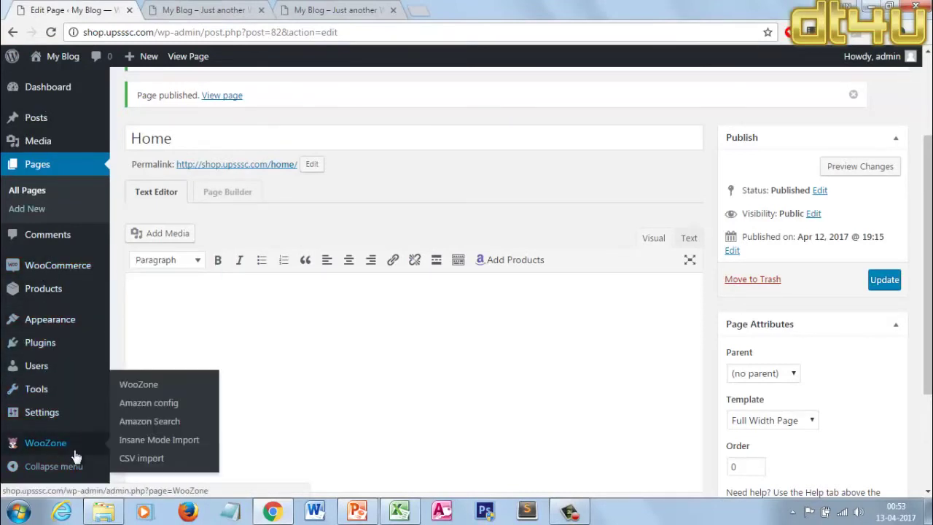
pyautogui.click(169, 441)
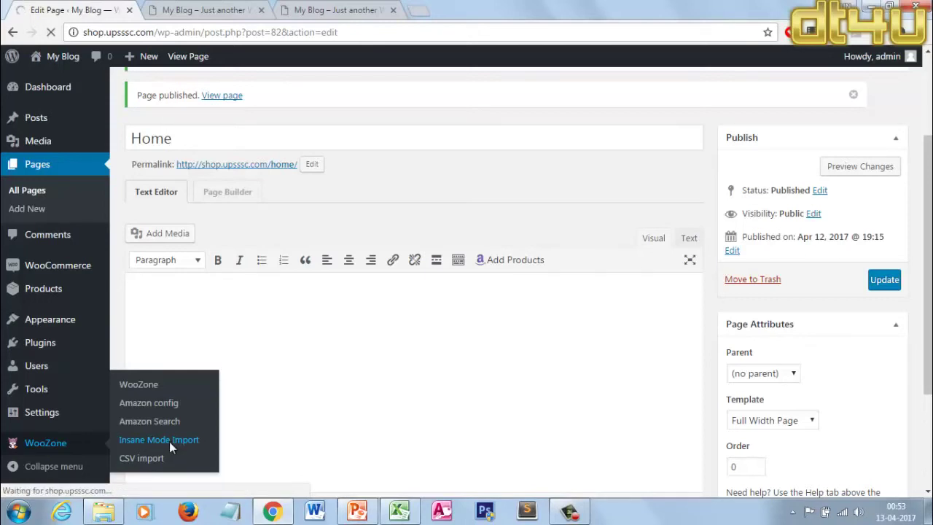
pyautogui.click(202, 6)
pyautogui.click(80, 7)
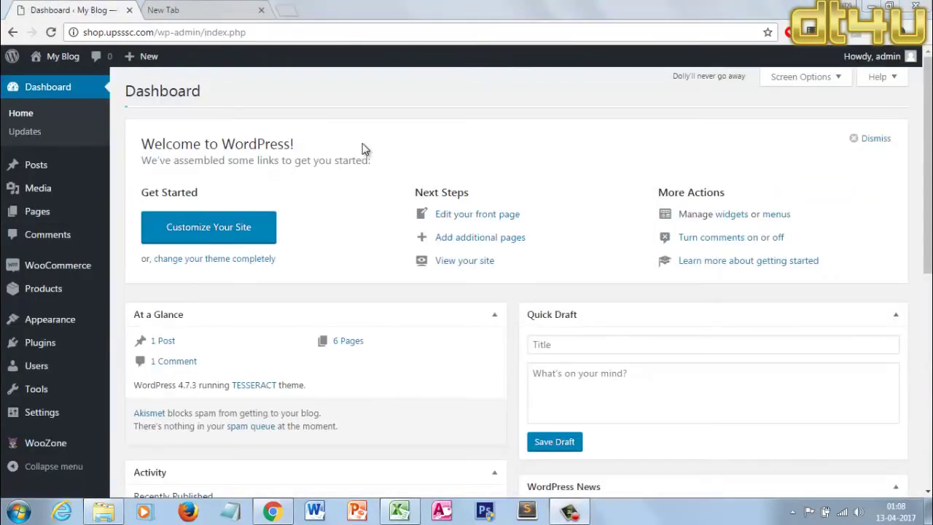
# Open the store's product categories in a new browser tab and look over the existing categories.
pyautogui.moveTo(23, 292)
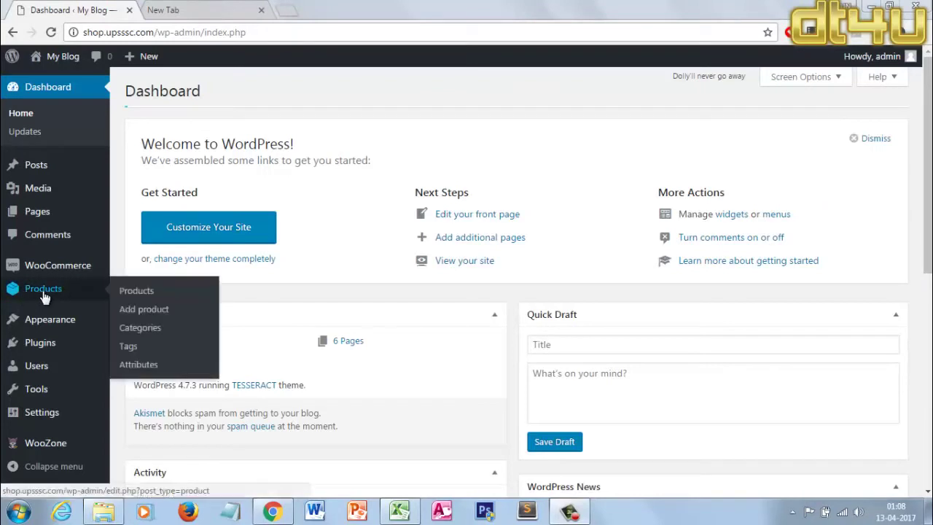
pyautogui.rightClick(152, 337)
pyautogui.click(189, 347)
pyautogui.click(183, 9)
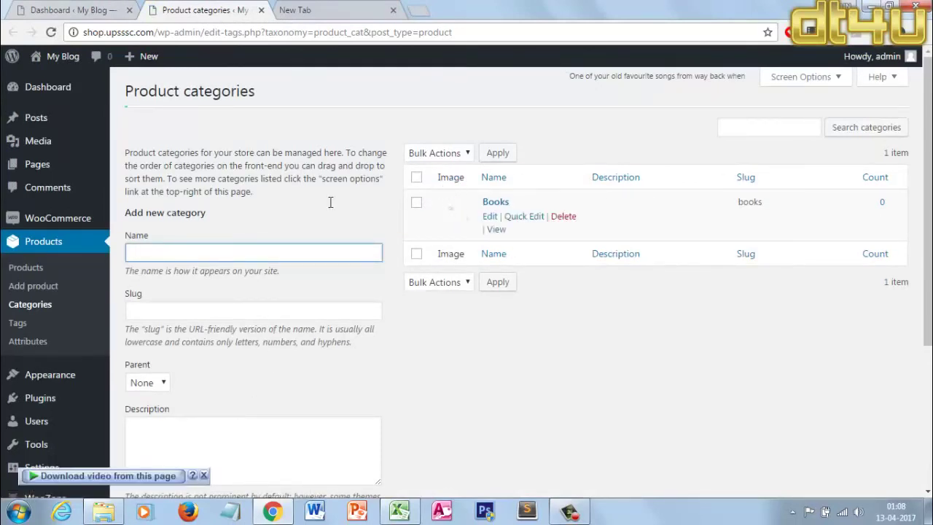
pyautogui.click(97, 10)
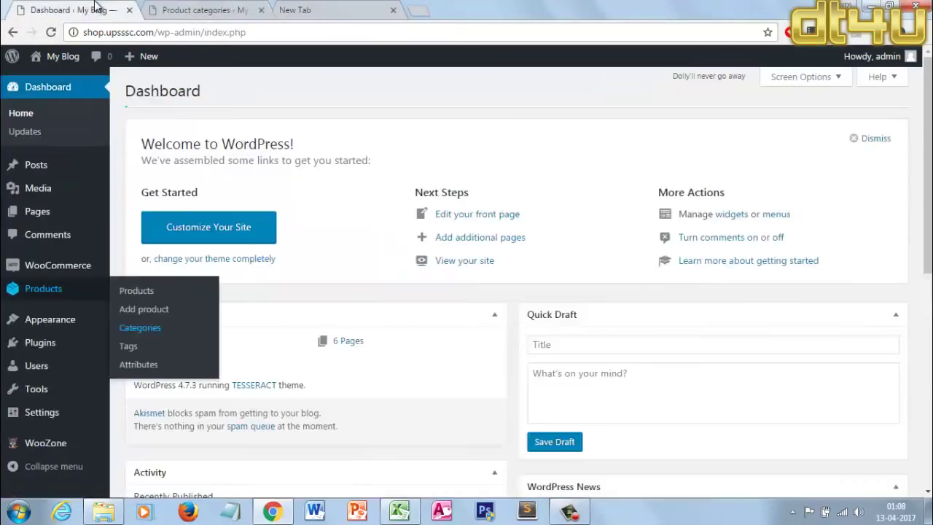
pyautogui.click(204, 10)
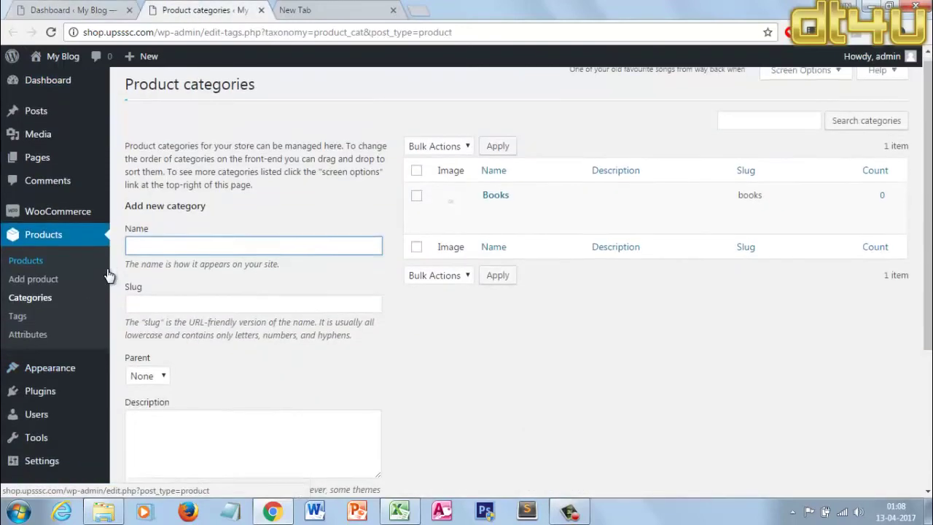
# Open WooZone's Insane Mode Import from the product categories page.
pyautogui.scroll(-3, 94, 350)
pyautogui.moveTo(63, 456)
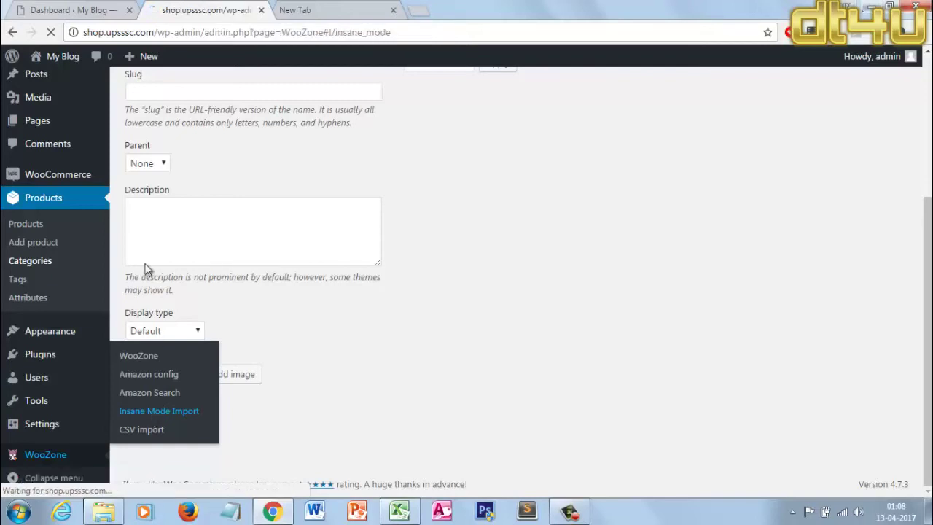
pyautogui.click(79, 6)
pyautogui.click(191, 8)
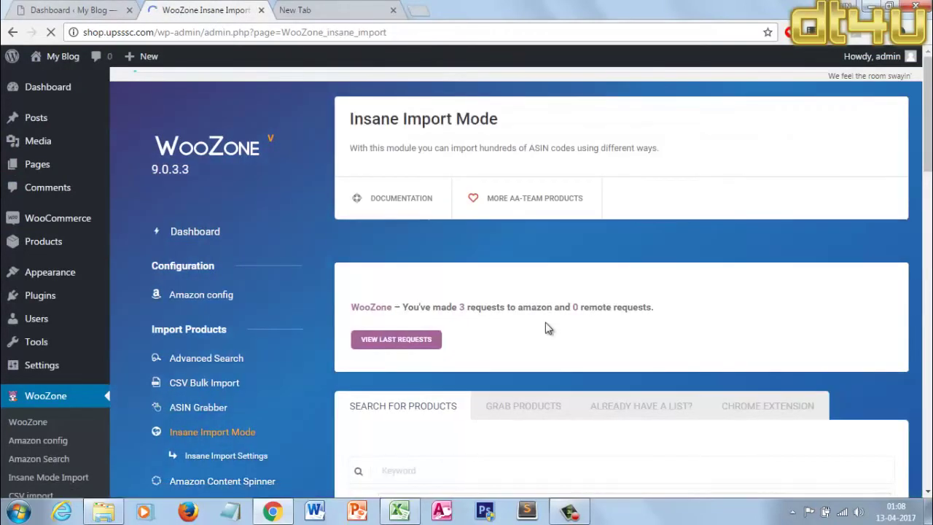
# Set the product search keyword to "indian books for kids" and its category to Books.
pyautogui.scroll(-2, 548, 328)
pyautogui.scroll(-1, 444, 292)
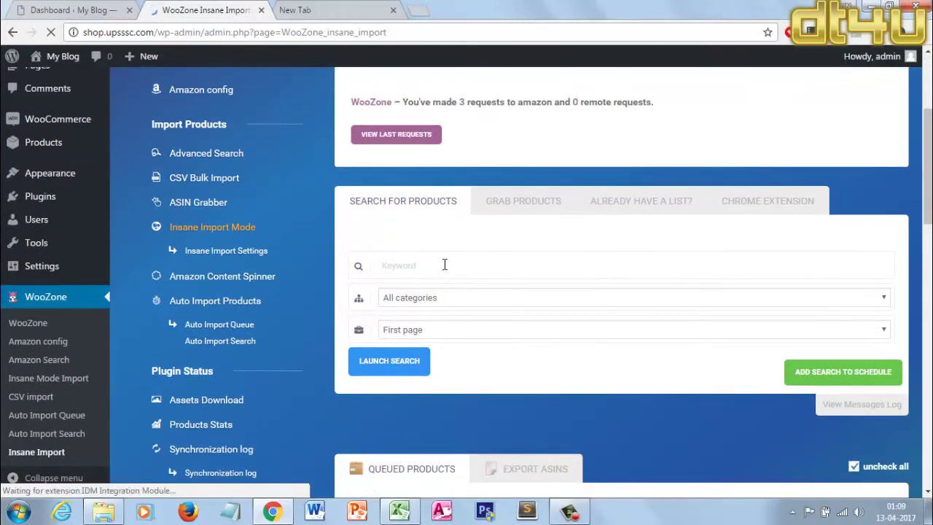
pyautogui.click(445, 265)
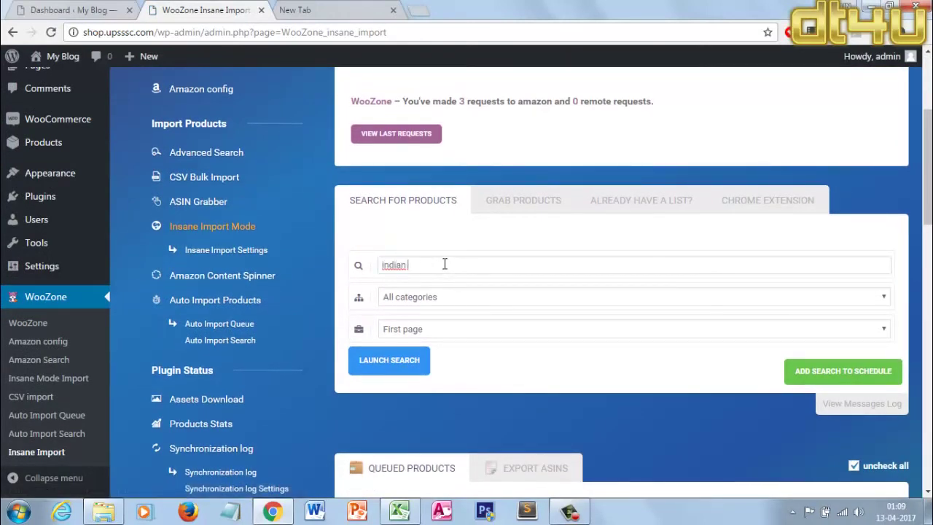
pyautogui.write('ooks for kids')
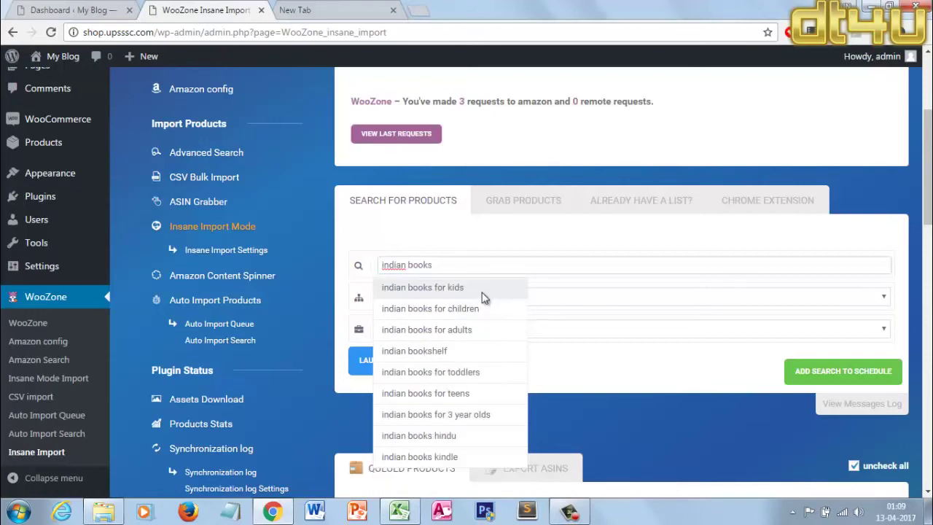
pyautogui.click(484, 298)
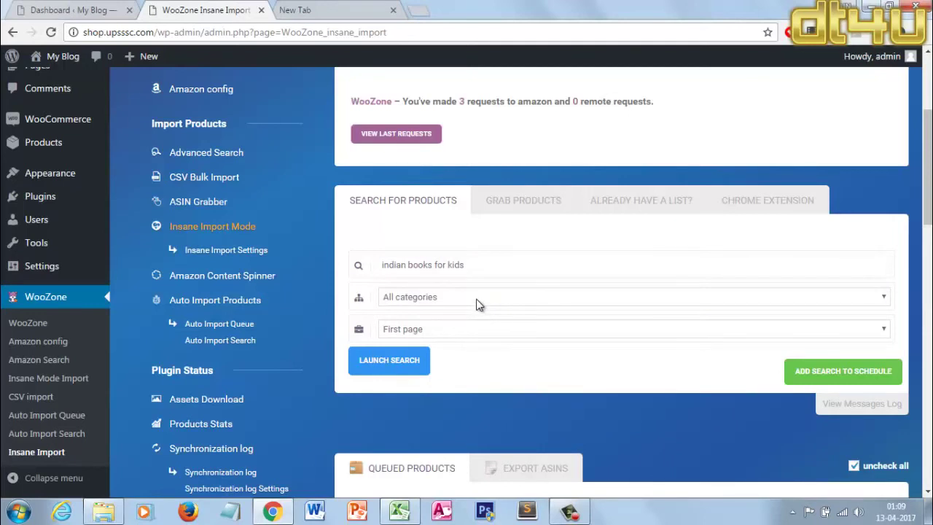
pyautogui.click(477, 304)
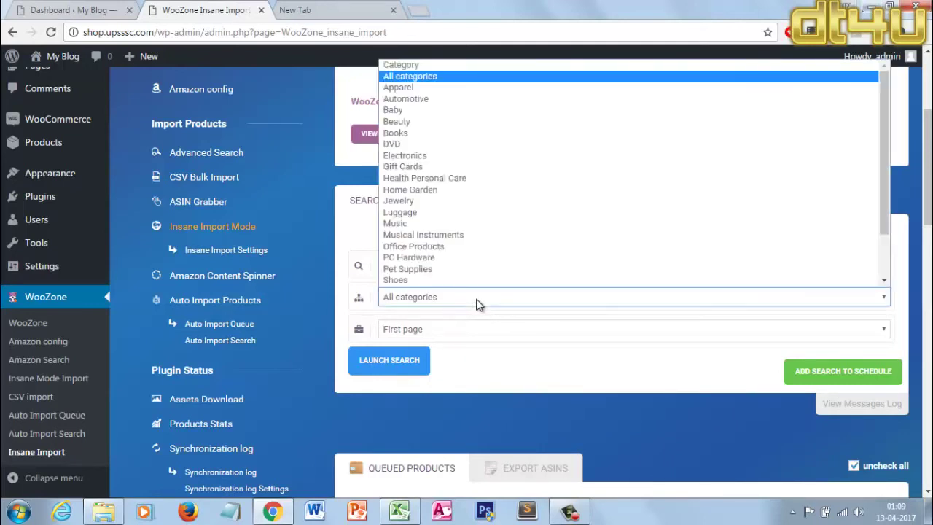
pyautogui.click(441, 133)
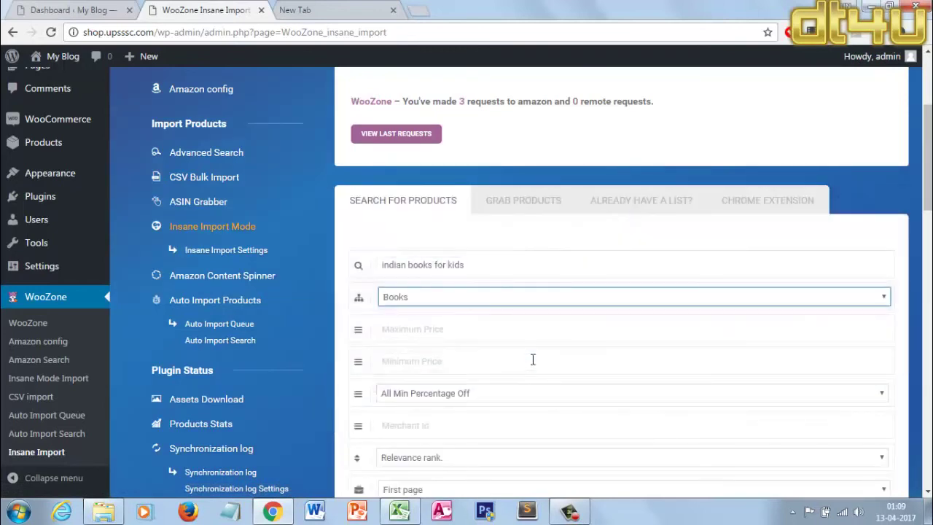
# Set the sort order of the Amazon product search to Best selling.
pyautogui.scroll(-2, 533, 365)
pyautogui.scroll(-2, 533, 365)
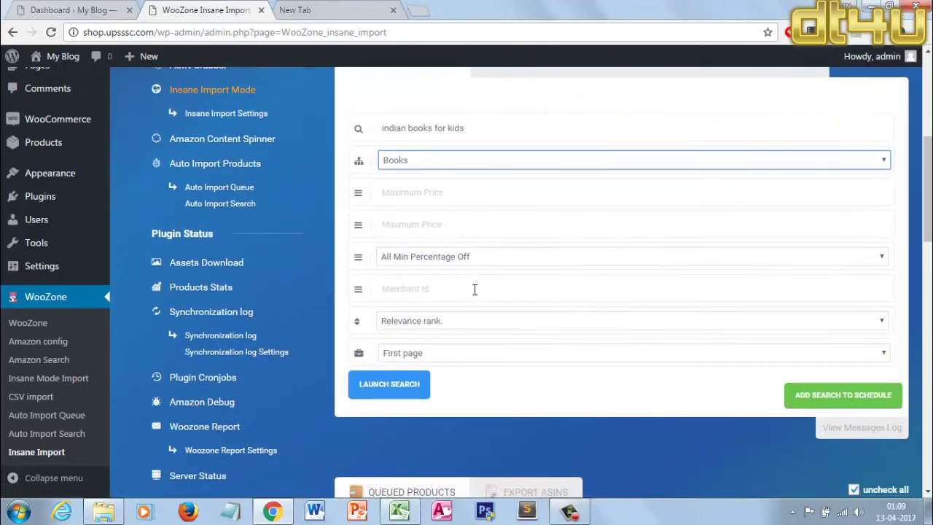
pyautogui.click(481, 326)
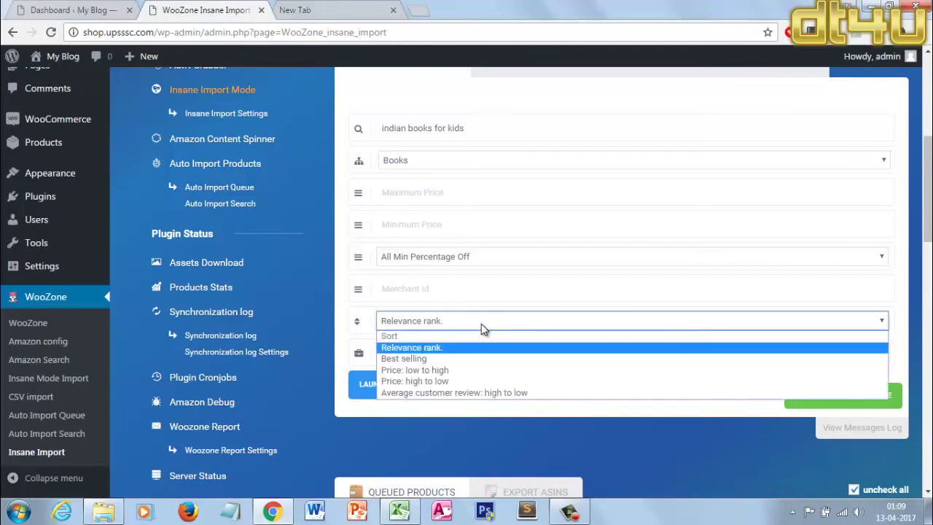
pyautogui.click(483, 359)
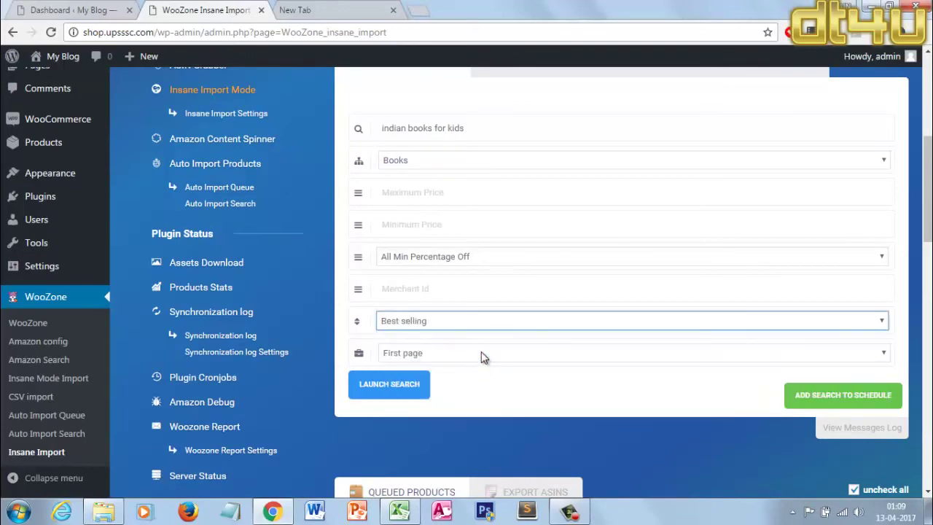
# Check the minimum percentage off choices and launch the Amazon product search.
pyautogui.scroll(-2, 483, 271)
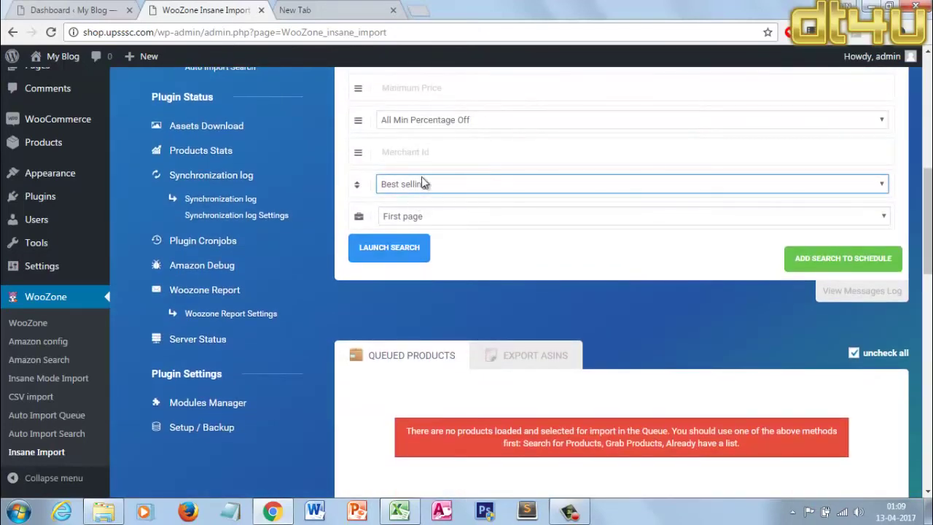
pyautogui.click(445, 123)
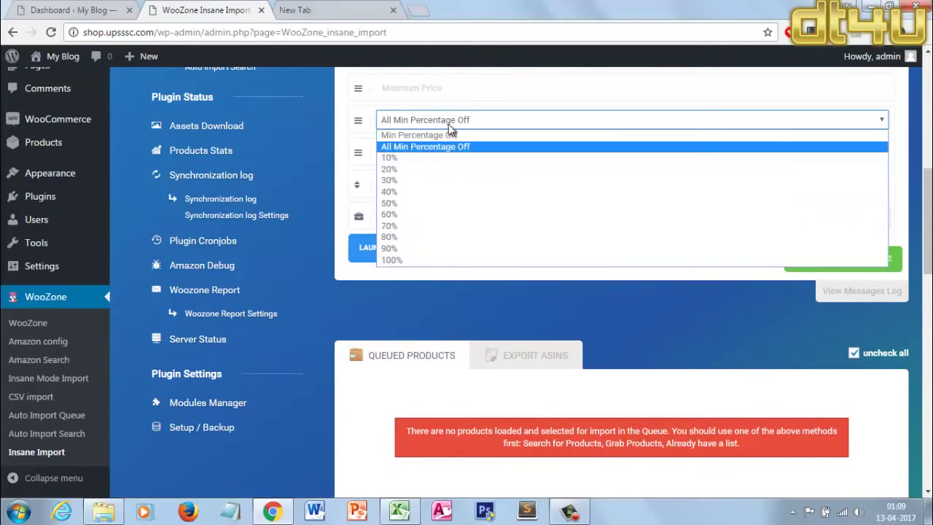
pyautogui.click(448, 124)
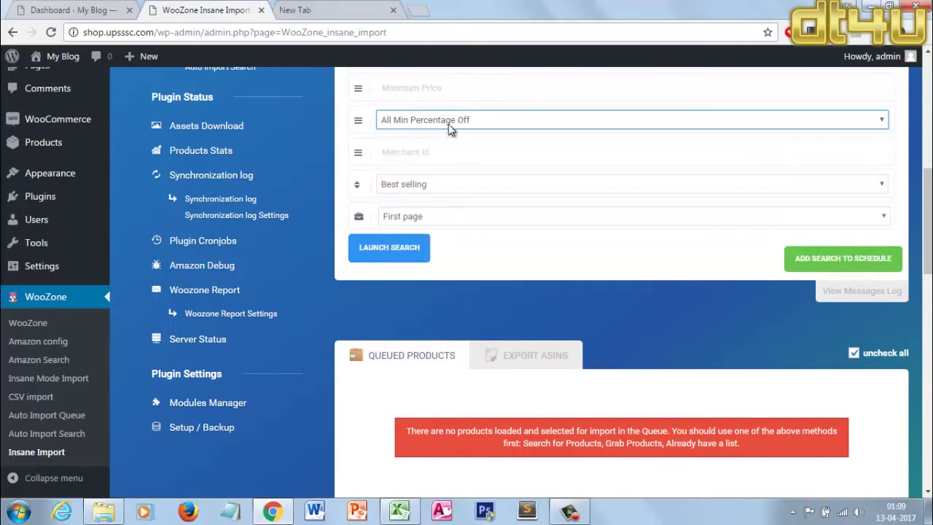
pyautogui.click(418, 249)
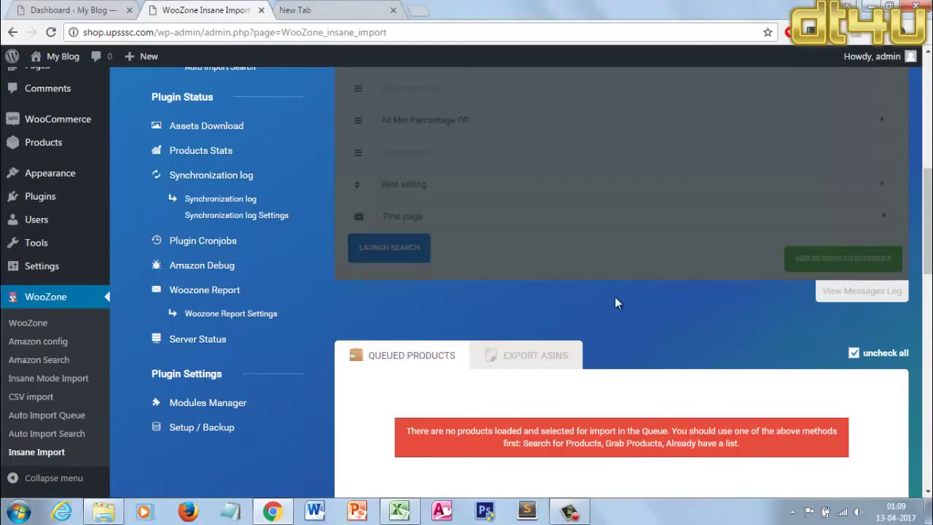
# Examine the books loaded in the import queue, the import summary and the search settings above.
pyautogui.scroll(3, 615, 297)
pyautogui.scroll(-5, 616, 299)
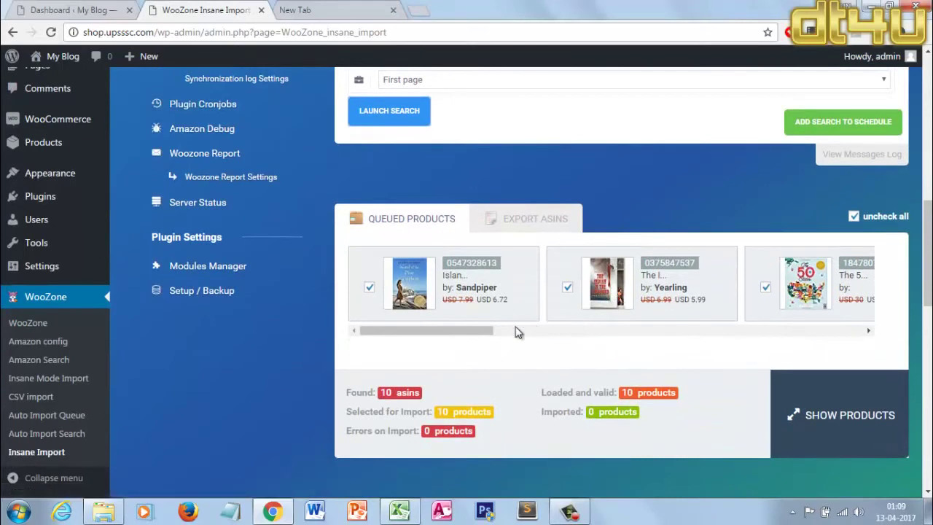
pyautogui.moveTo(424, 330); pyautogui.dragTo(371, 346)
pyautogui.scroll(-2, 541, 375)
pyautogui.scroll(8, 540, 375)
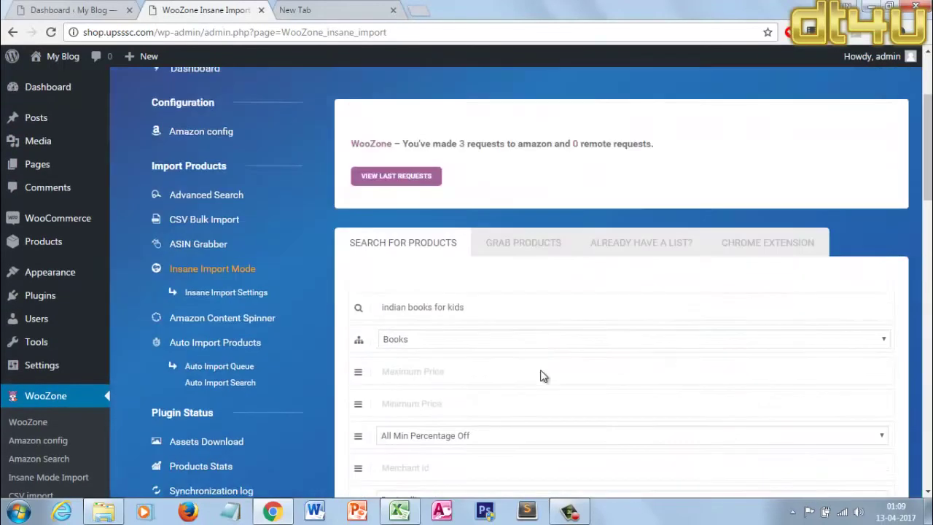
pyautogui.scroll(1, 543, 376)
pyautogui.scroll(-1, 540, 375)
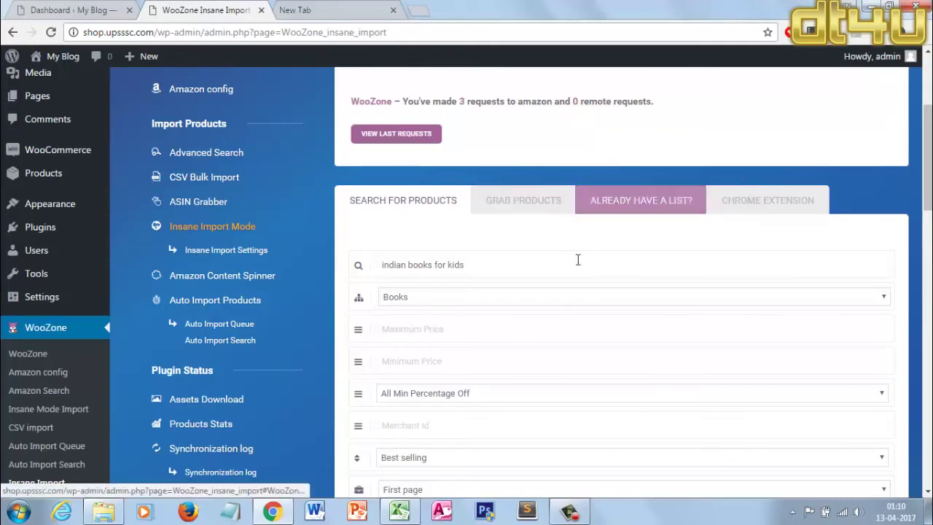
# Import all the queued books into the Books category and close the import progress box.
pyautogui.scroll(-7, 562, 277)
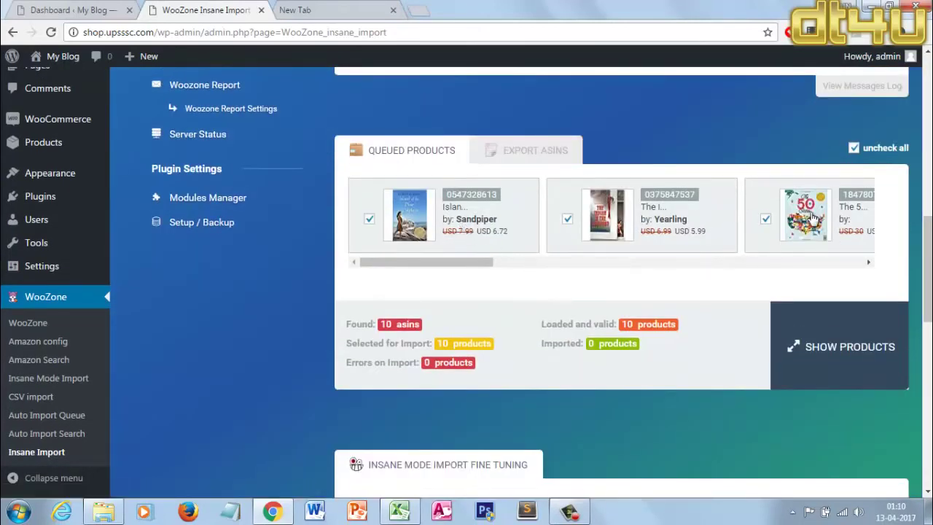
pyautogui.click(369, 220)
pyautogui.click(370, 220)
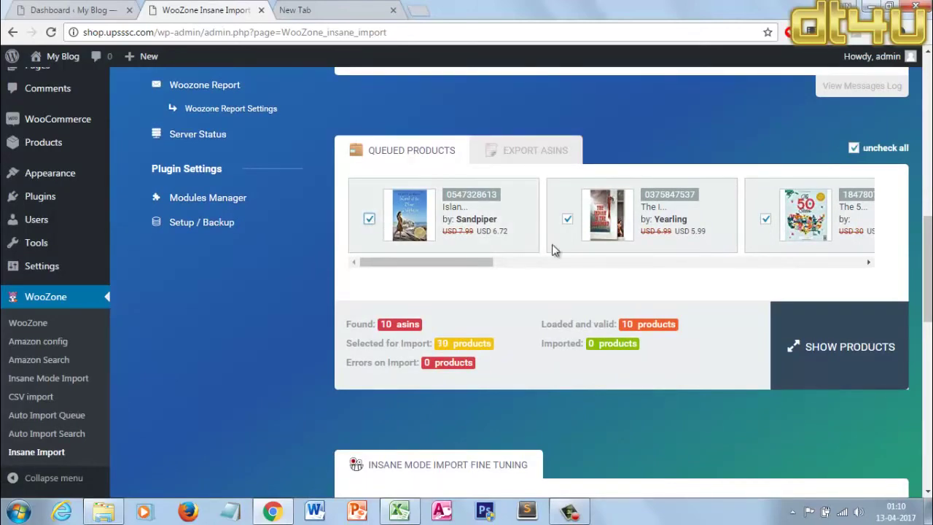
pyautogui.scroll(-4, 416, 340)
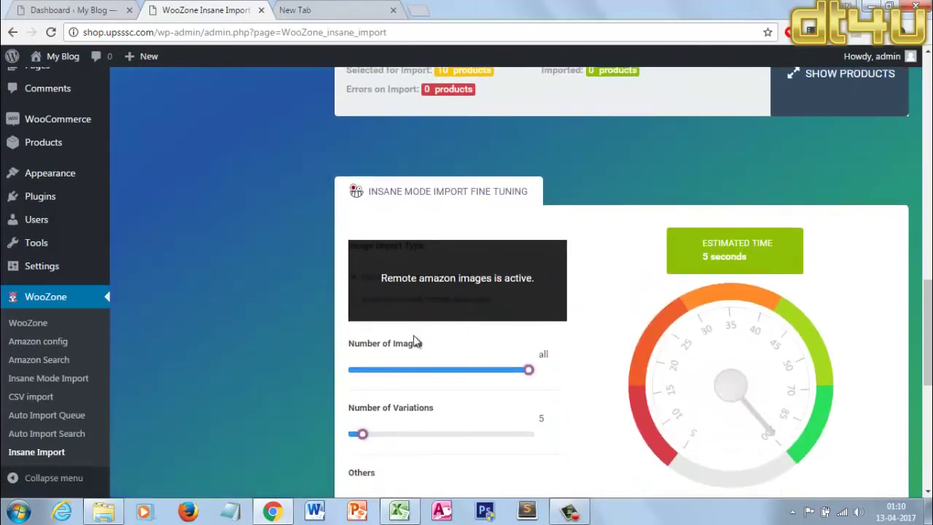
pyautogui.scroll(-3, 415, 341)
pyautogui.scroll(-3, 415, 340)
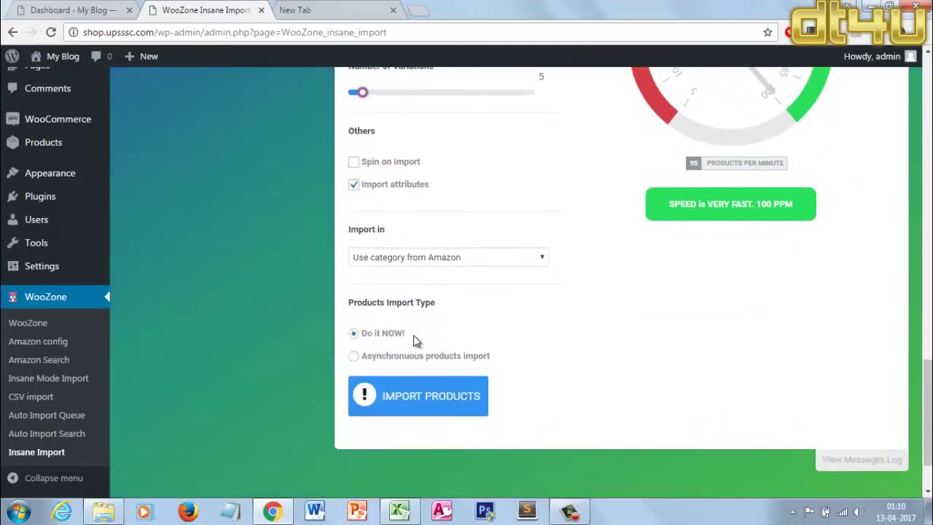
pyautogui.click(410, 191)
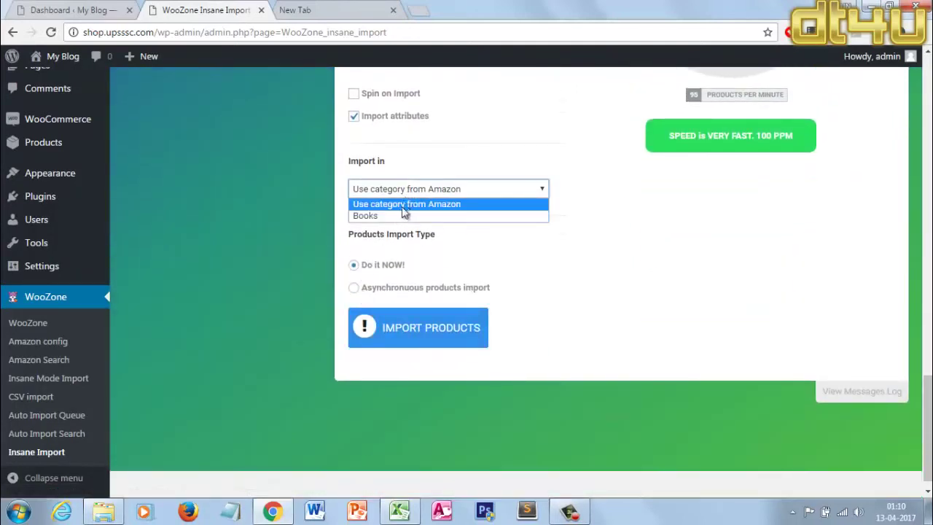
pyautogui.click(402, 212)
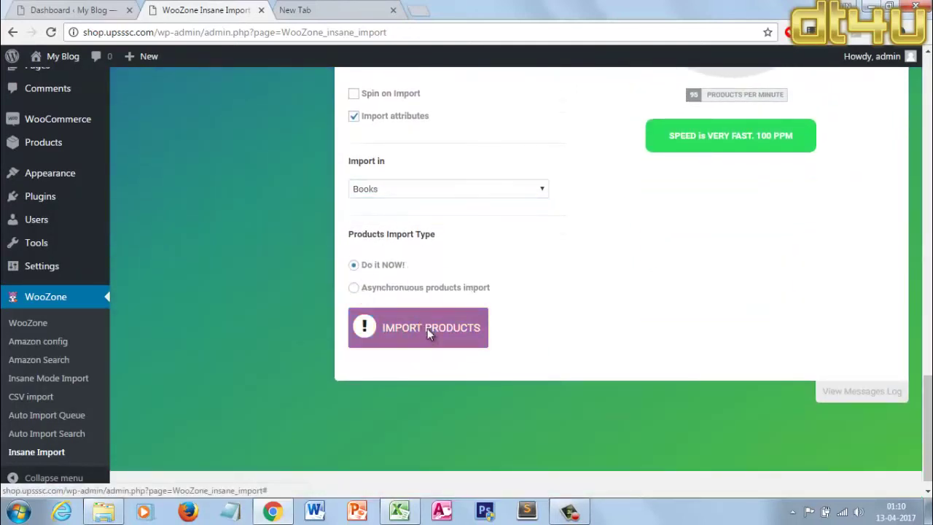
pyautogui.click(427, 328)
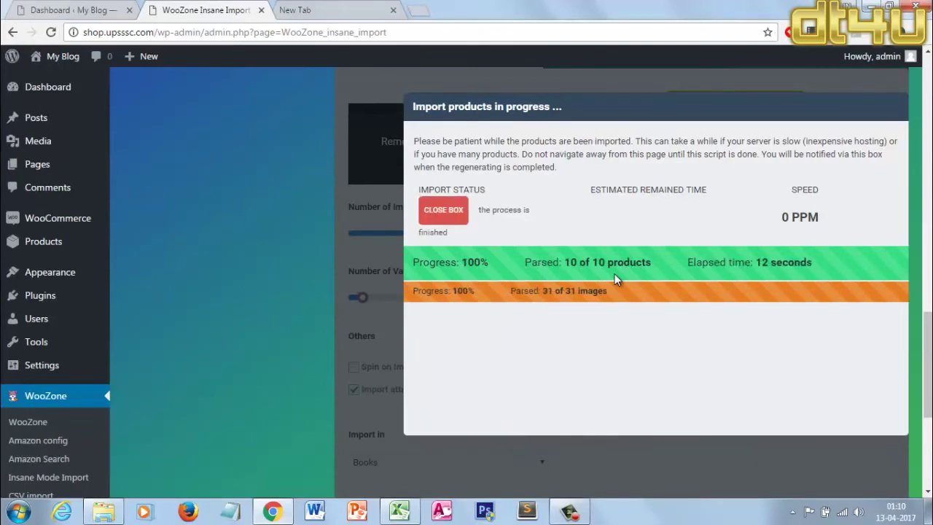
pyautogui.click(443, 215)
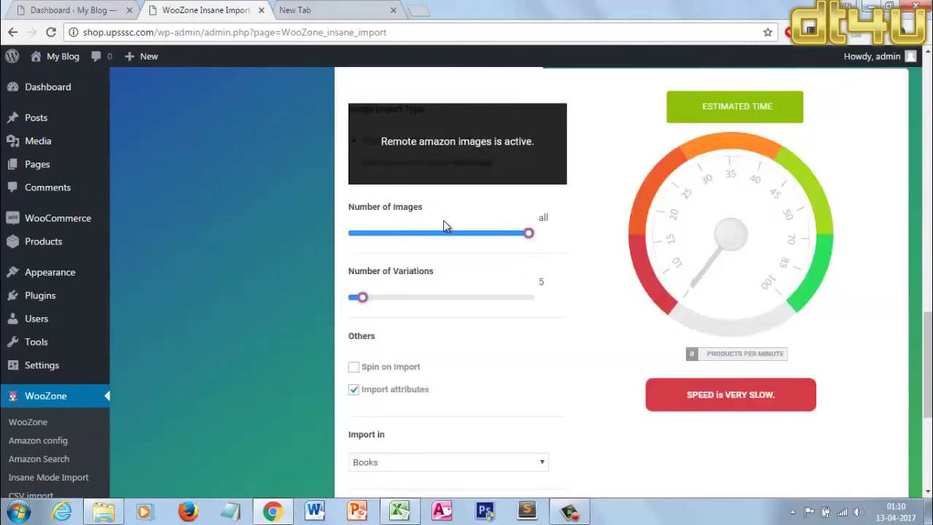
# Open the site's product list in a new browser tab and look through the imported books.
pyautogui.click(69, 8)
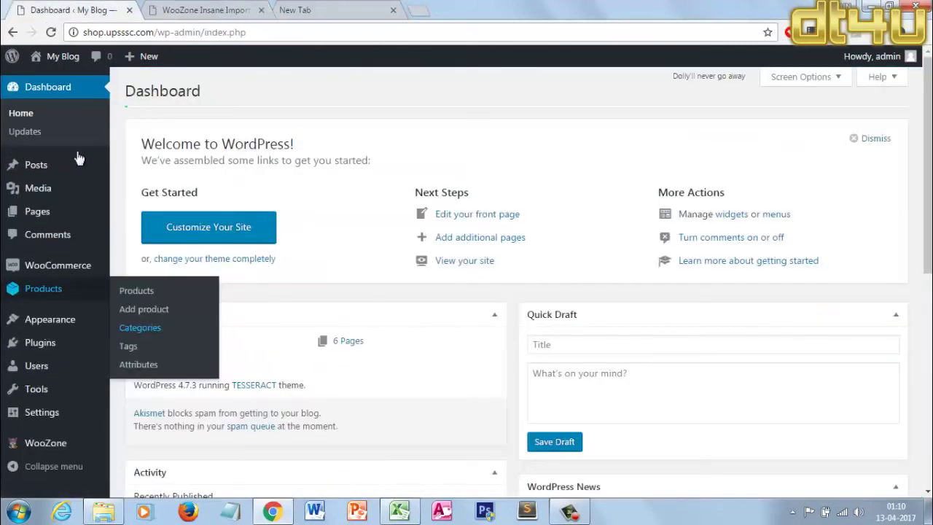
pyautogui.rightClick(146, 294)
pyautogui.click(175, 298)
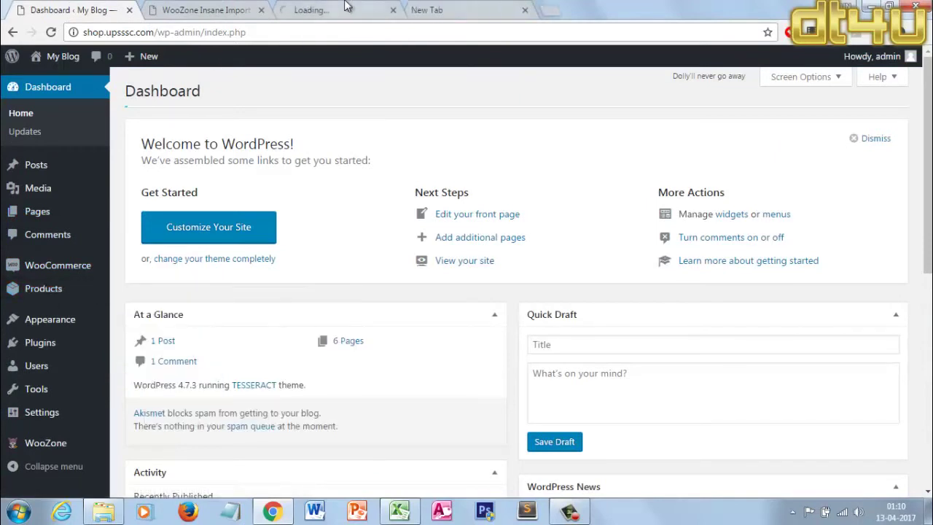
pyautogui.click(347, 7)
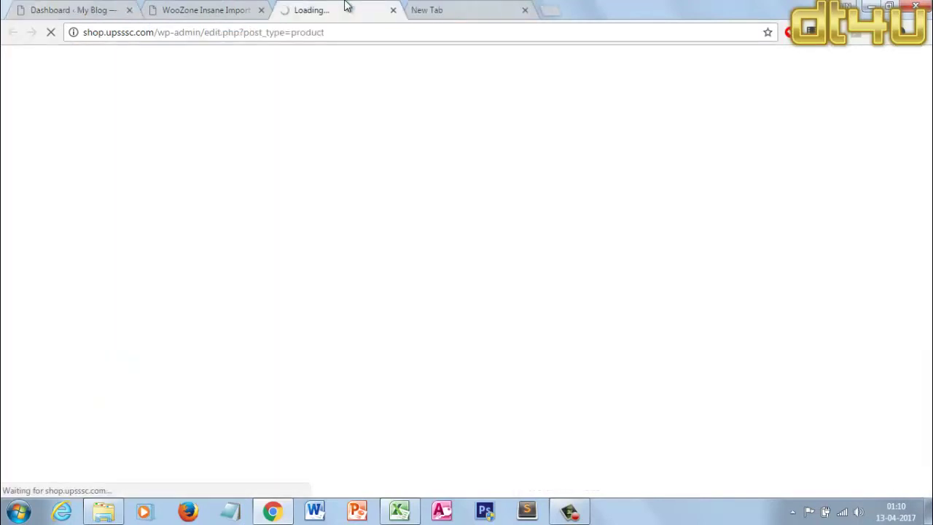
pyautogui.click(219, 9)
pyautogui.click(286, 9)
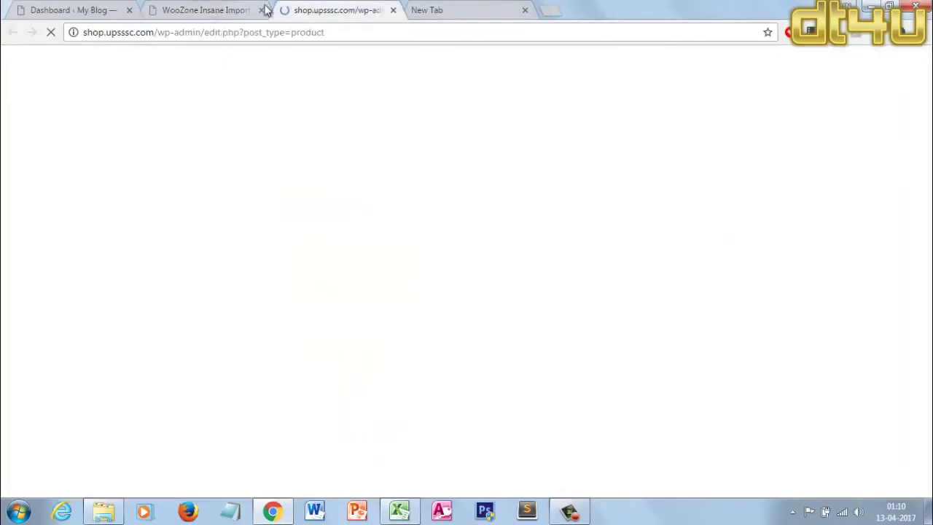
pyautogui.click(62, 7)
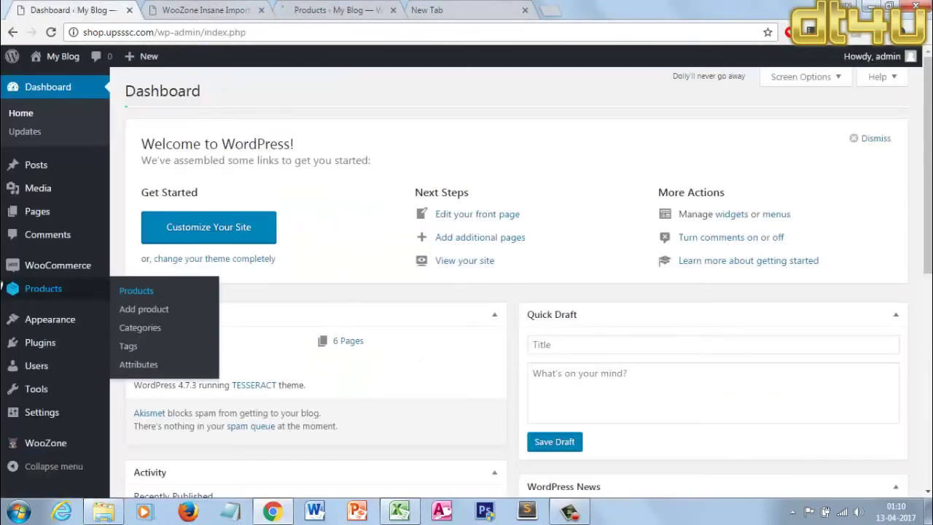
pyautogui.click(335, 8)
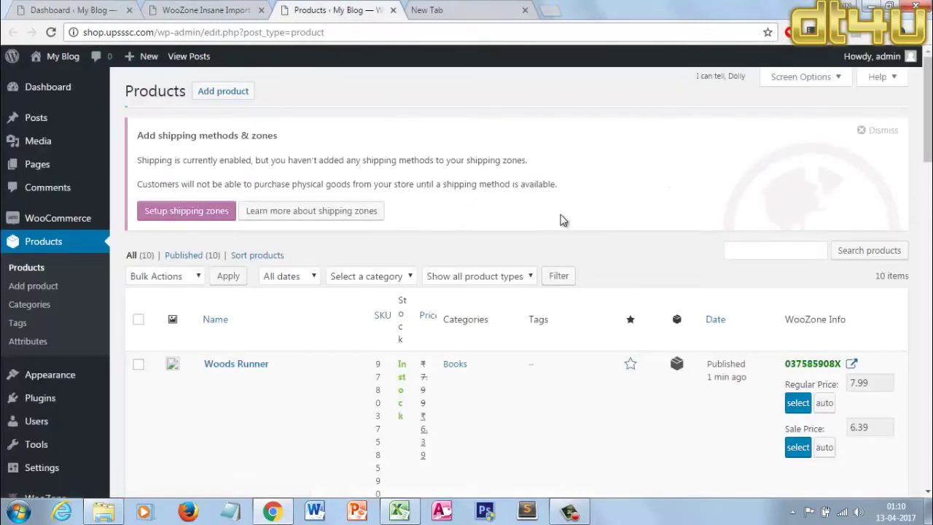
pyautogui.scroll(-10, 497, 255)
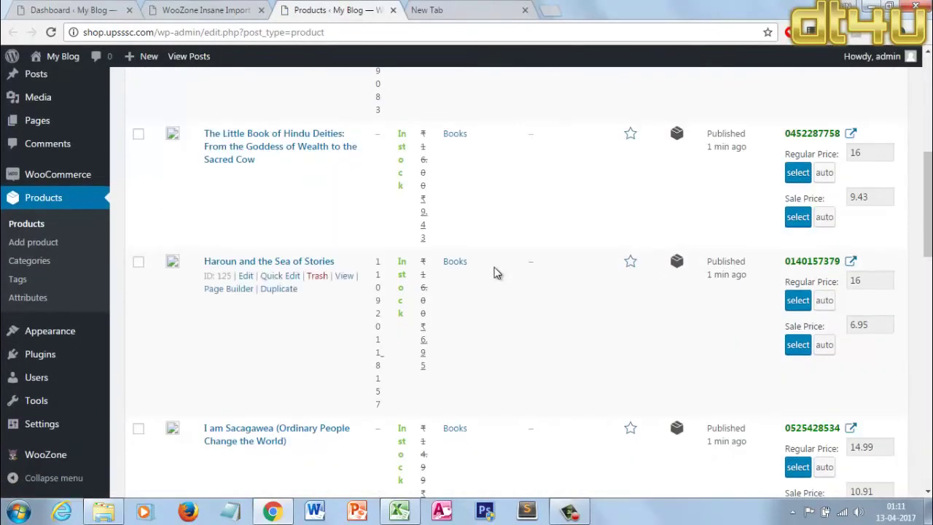
pyautogui.scroll(-8, 493, 273)
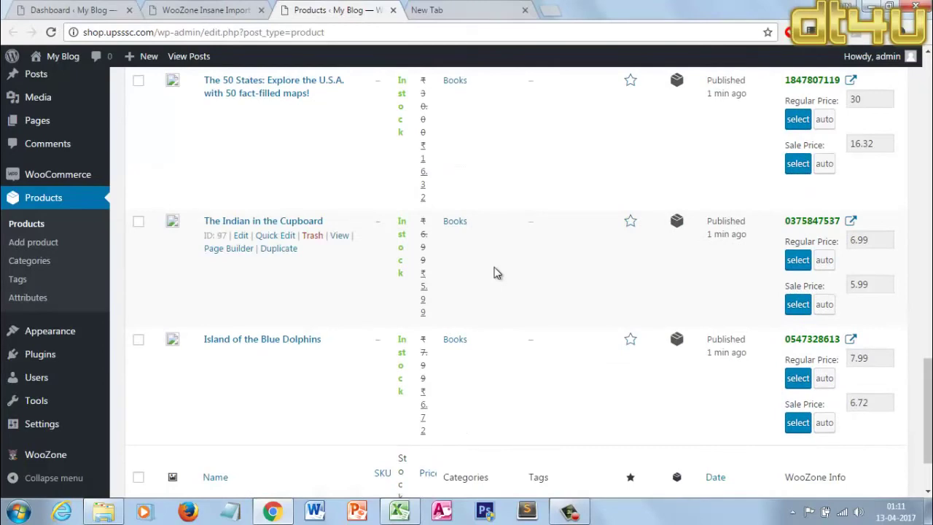
pyautogui.scroll(-2, 494, 272)
pyautogui.scroll(5, 493, 272)
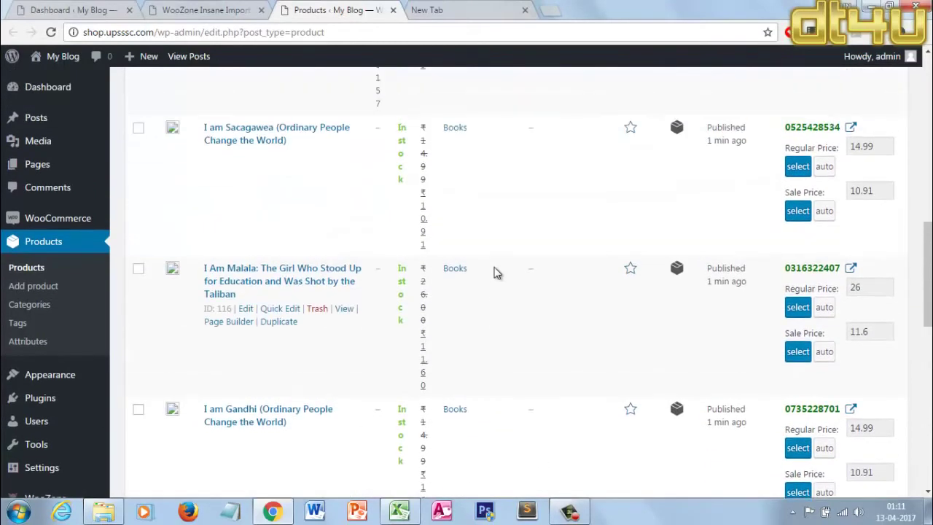
pyautogui.scroll(12, 494, 273)
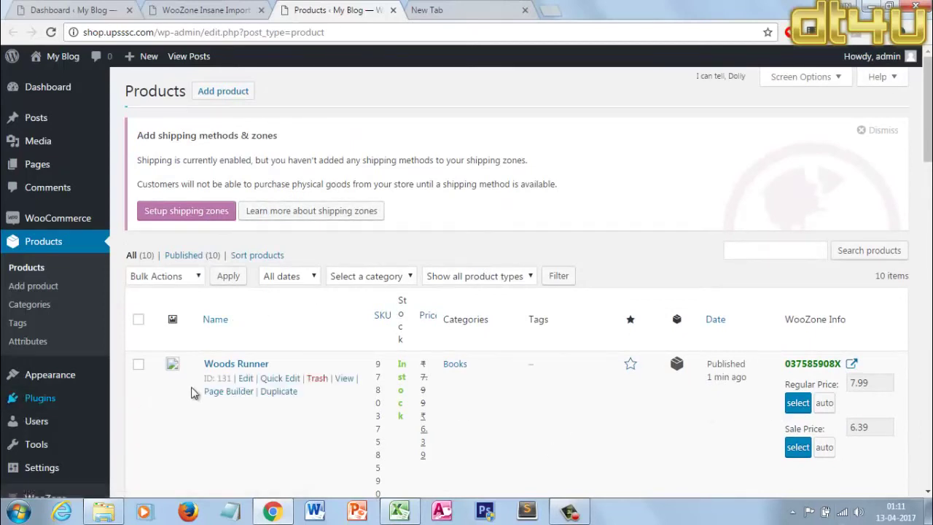
# Hide the Featured, Tags, Stock, SKU, Date and Type columns in the product list and apply the screen options.
pyautogui.click(798, 79)
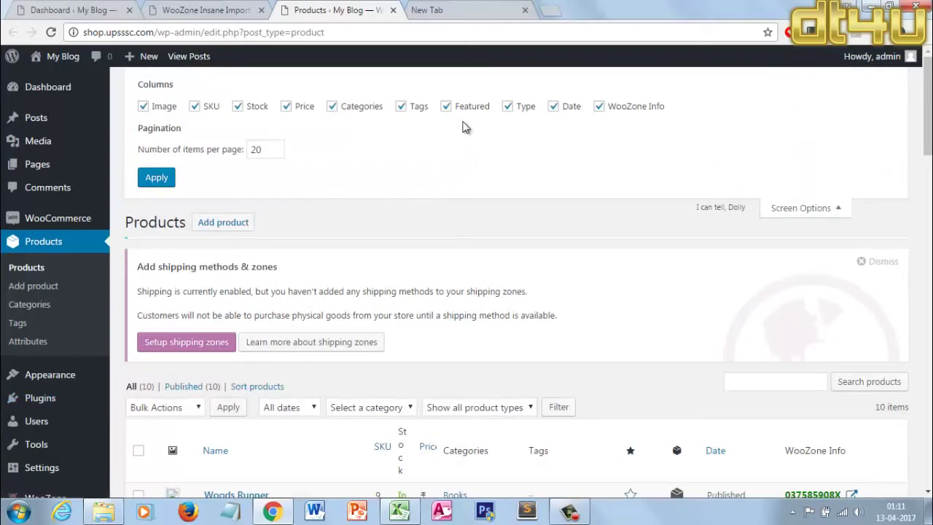
pyautogui.click(449, 108)
pyautogui.click(402, 109)
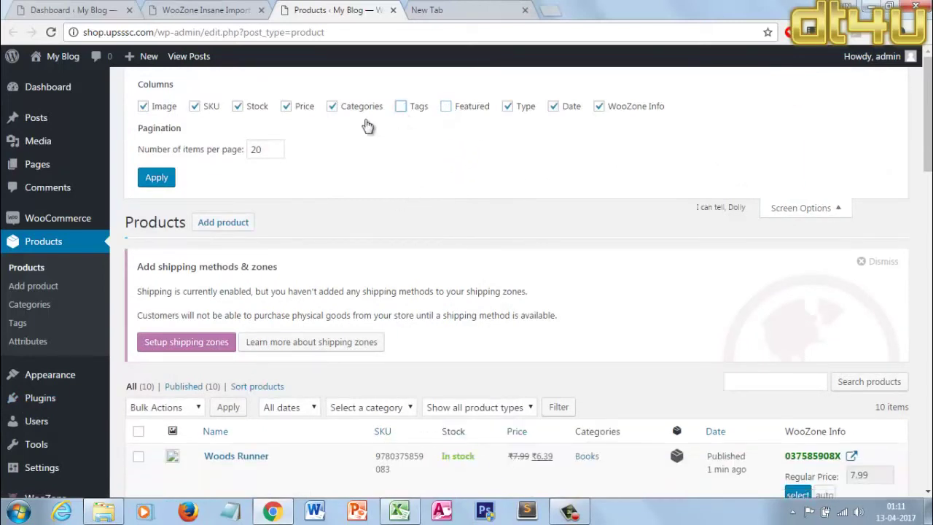
pyautogui.click(241, 109)
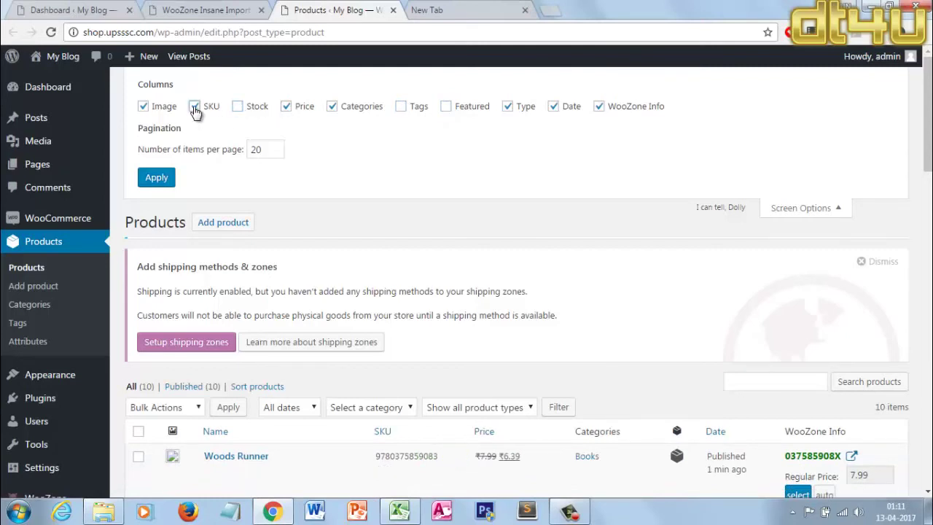
pyautogui.click(195, 106)
pyautogui.click(554, 107)
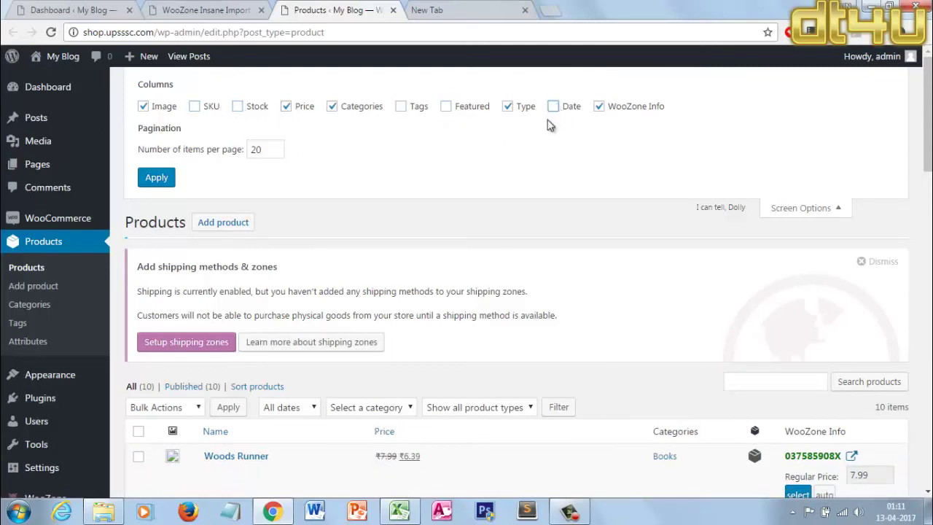
pyautogui.click(508, 107)
pyautogui.scroll(-5, 656, 255)
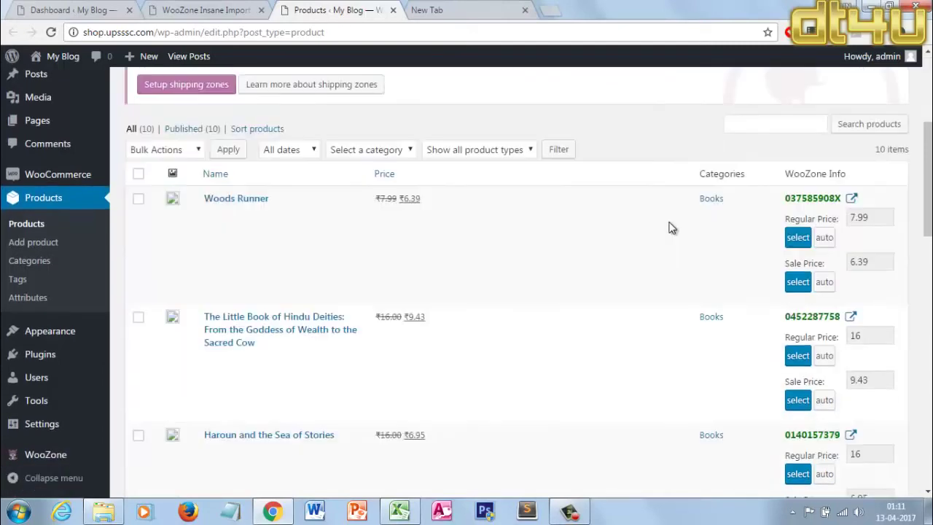
pyautogui.scroll(3, 632, 296)
pyautogui.scroll(2, 616, 179)
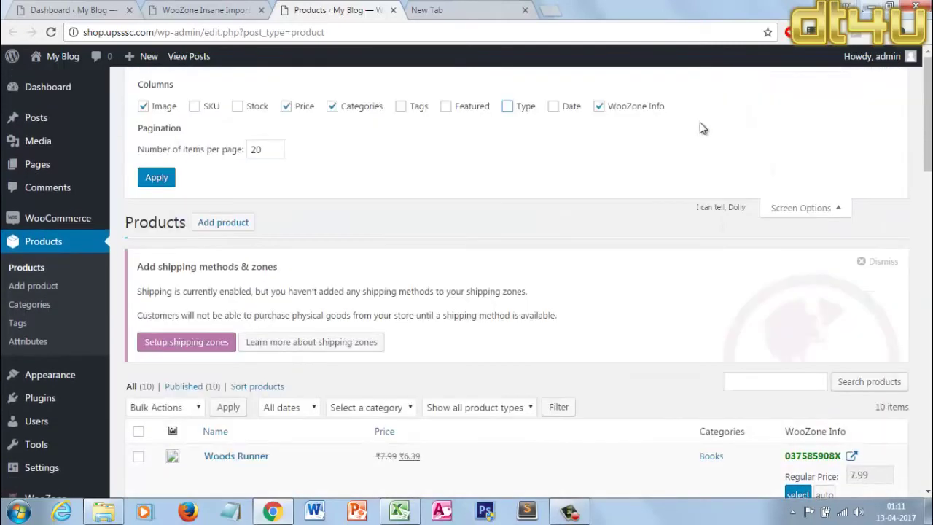
pyautogui.click(156, 178)
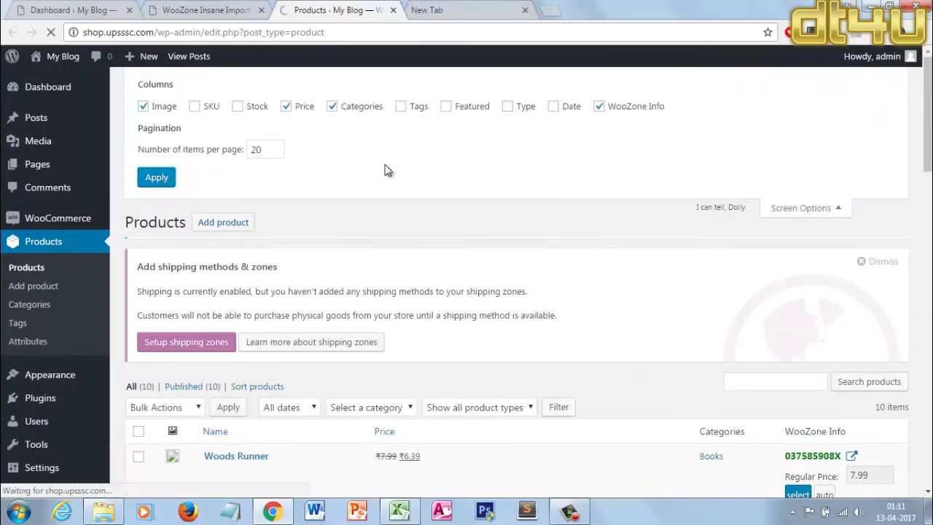
# Examine the site address and the imported books' names, prices and categories in the product list.
pyautogui.scroll(-1, 385, 226)
pyautogui.scroll(-4, 383, 248)
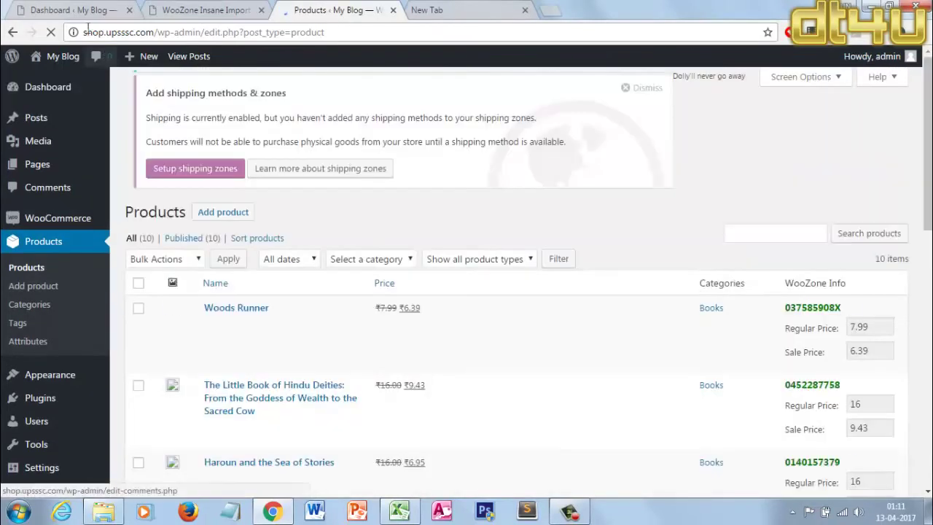
pyautogui.moveTo(84, 32); pyautogui.dragTo(144, 34)
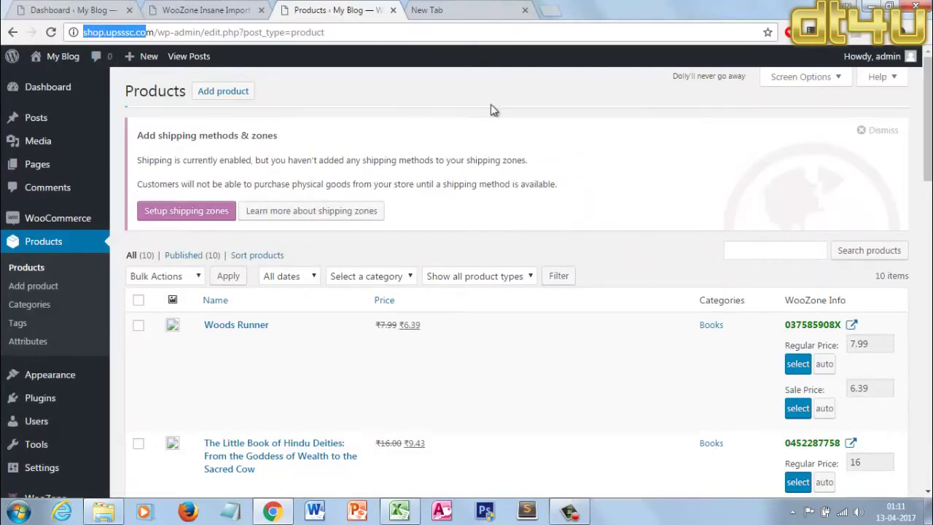
pyautogui.click(470, 105)
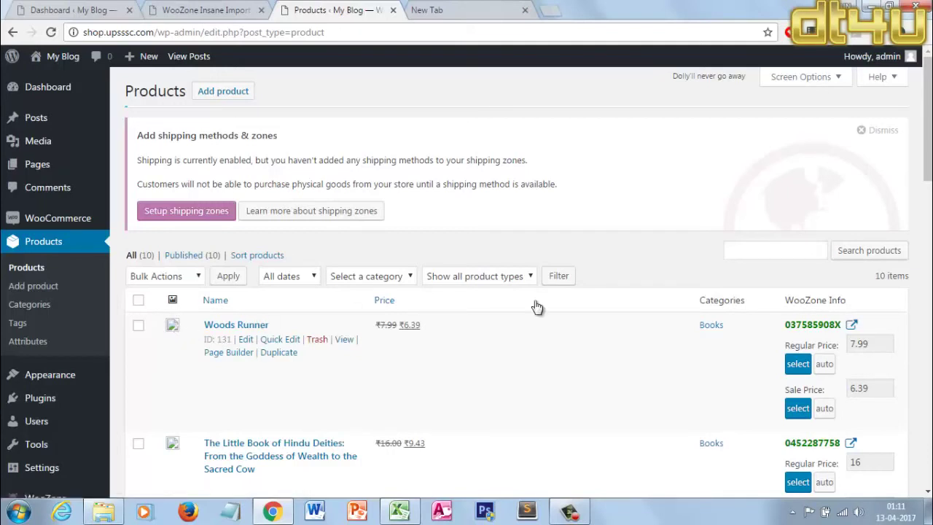
pyautogui.scroll(-5, 573, 329)
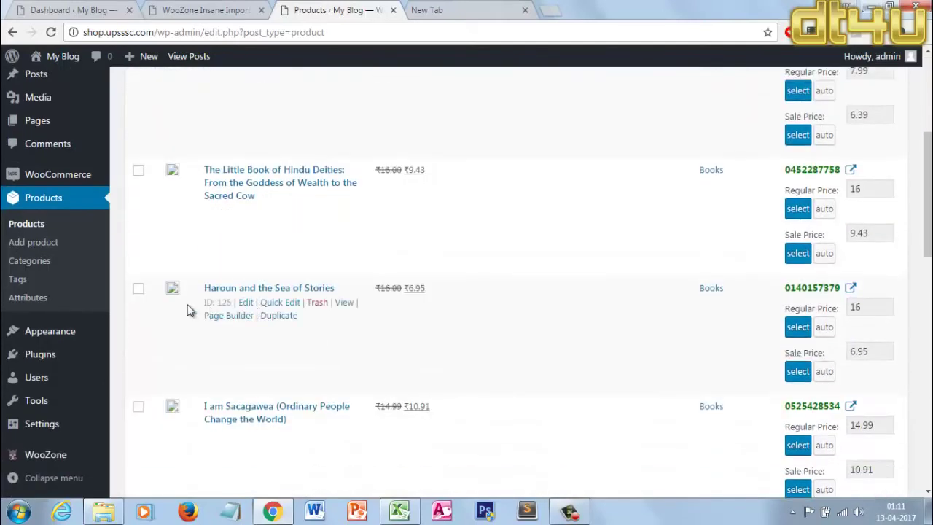
pyautogui.scroll(-5, 246, 264)
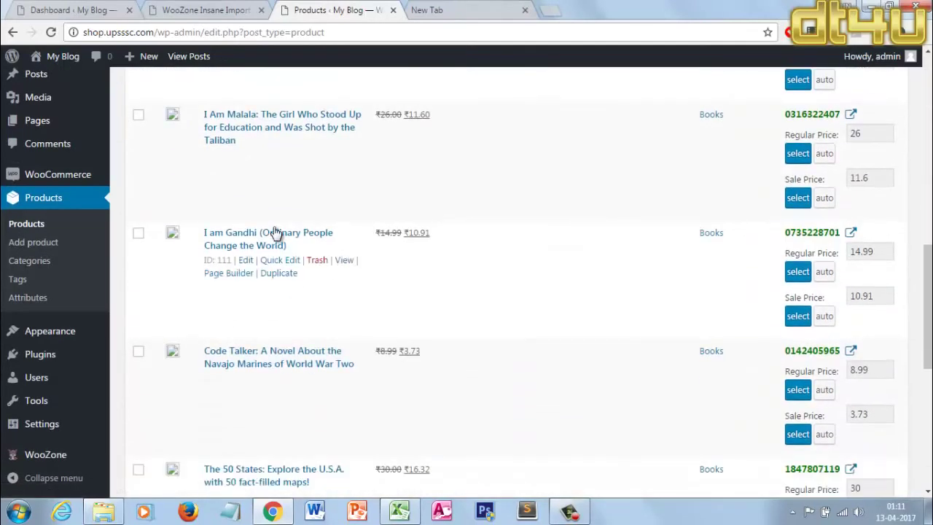
pyautogui.scroll(-5, 273, 233)
pyautogui.scroll(10, 259, 332)
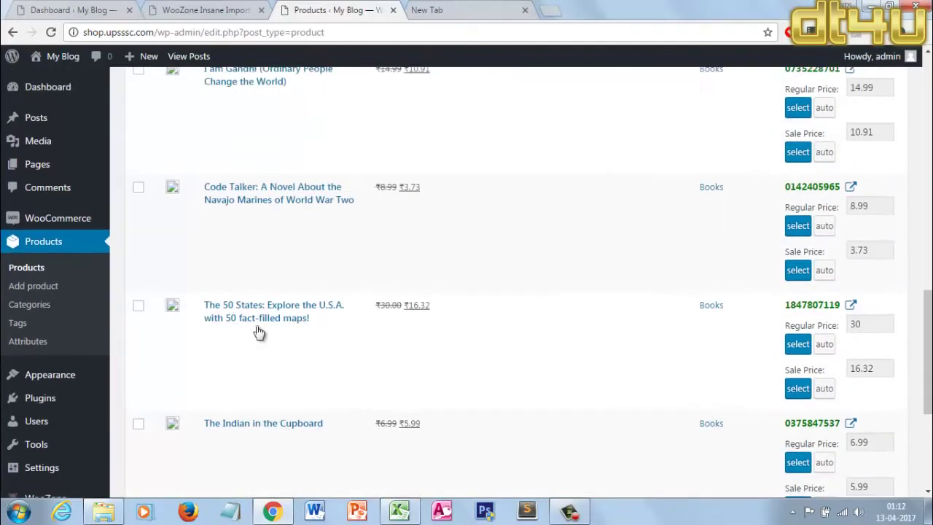
pyautogui.scroll(5, 256, 326)
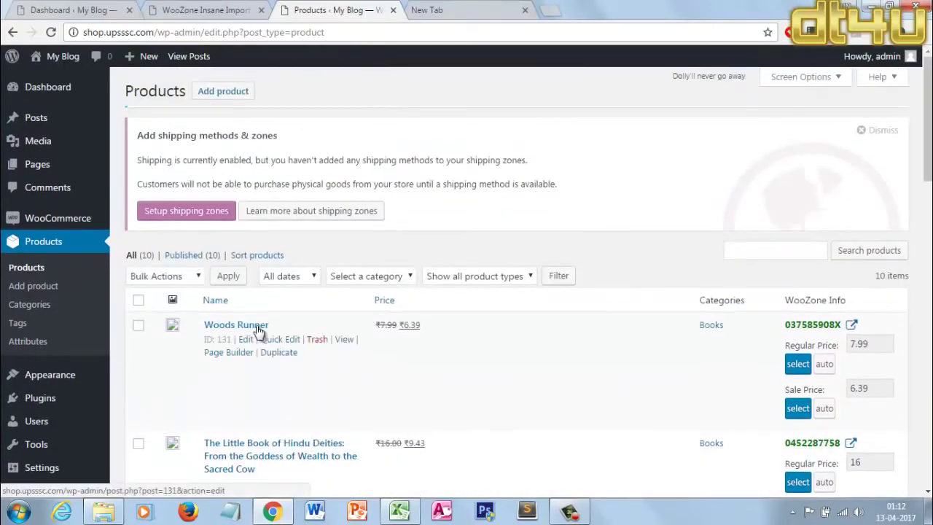
# View the Woods Runner product page in a new browser tab and highlight its slug in the address.
pyautogui.rightClick(338, 340)
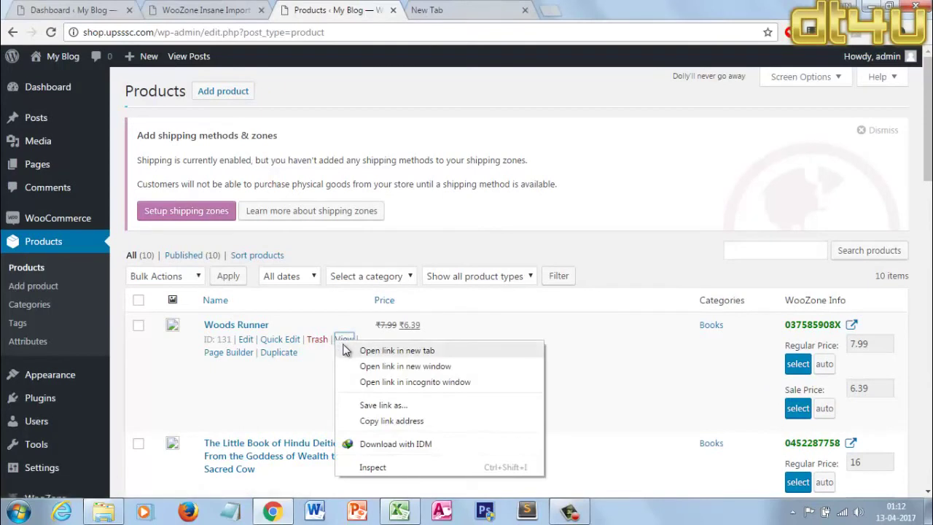
pyautogui.click(397, 350)
pyautogui.click(465, 10)
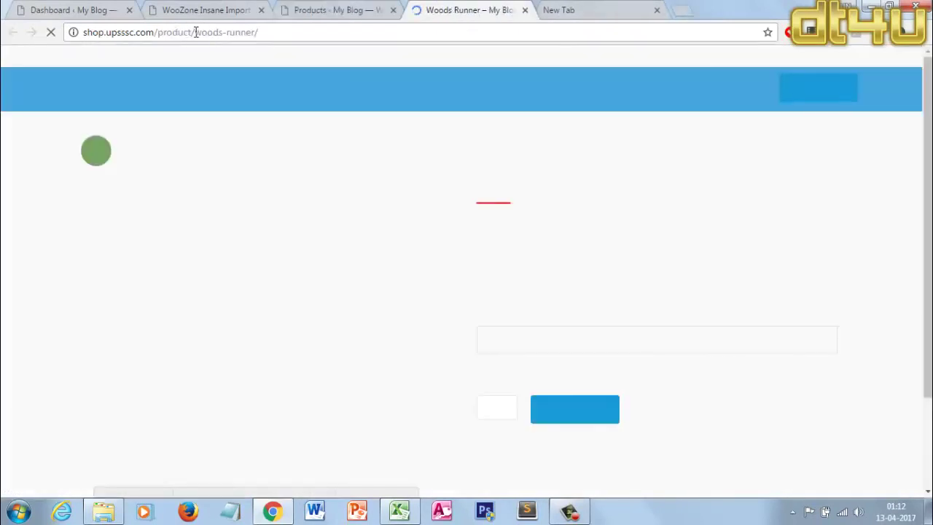
pyautogui.moveTo(196, 32); pyautogui.dragTo(275, 35)
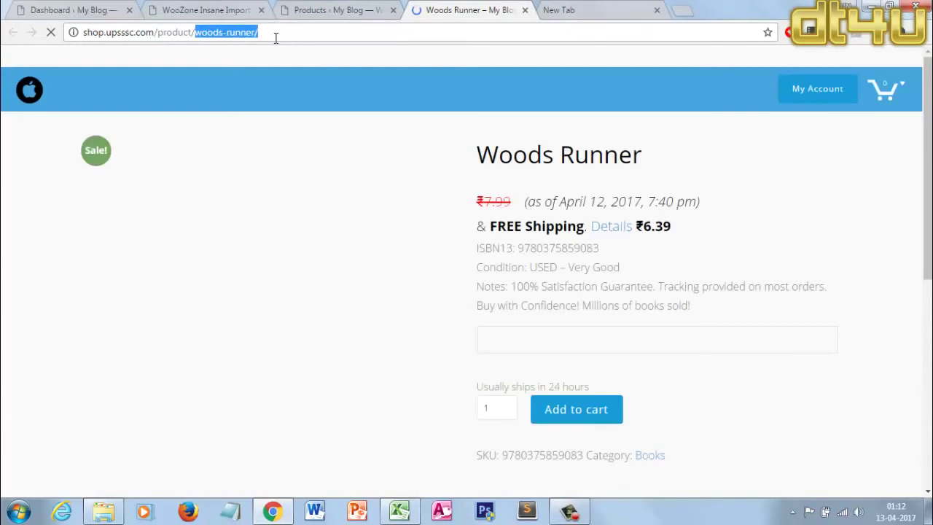
# Examine the Woods Runner product page, including its full-size cover, description, frequently bought together items and related products.
pyautogui.click(353, 166)
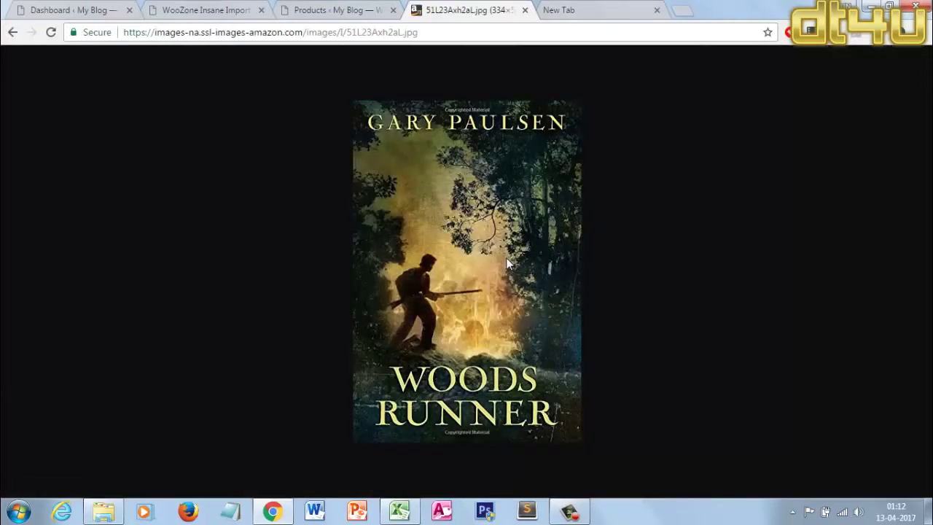
pyautogui.click(14, 32)
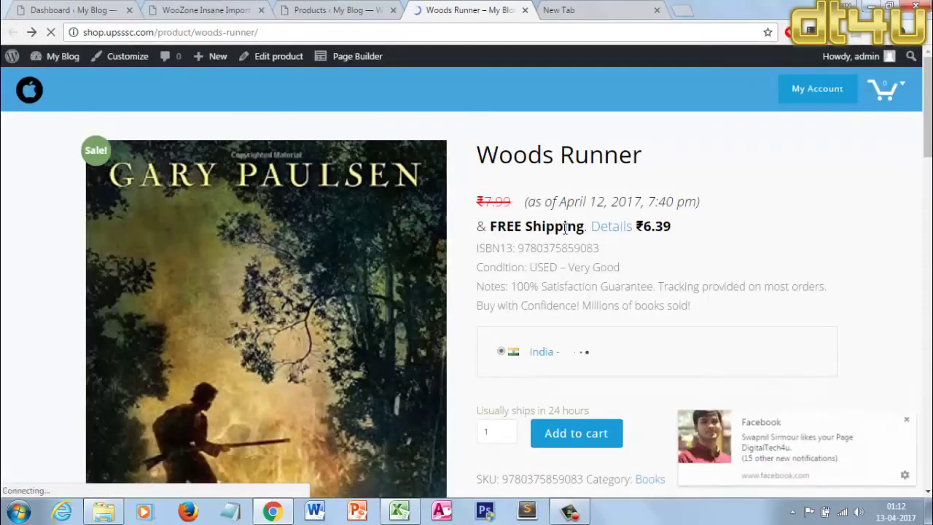
pyautogui.scroll(-8, 563, 228)
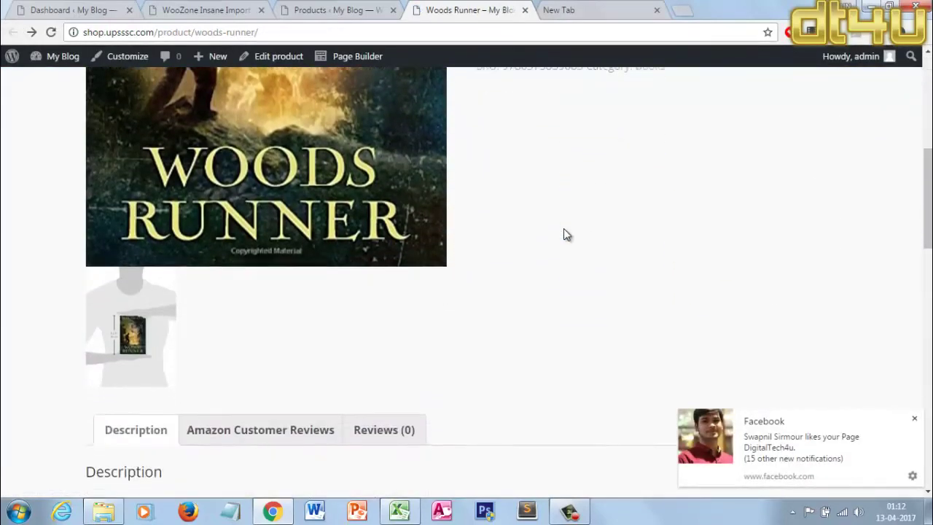
pyautogui.scroll(1, 197, 231)
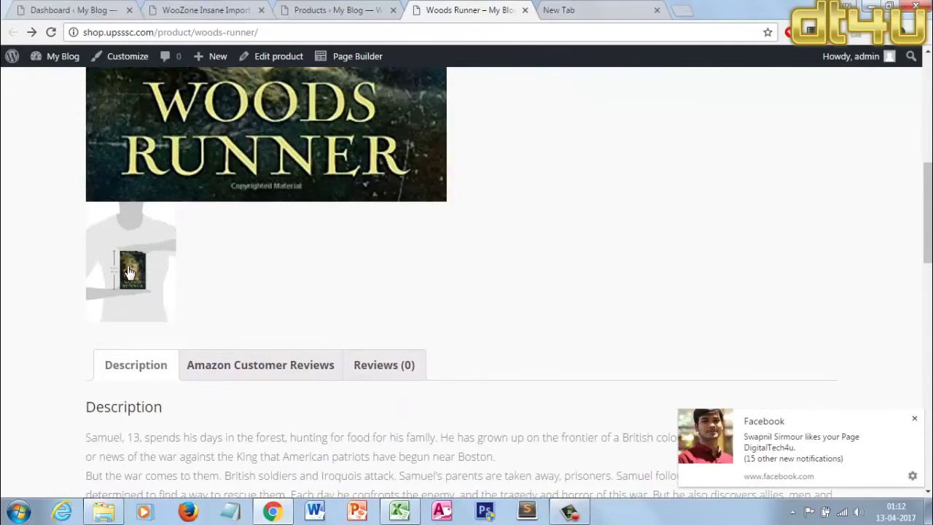
pyautogui.scroll(-5, 325, 337)
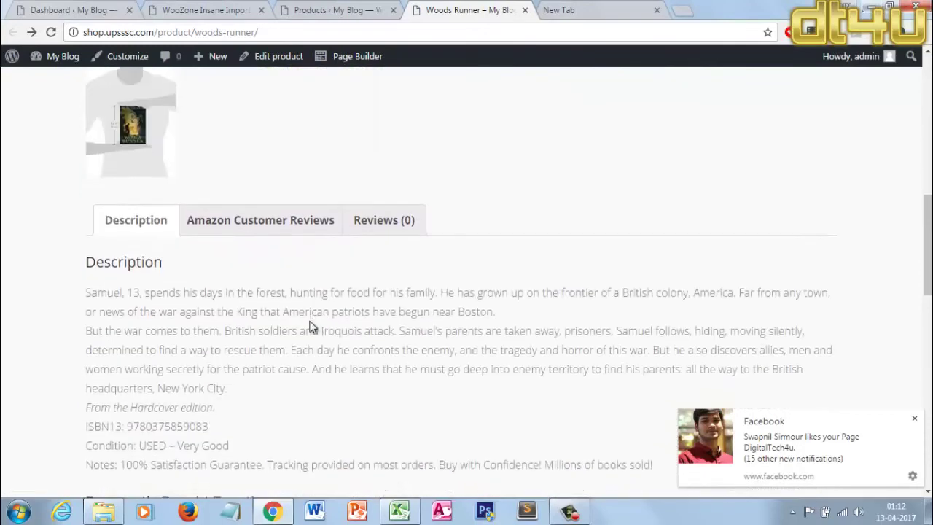
pyautogui.scroll(-1, 167, 365)
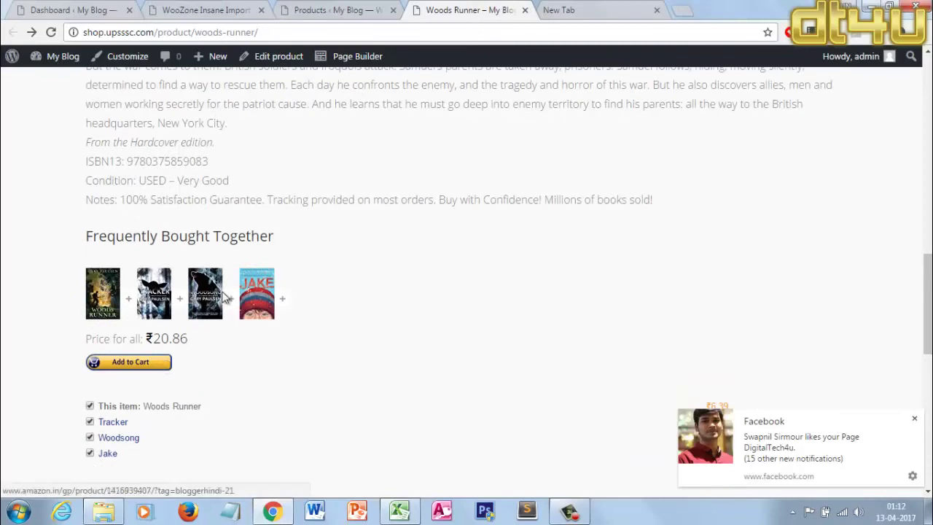
pyautogui.scroll(-7, 406, 326)
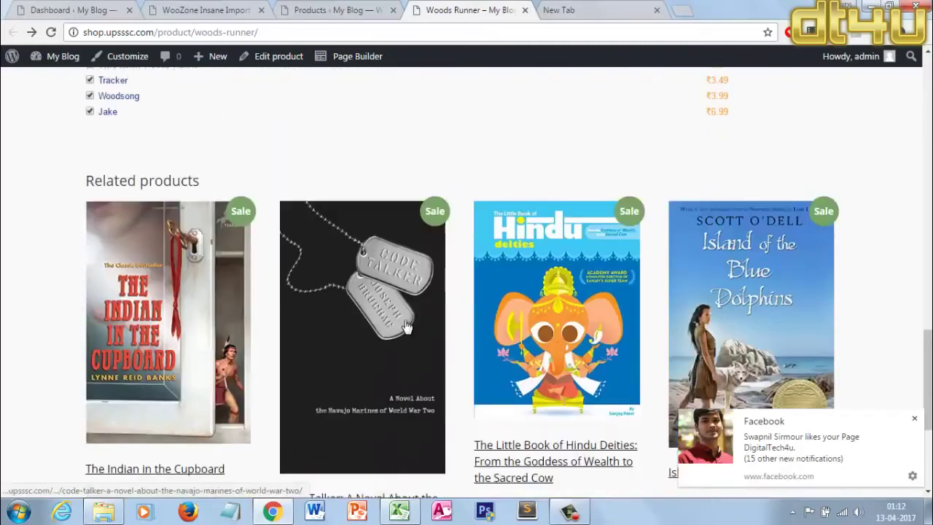
pyautogui.scroll(-2, 405, 324)
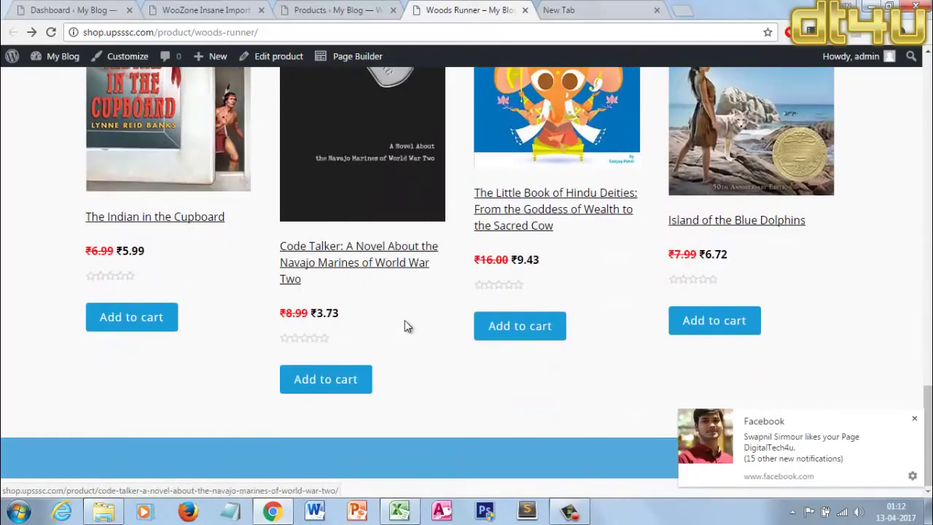
pyautogui.scroll(3, 405, 324)
pyautogui.scroll(10, 407, 326)
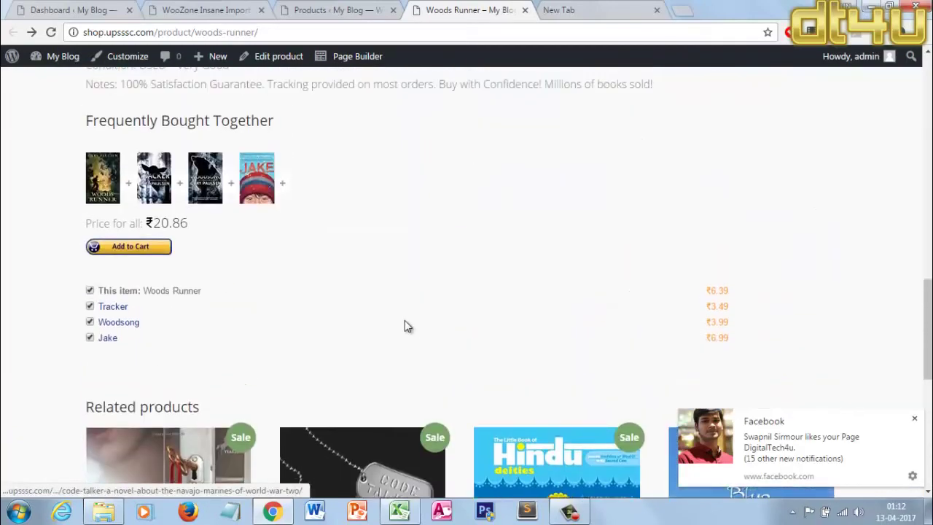
pyautogui.scroll(7, 406, 326)
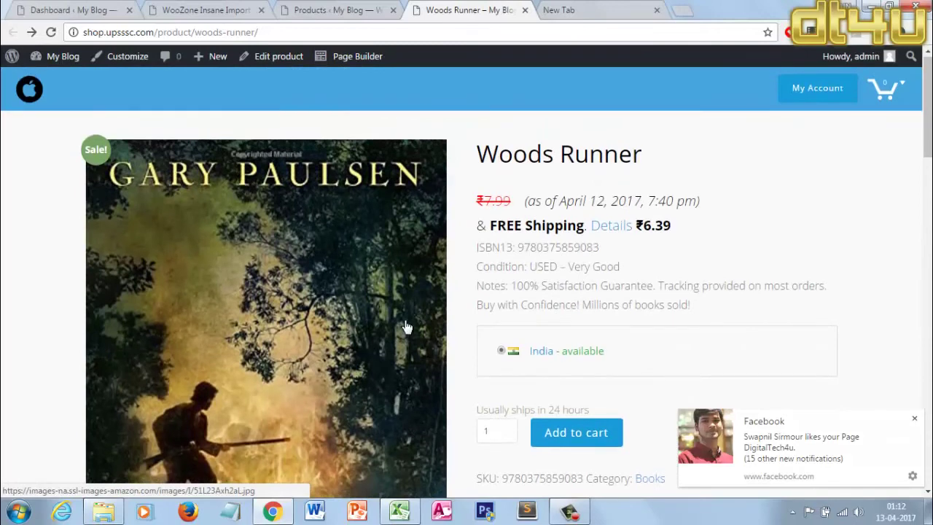
# Add Woods Runner to the cart and open the I am Gandhi book from the related products.
pyautogui.scroll(-1, 406, 327)
pyautogui.click(587, 379)
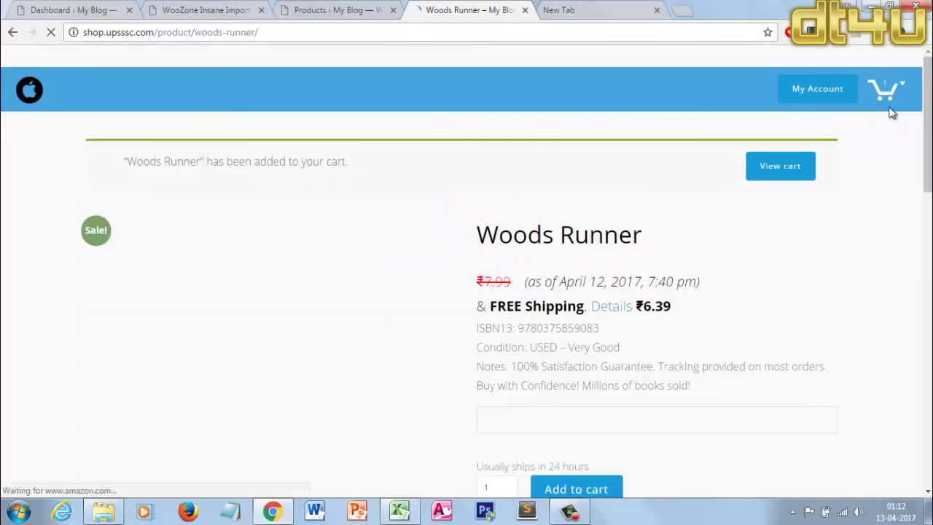
pyautogui.scroll(-2, 642, 312)
pyautogui.scroll(-14, 642, 312)
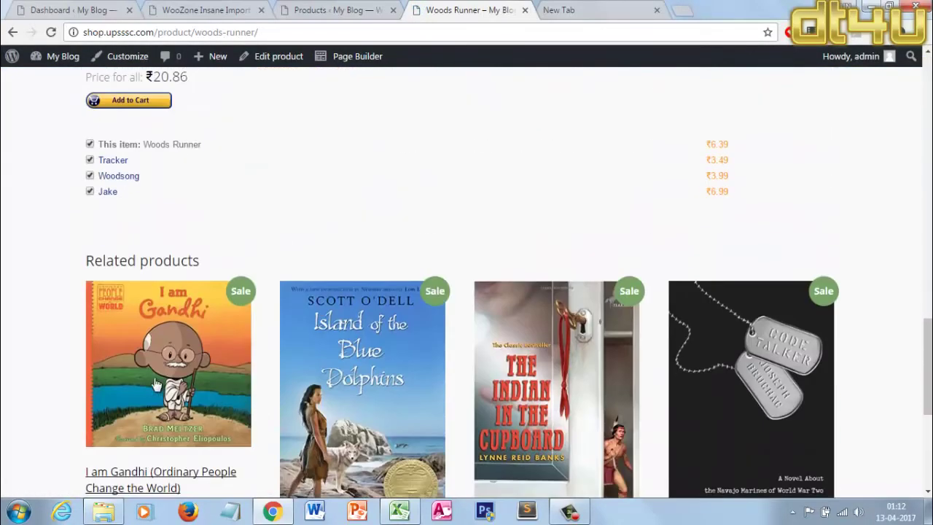
pyautogui.click(157, 379)
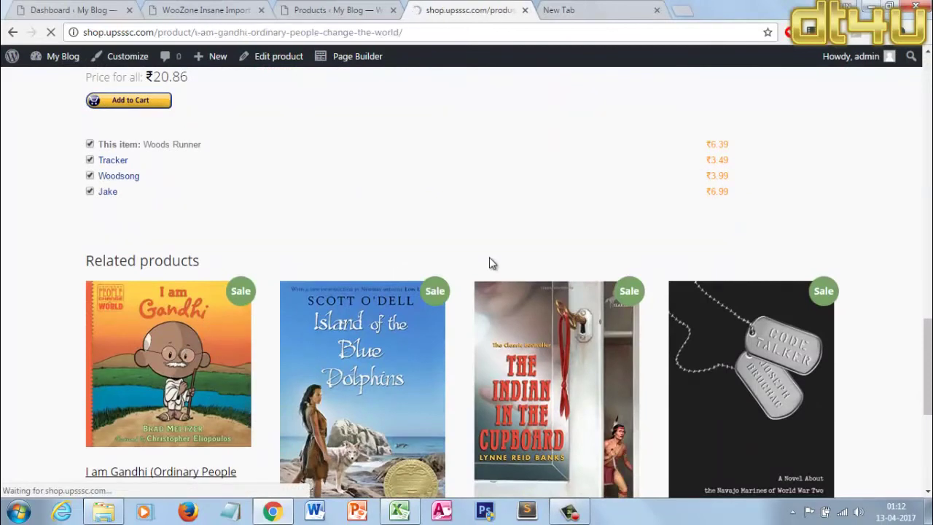
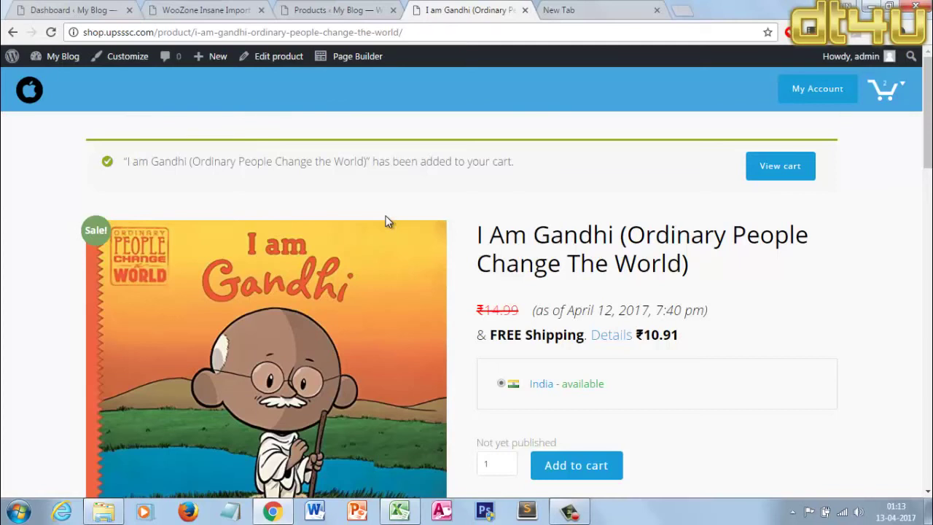
# Proceed from the shop cart to the Amazon checkout and highlight the associate tag in the address before closing that page.
pyautogui.click(886, 86)
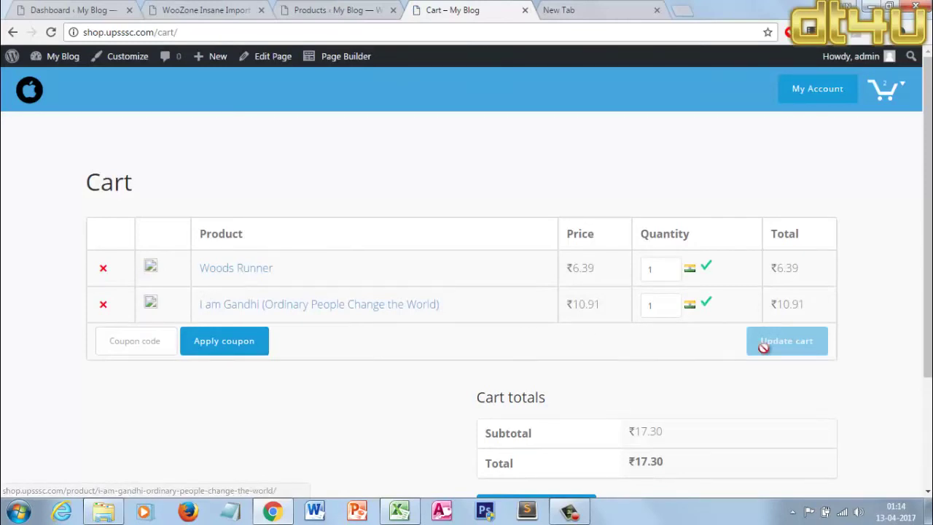
pyautogui.scroll(-3, 337, 355)
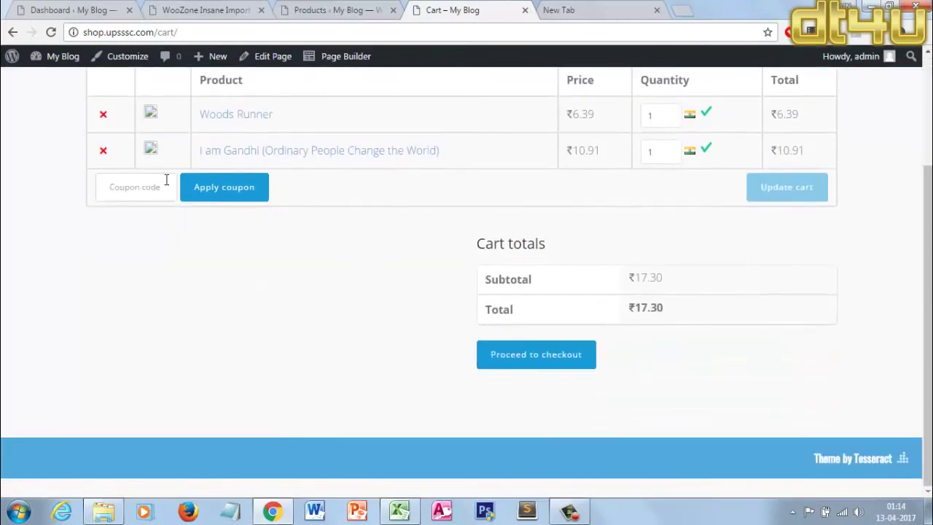
pyautogui.click(551, 365)
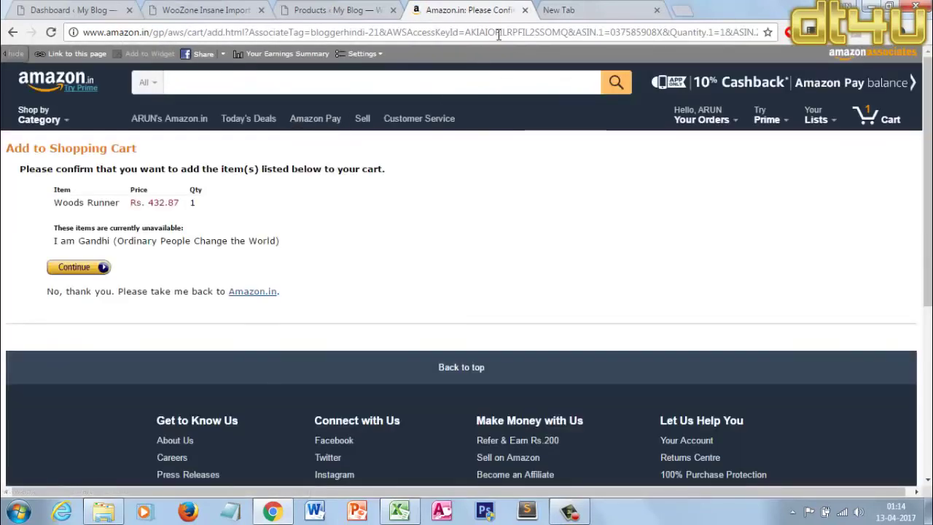
pyautogui.moveTo(310, 32); pyautogui.dragTo(386, 32)
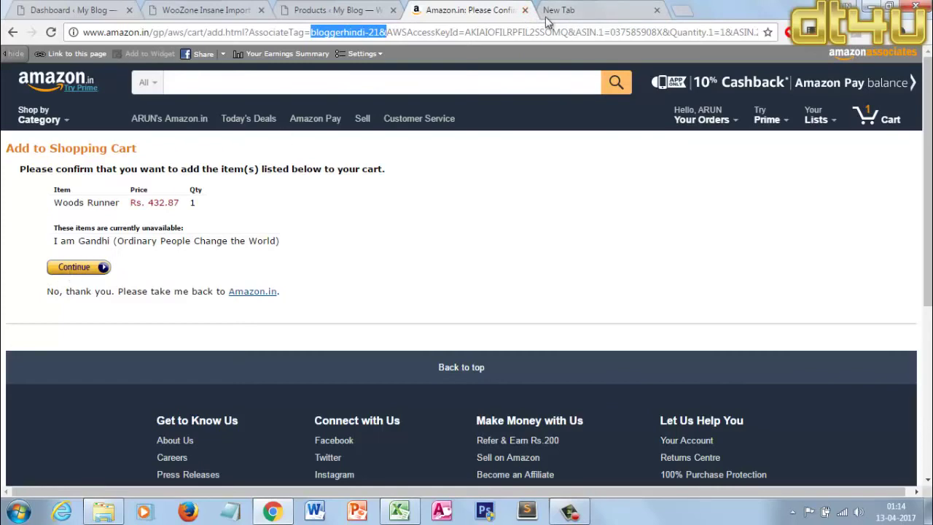
pyautogui.click(525, 10)
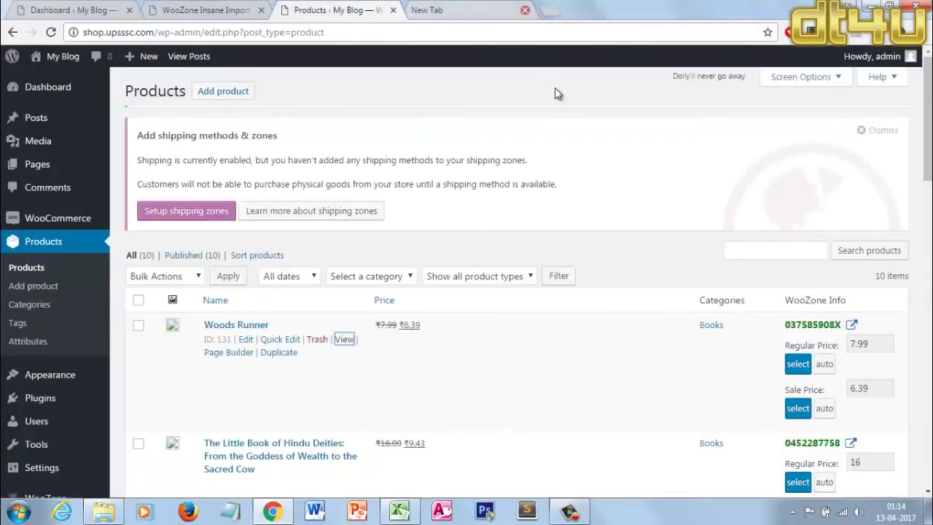
# Look through the imported books and their prices in the site's product list.
pyautogui.scroll(-4, 659, 359)
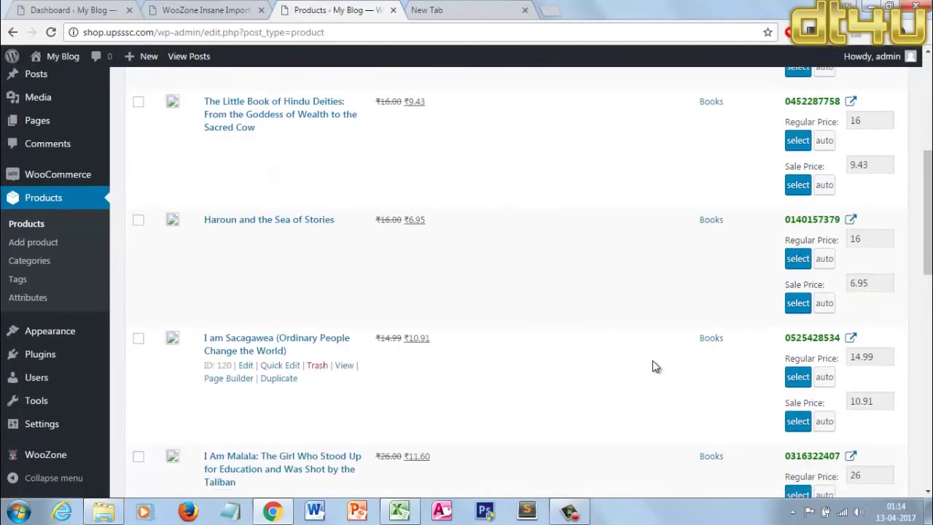
pyautogui.scroll(3, 652, 360)
pyautogui.scroll(1, 476, 413)
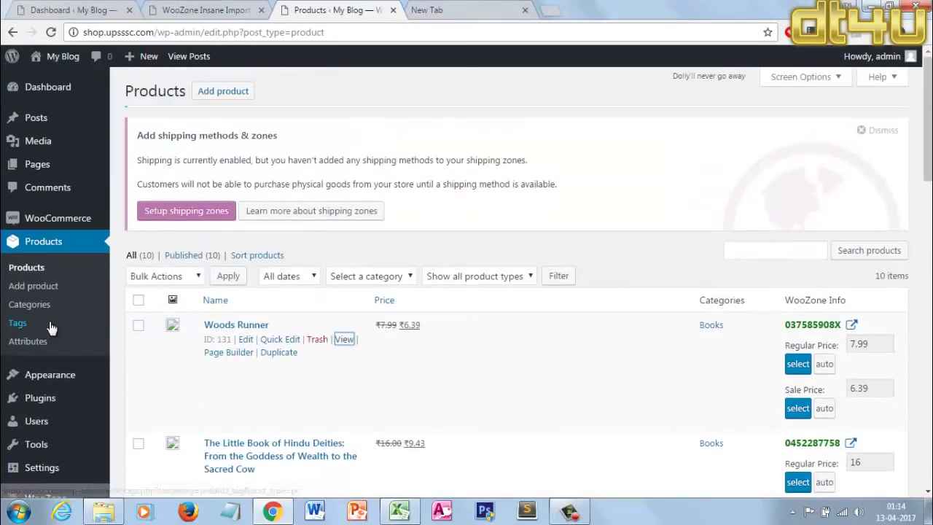
pyautogui.scroll(-10, 421, 350)
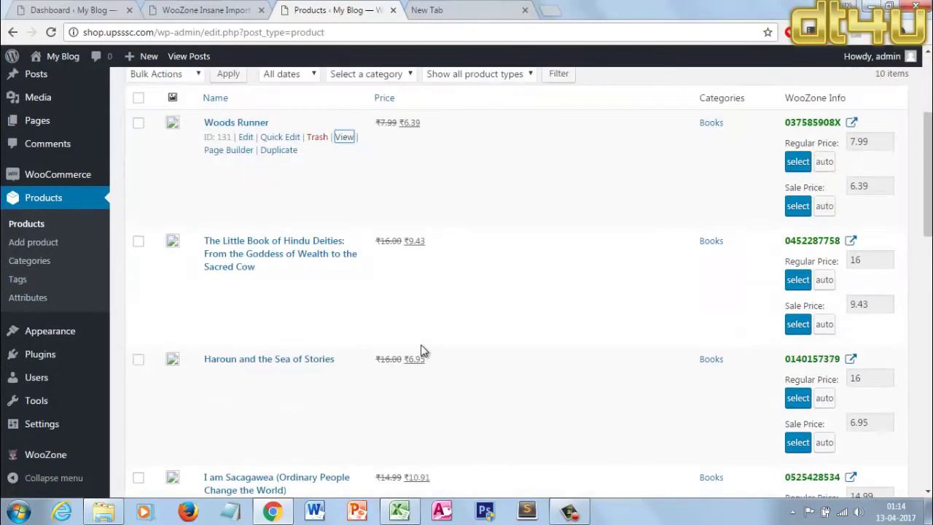
pyautogui.scroll(3, 426, 380)
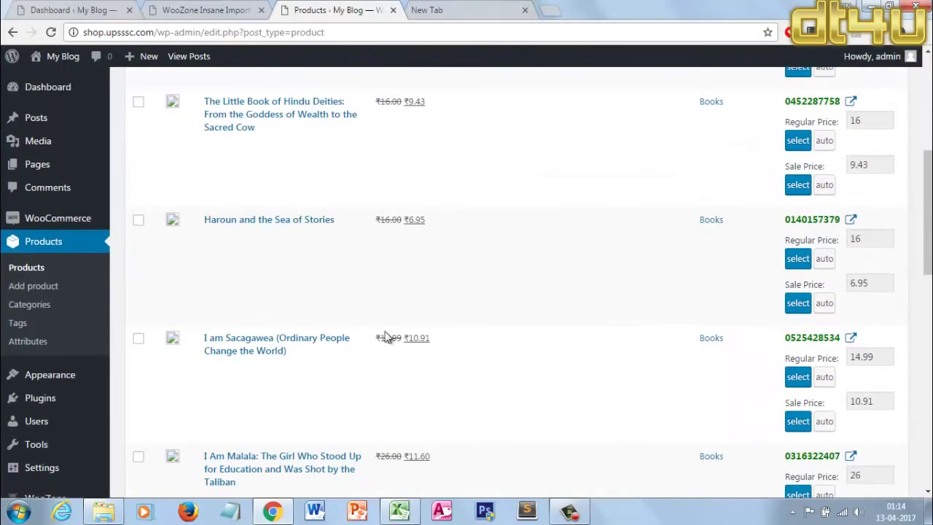
# Set the WooZone Insane Import product search to the keyword redmi note 4 in the Electronics category.
pyautogui.click(182, 9)
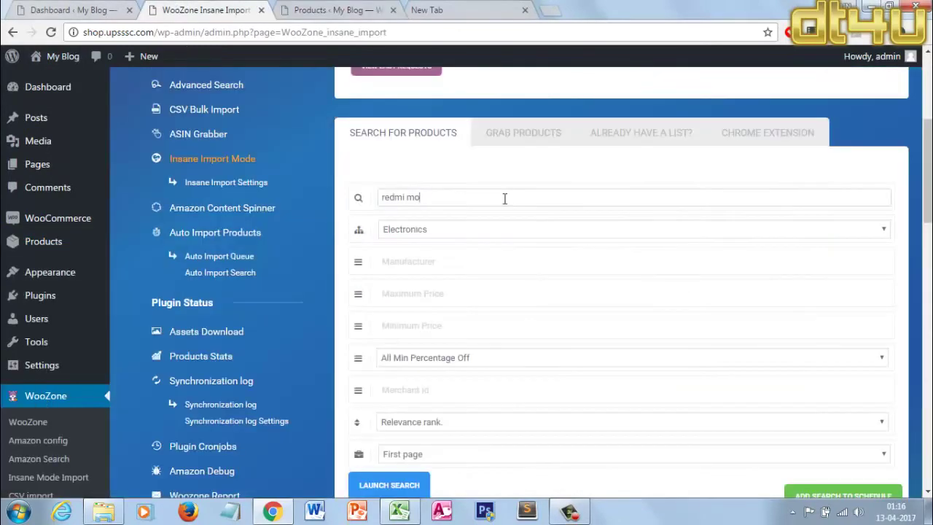
pyautogui.write('redmi')
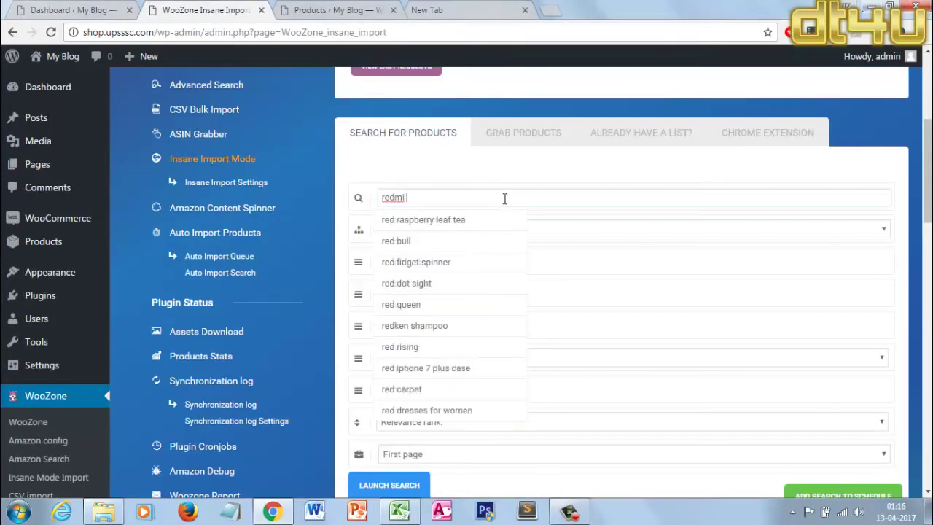
pyautogui.write(' note')
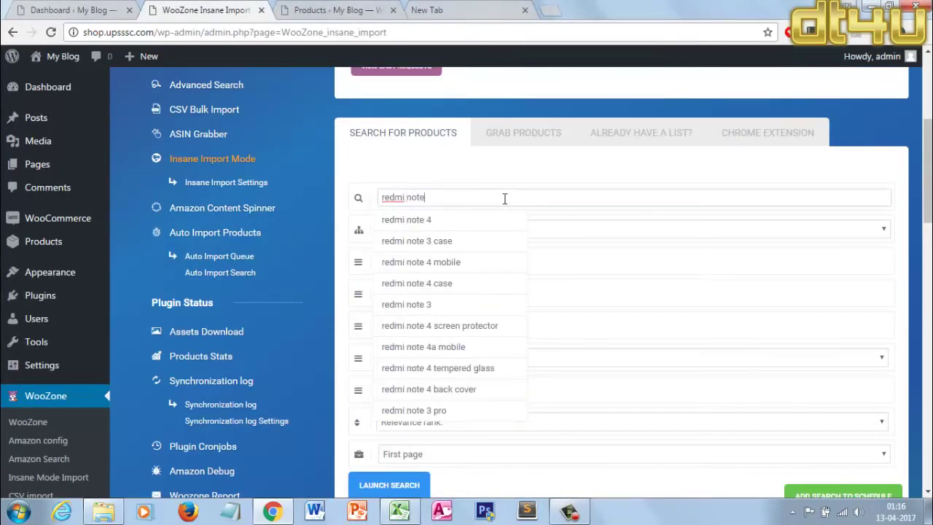
pyautogui.click(491, 224)
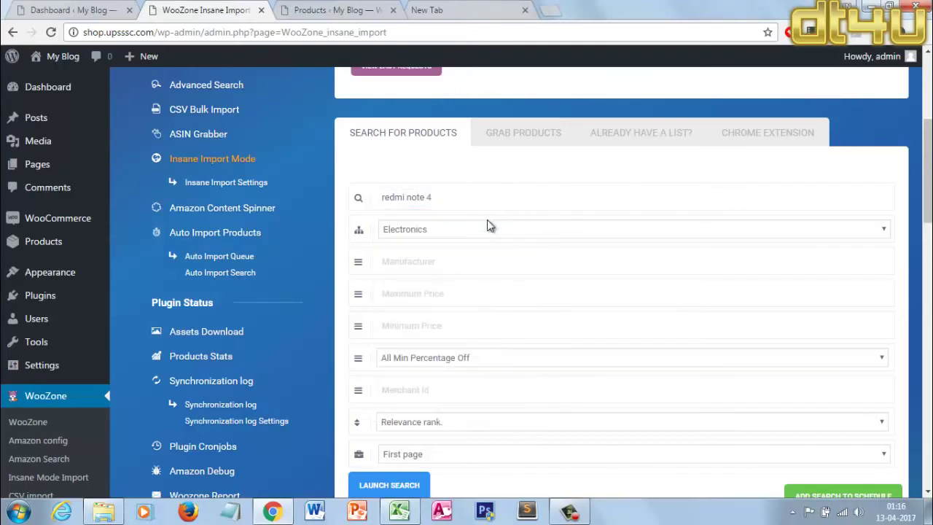
pyautogui.click(488, 231)
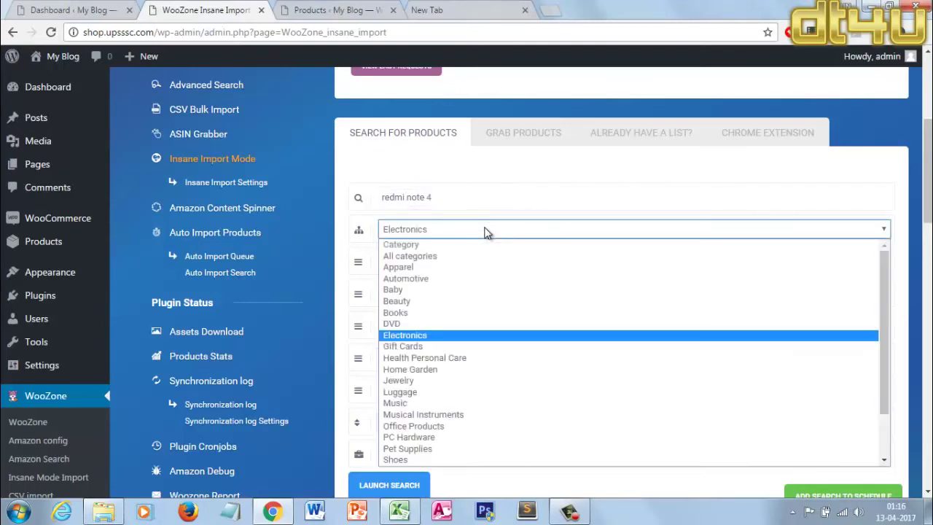
pyautogui.click(485, 341)
pyautogui.click(450, 298)
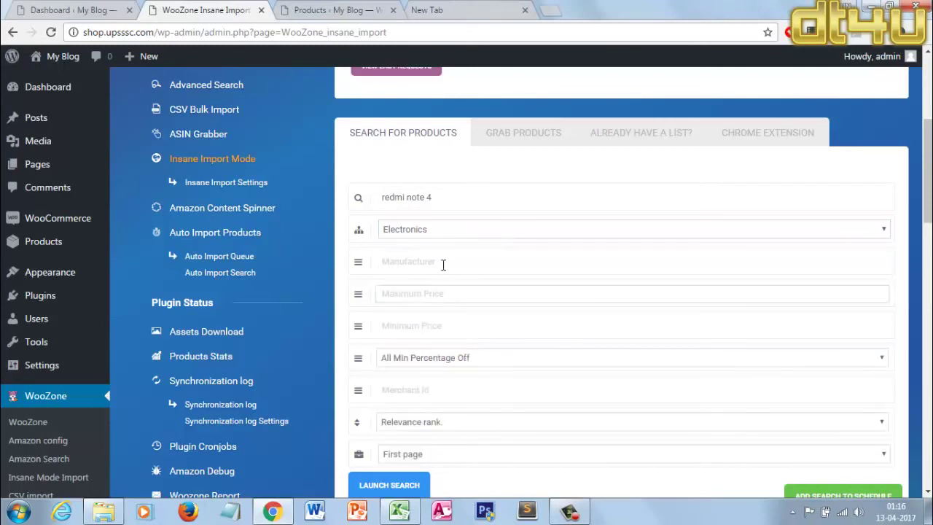
pyautogui.click(445, 232)
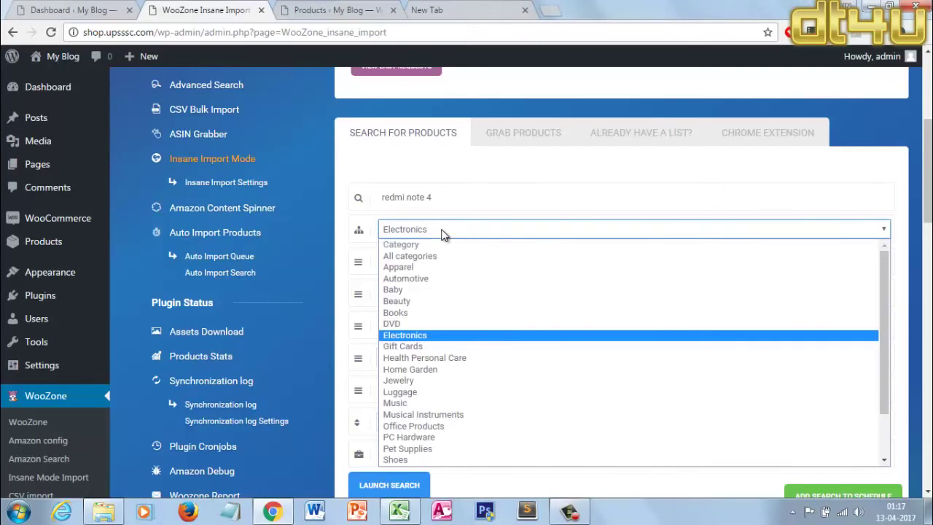
pyautogui.click(443, 232)
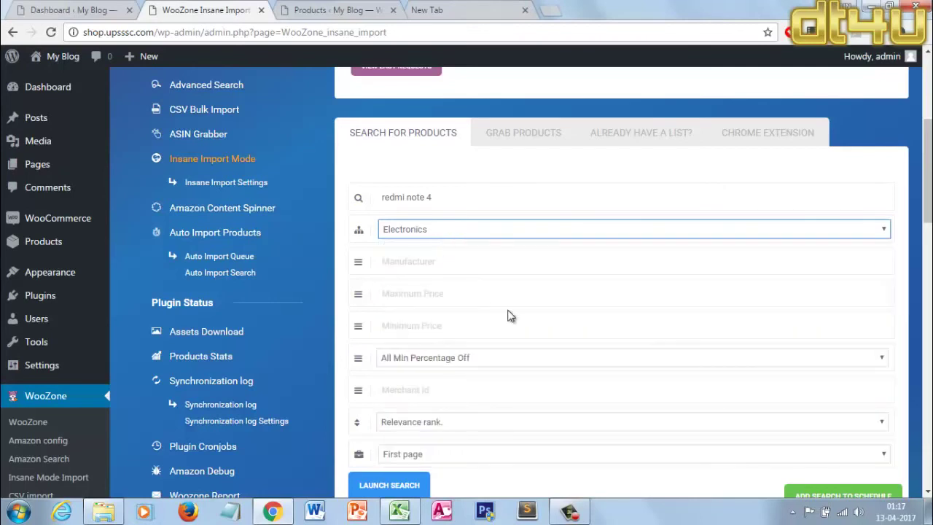
# Sort the redmi note 4 search by Best selling, keep it to the first page and launch it.
pyautogui.scroll(-1, 546, 309)
pyautogui.click(443, 355)
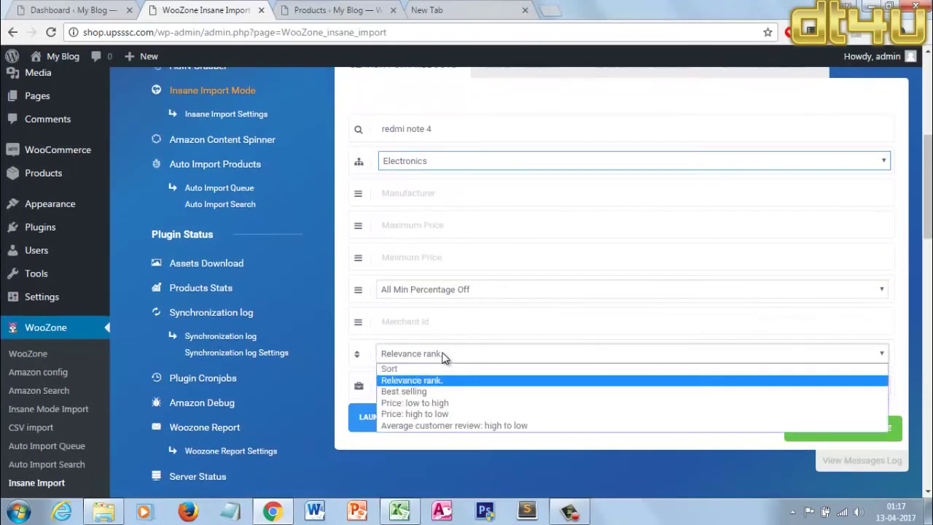
pyautogui.click(454, 402)
pyautogui.click(442, 355)
pyautogui.click(442, 387)
pyautogui.click(441, 391)
pyautogui.click(441, 389)
pyautogui.scroll(-4, 433, 308)
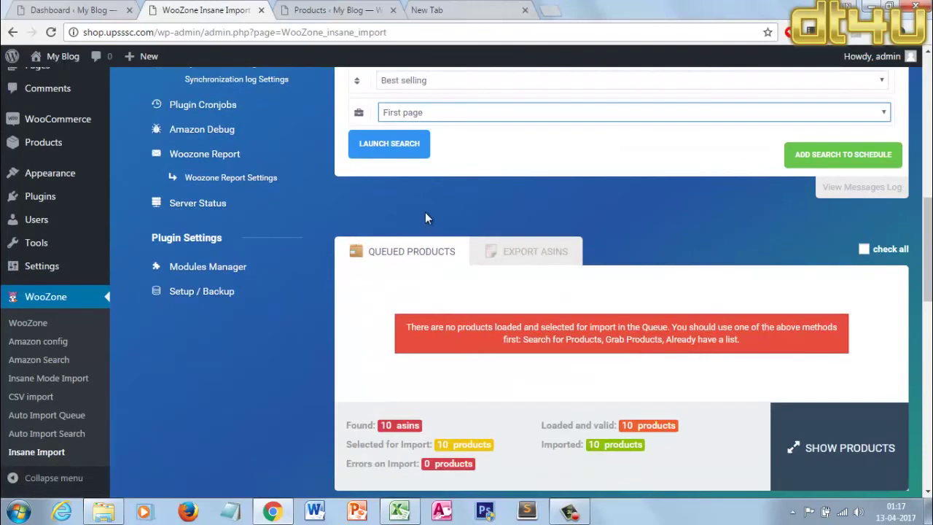
pyautogui.click(385, 147)
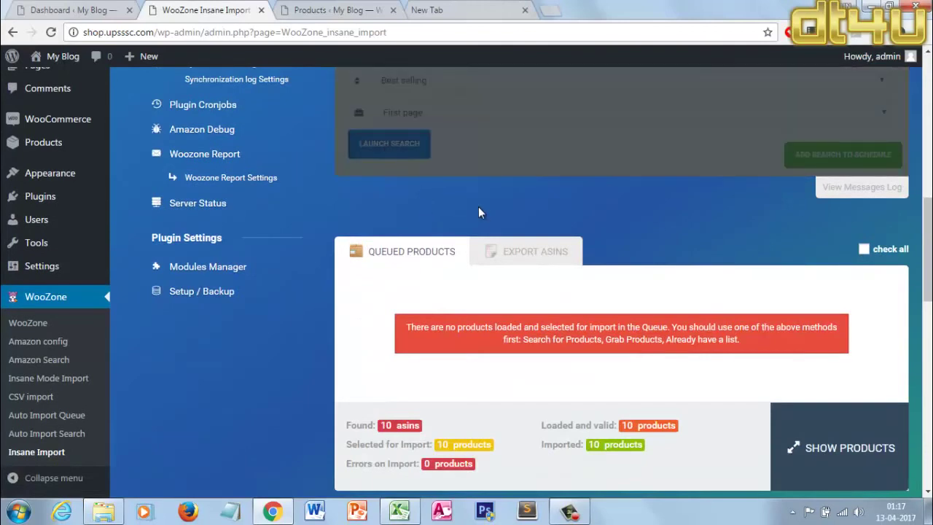
pyautogui.scroll(5, 478, 212)
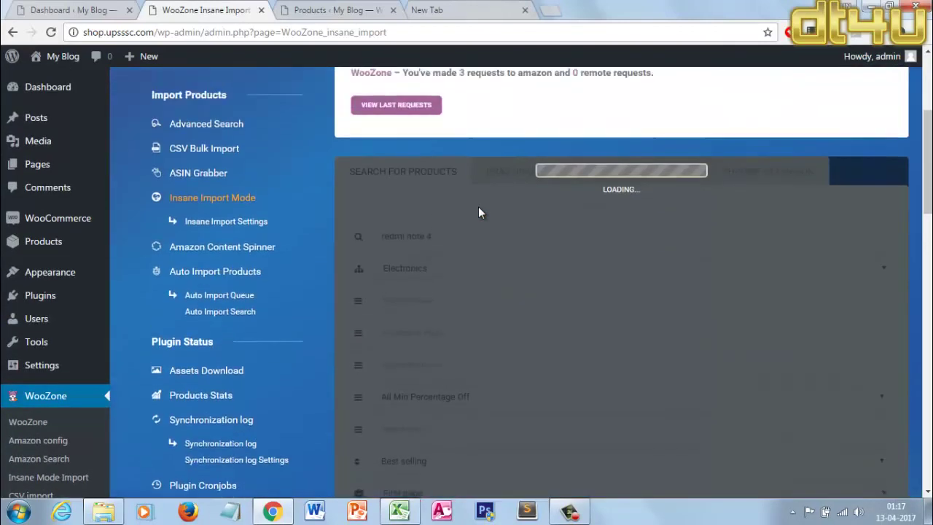
# Check the queued redmi note 4 products against the search settings and the import fine-tuning options.
pyautogui.scroll(1, 479, 212)
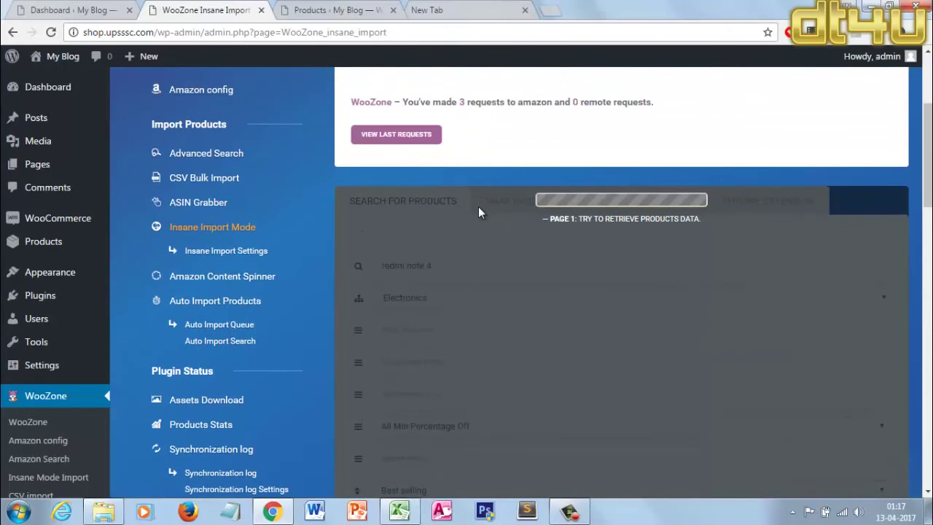
pyautogui.scroll(-1, 478, 212)
pyautogui.scroll(-5, 481, 213)
pyautogui.scroll(-1, 475, 239)
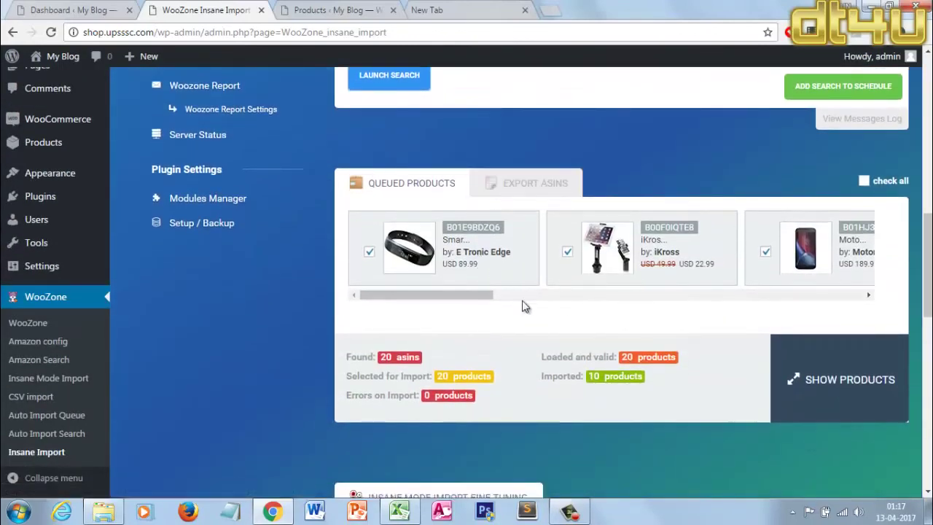
pyautogui.moveTo(474, 299); pyautogui.dragTo(411, 309)
pyautogui.scroll(2, 532, 181)
pyautogui.scroll(4, 532, 181)
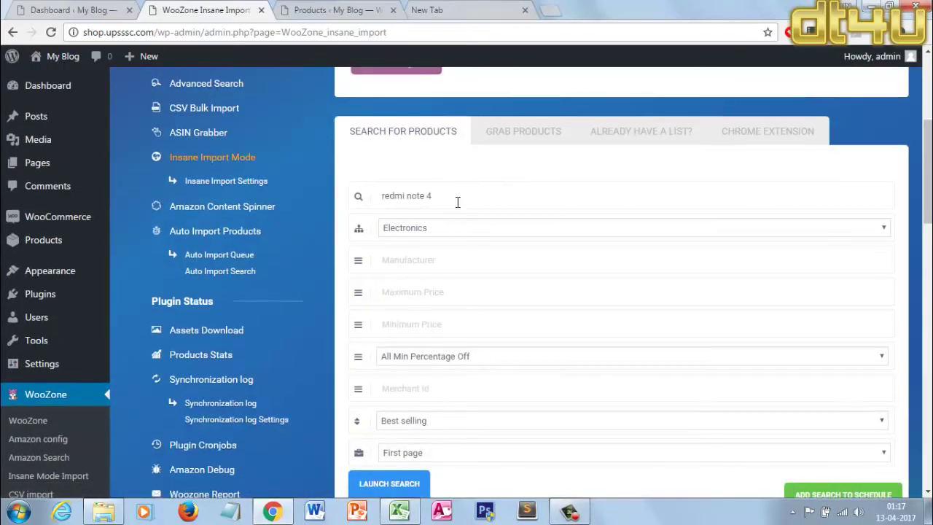
pyautogui.scroll(-10, 467, 212)
pyautogui.scroll(-2, 469, 215)
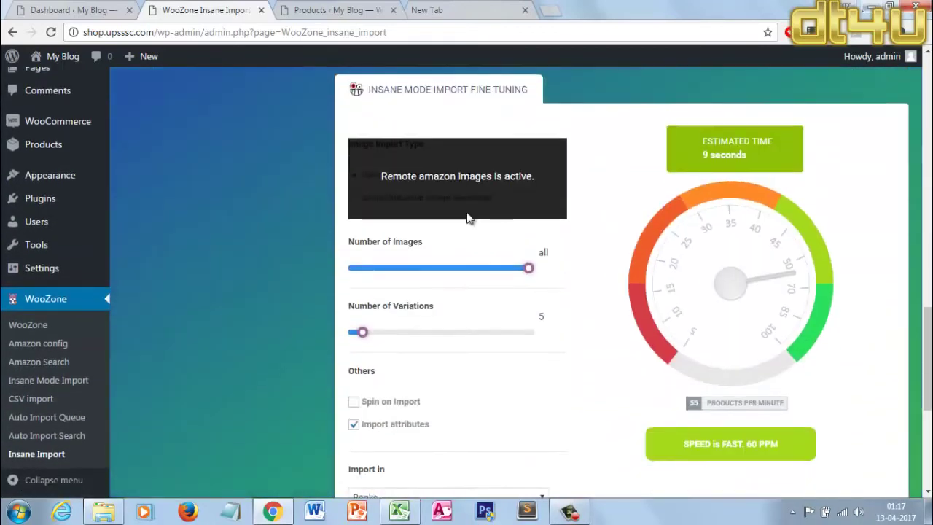
pyautogui.scroll(12, 474, 233)
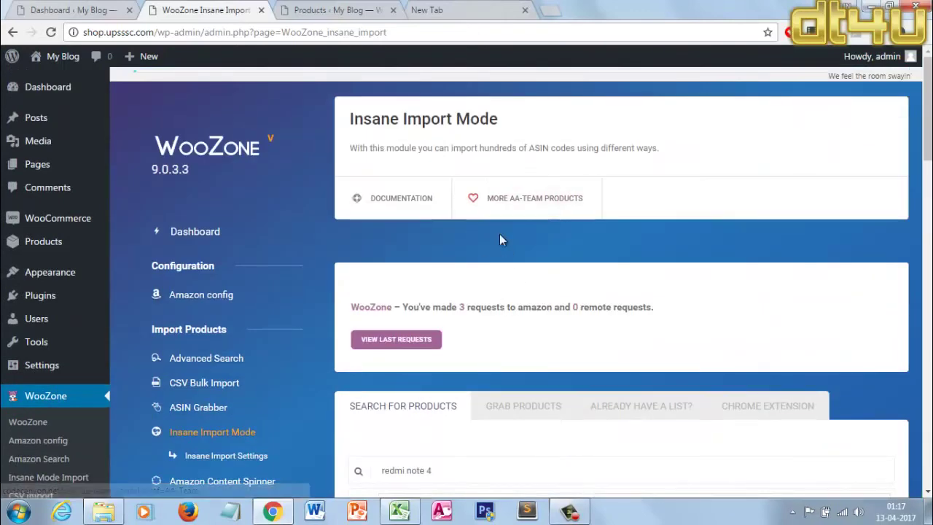
pyautogui.scroll(-2, 521, 281)
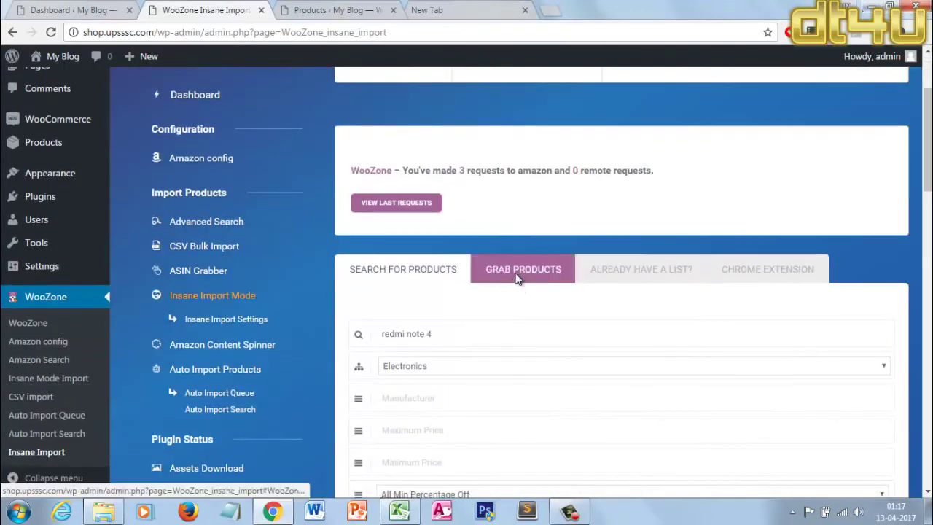
# Look at the Grab Products form, including its Amazon URL field and page type choices.
pyautogui.click(521, 272)
pyautogui.click(439, 347)
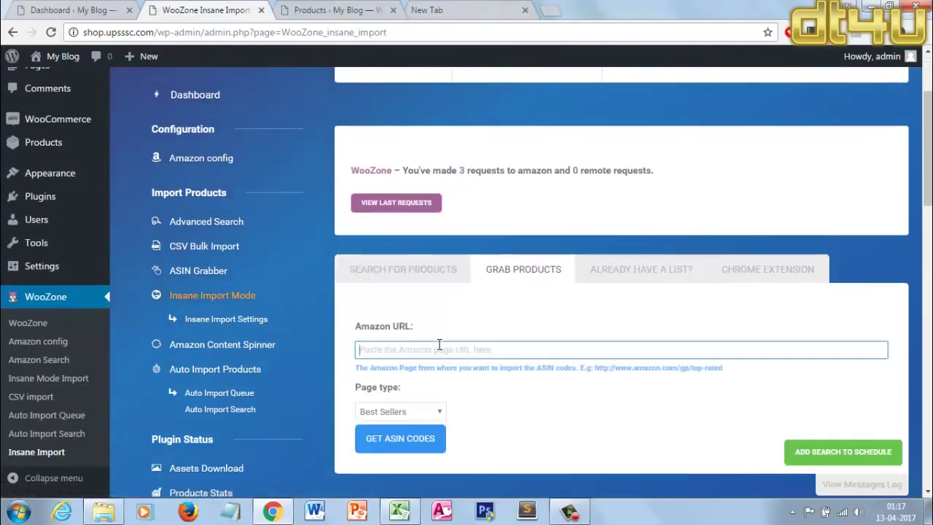
pyautogui.click(411, 411)
pyautogui.click(493, 425)
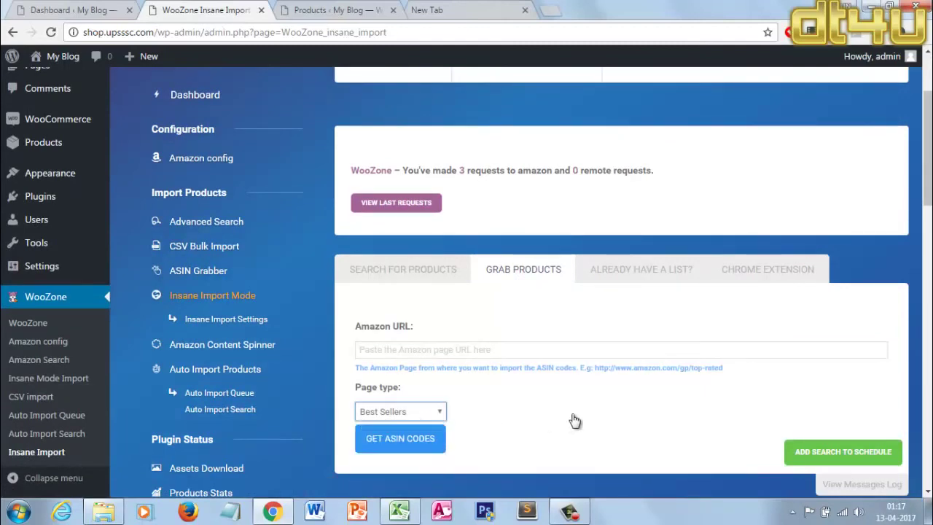
# Set the import destination to Use category from Amazon and import the queued electronics products immediately.
pyautogui.scroll(-2, 438, 364)
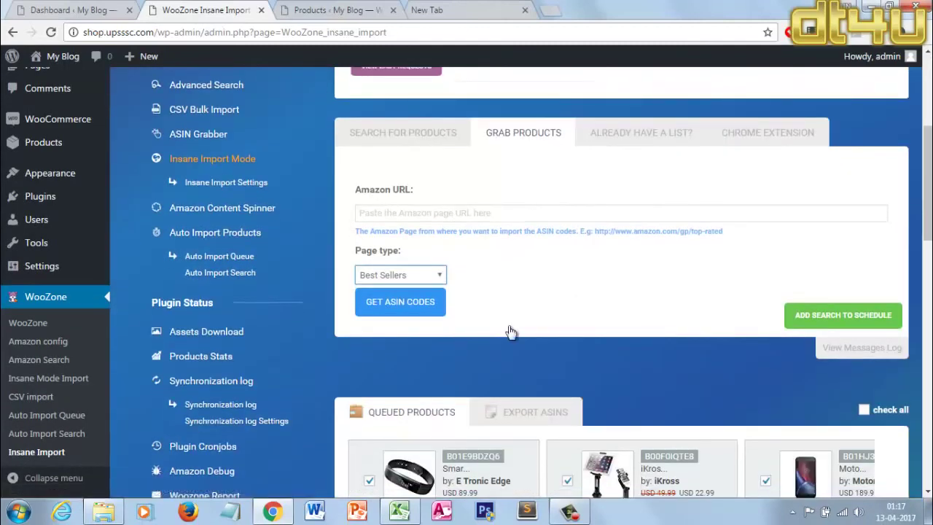
pyautogui.scroll(-5, 510, 332)
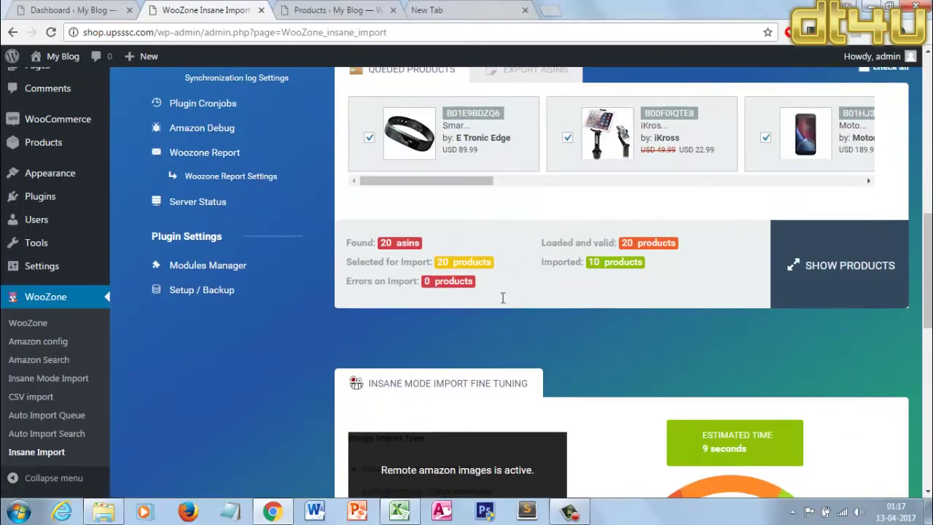
pyautogui.scroll(-5, 502, 298)
pyautogui.scroll(-2, 447, 327)
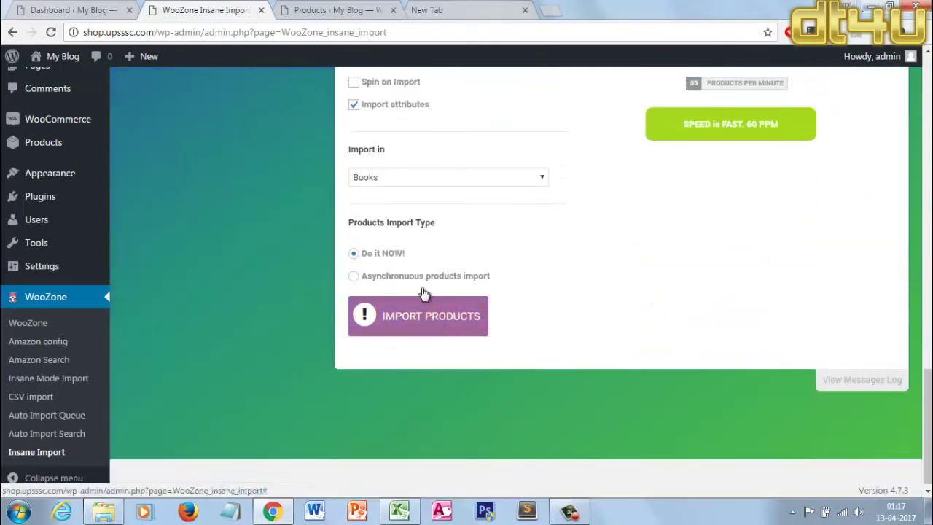
pyautogui.click(409, 179)
pyautogui.click(407, 193)
pyautogui.scroll(1, 435, 261)
pyautogui.scroll(5, 434, 247)
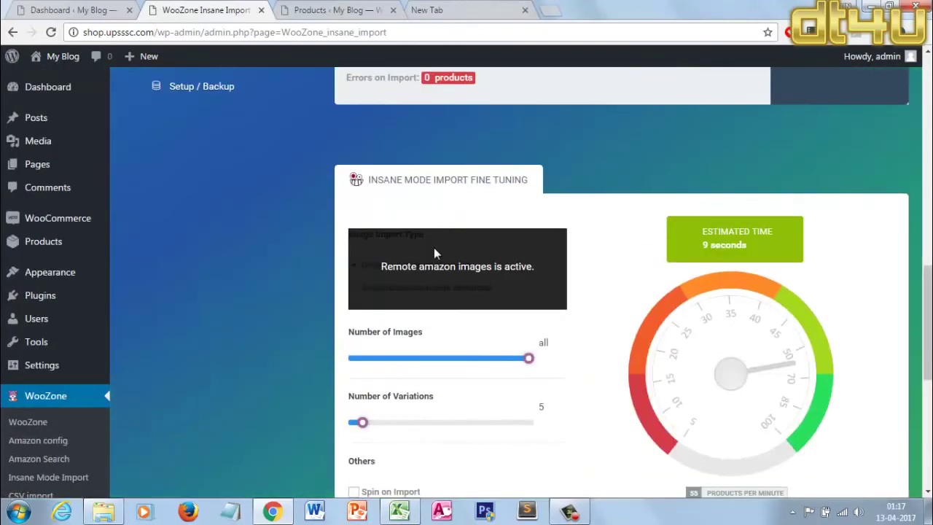
pyautogui.scroll(-6, 427, 298)
pyautogui.click(396, 315)
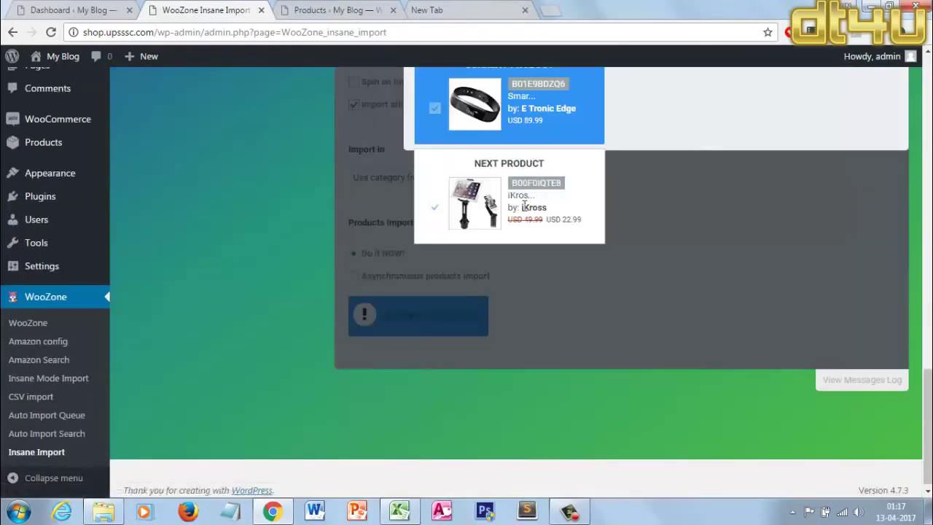
pyautogui.scroll(4, 521, 221)
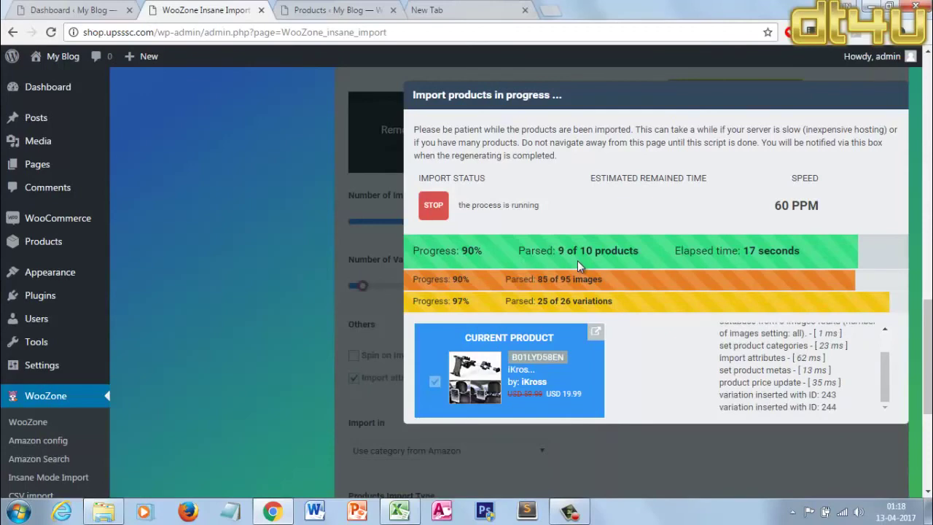
# Reload the site's product list and close the finished import progress box.
pyautogui.click(310, 9)
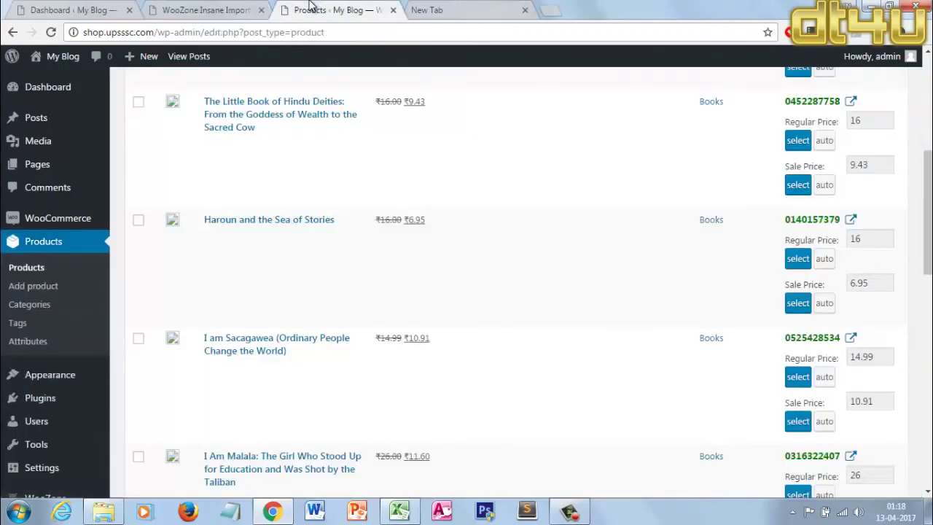
pyautogui.click(211, 10)
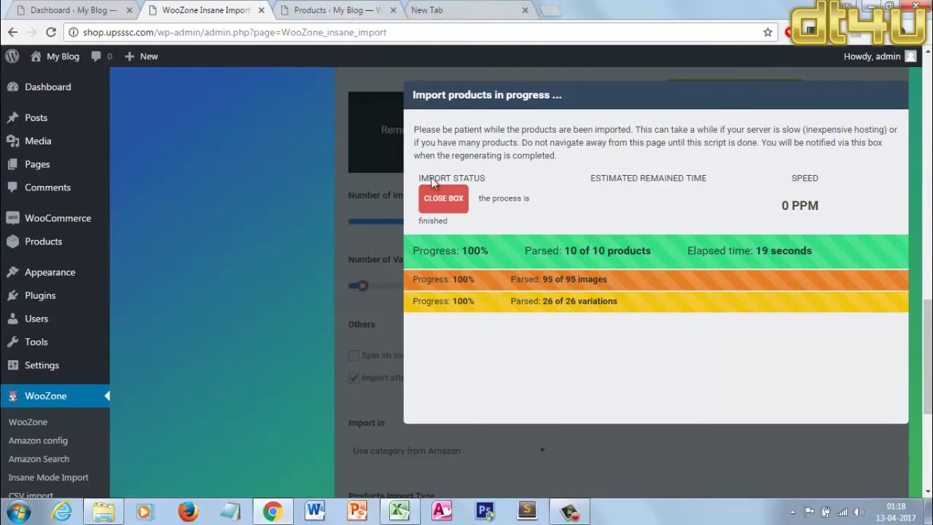
pyautogui.click(336, 9)
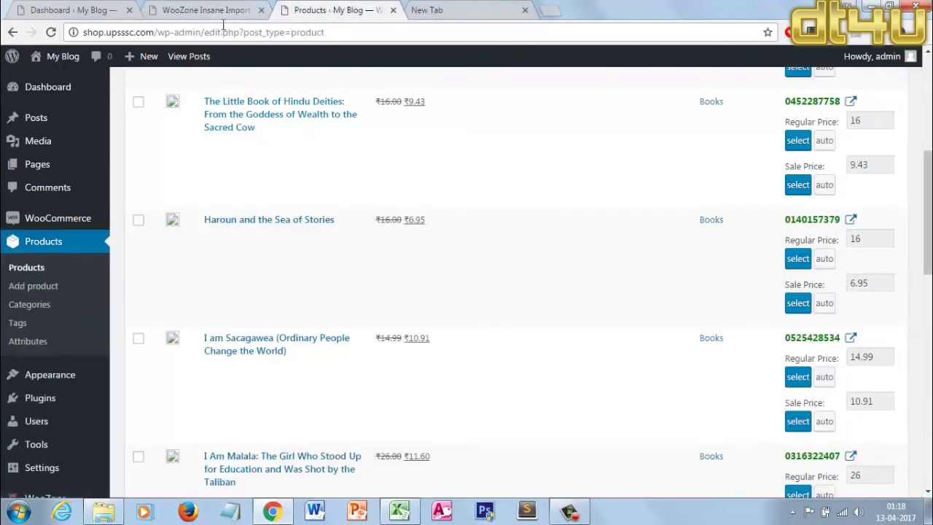
pyautogui.scroll(4, 292, 212)
pyautogui.scroll(1, 294, 214)
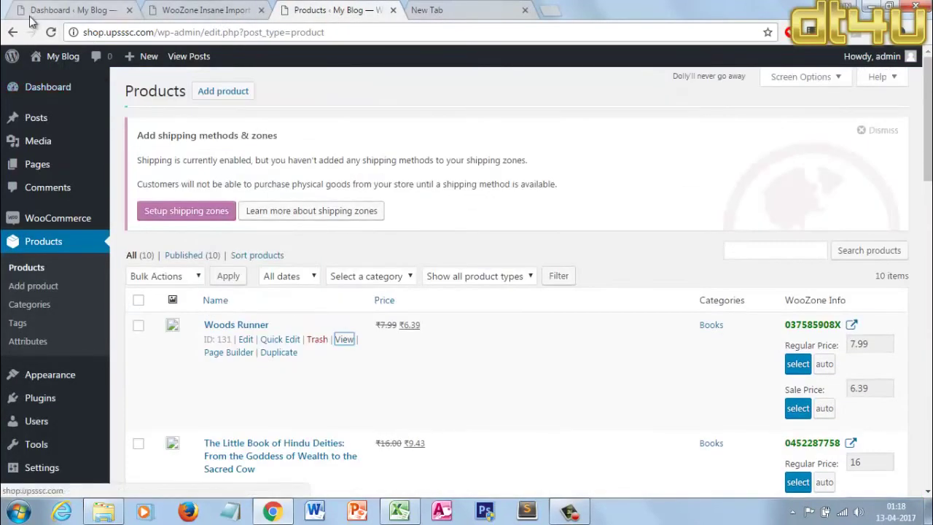
pyautogui.press('F5')
pyautogui.click(211, 10)
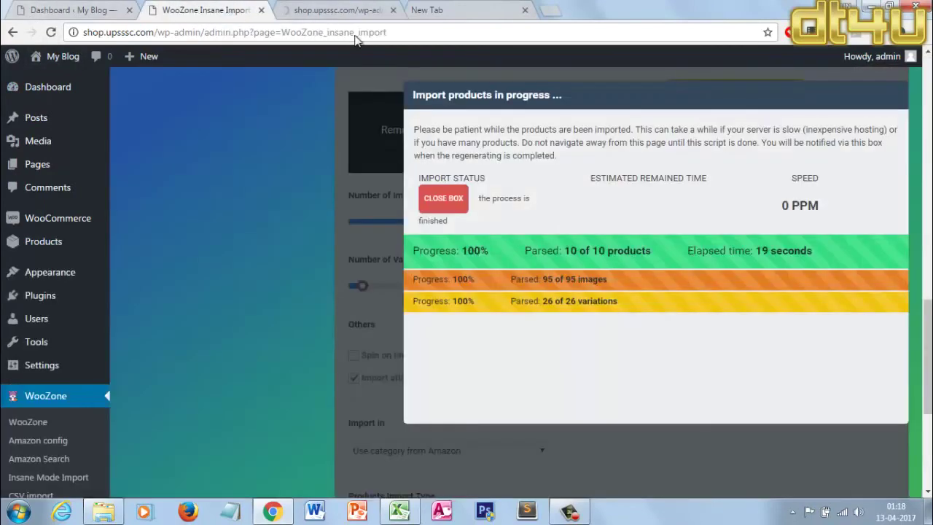
pyautogui.click(438, 202)
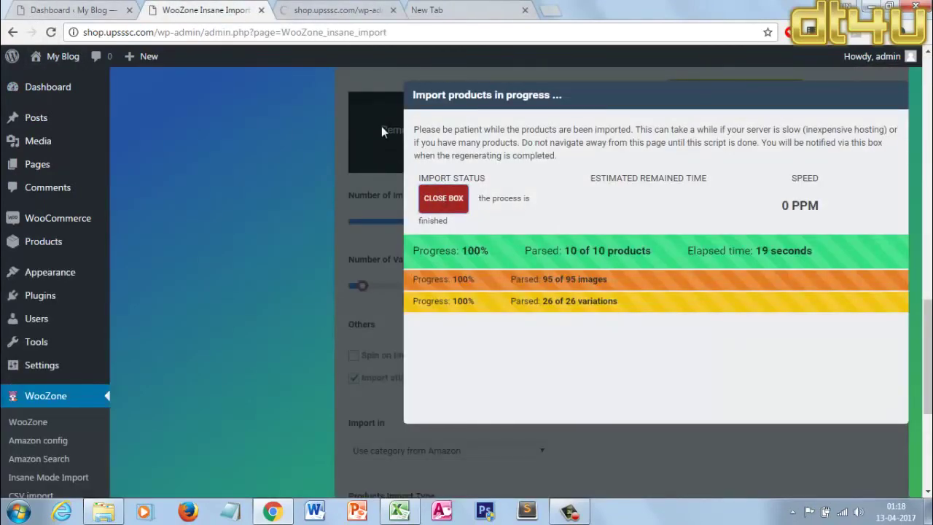
# Look through the newly imported phones and accessories, with their prices and categories, in the product list.
pyautogui.hotkey('ctrl', 'Tab')
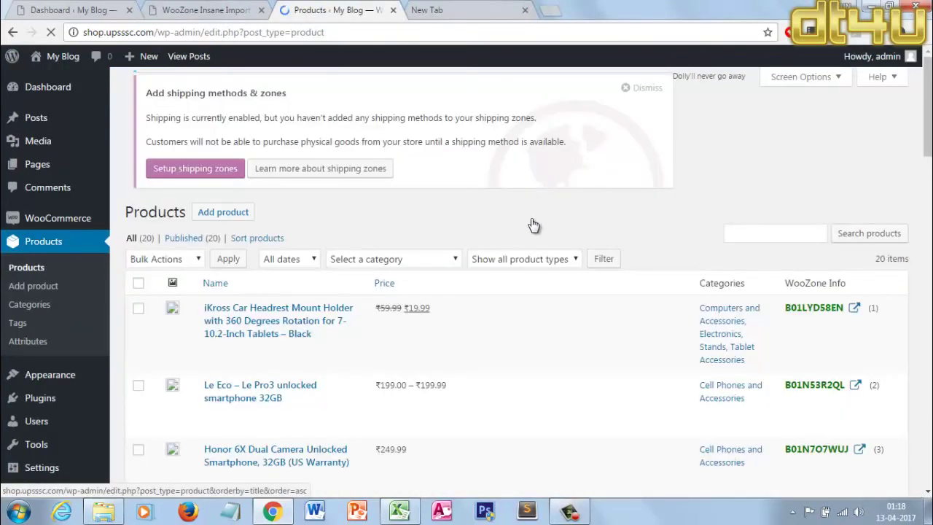
pyautogui.scroll(-3, 531, 225)
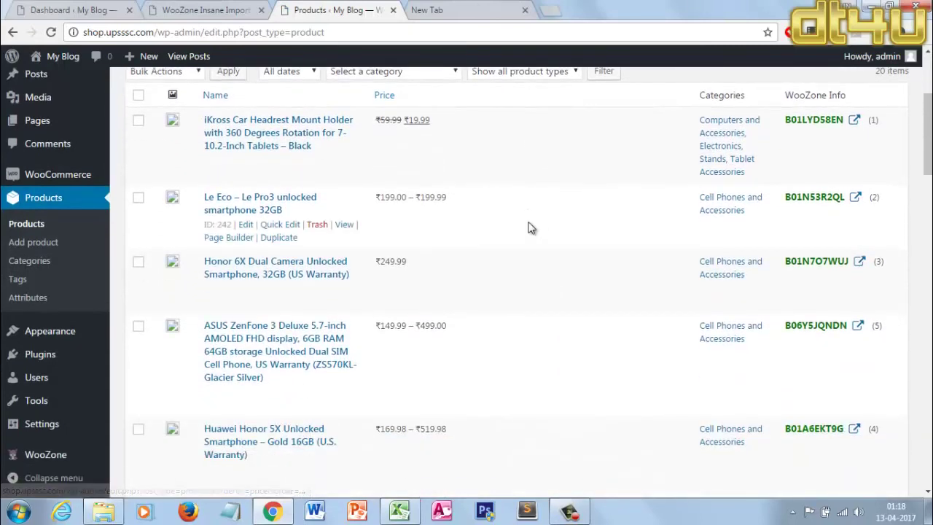
pyautogui.scroll(-5, 474, 234)
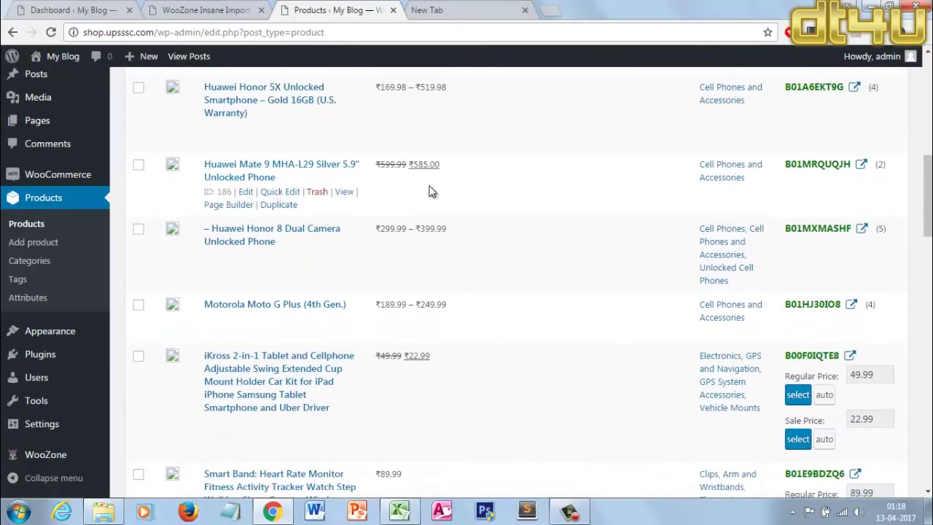
pyautogui.scroll(2, 408, 255)
pyautogui.scroll(5, 357, 248)
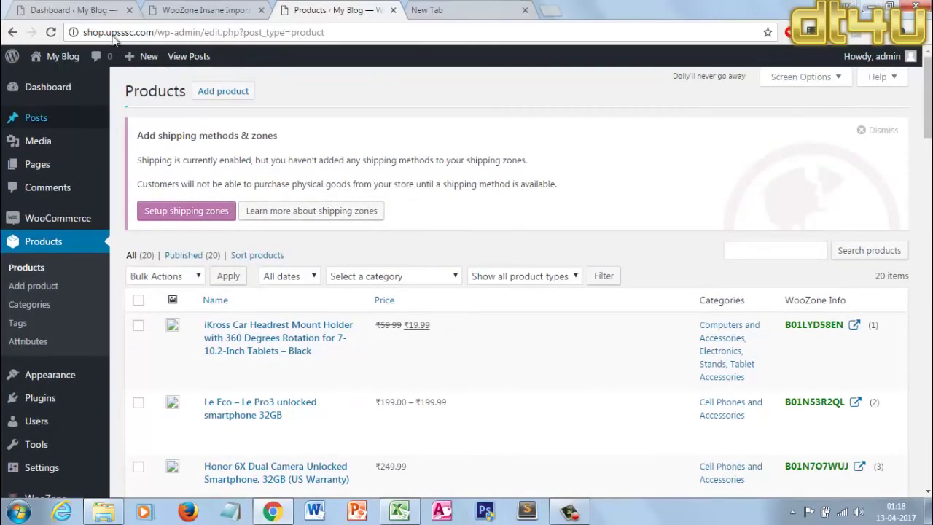
# Open the site's Menus settings page in a separate browser tab.
pyautogui.click(205, 9)
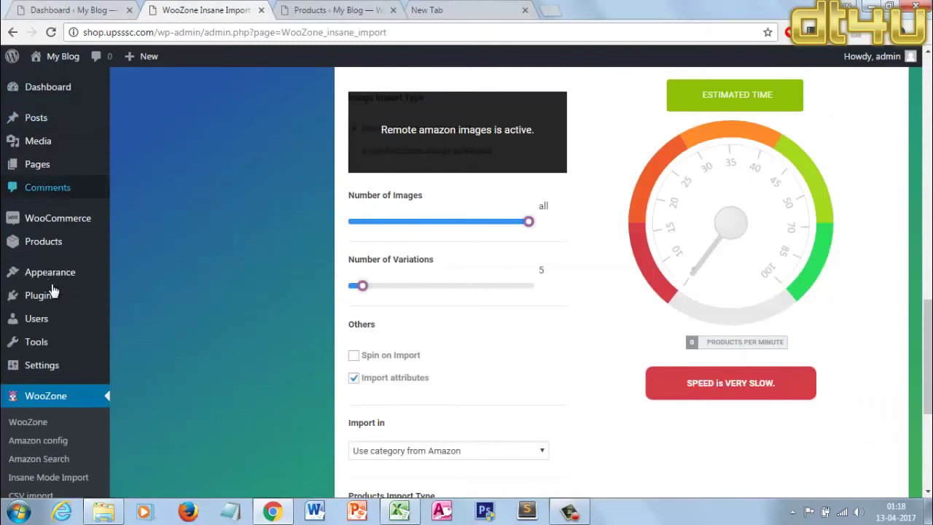
pyautogui.moveTo(63, 270)
pyautogui.rightClick(140, 329)
pyautogui.click(171, 337)
pyautogui.click(313, 11)
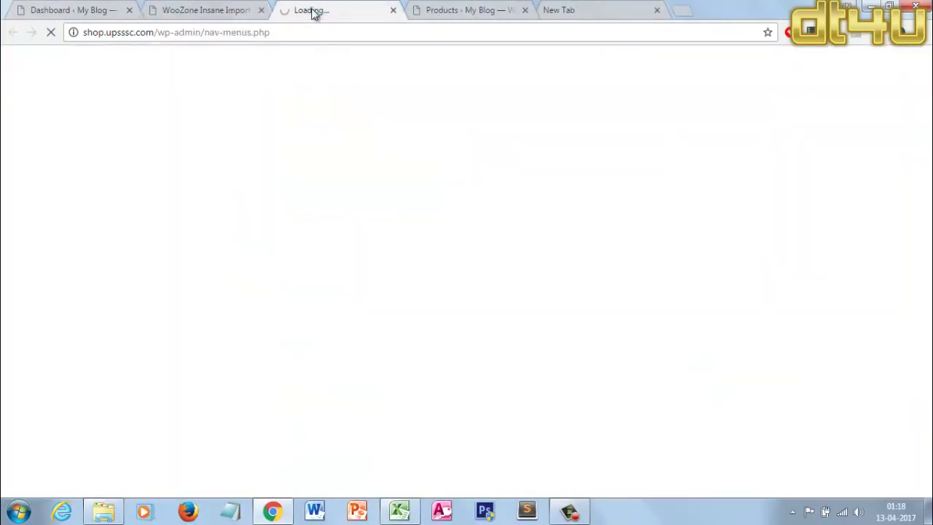
pyautogui.click(497, 13)
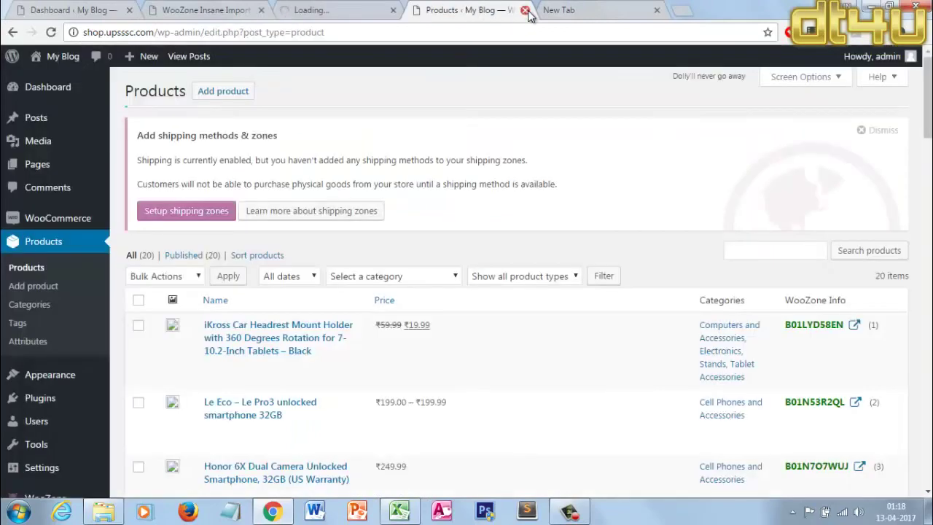
# Open the site's front page in a separate browser tab and close the WooZone Insane Import page.
pyautogui.click(95, 8)
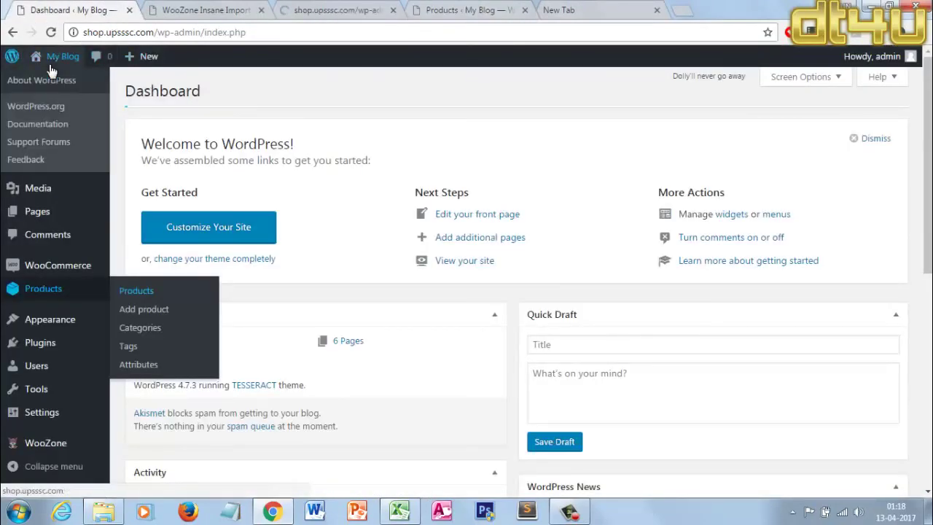
pyautogui.moveTo(54, 57)
pyautogui.rightClick(47, 81)
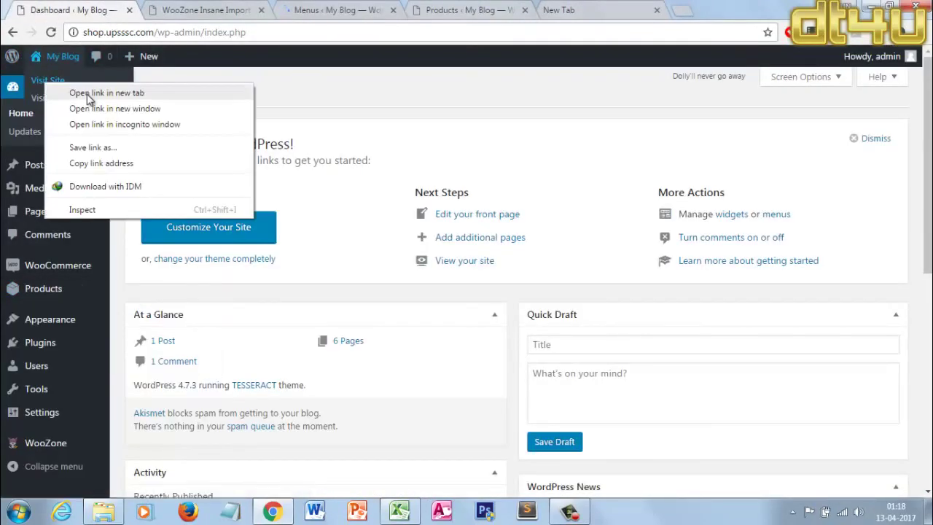
pyautogui.click(76, 93)
pyautogui.click(183, 10)
pyautogui.click(321, 7)
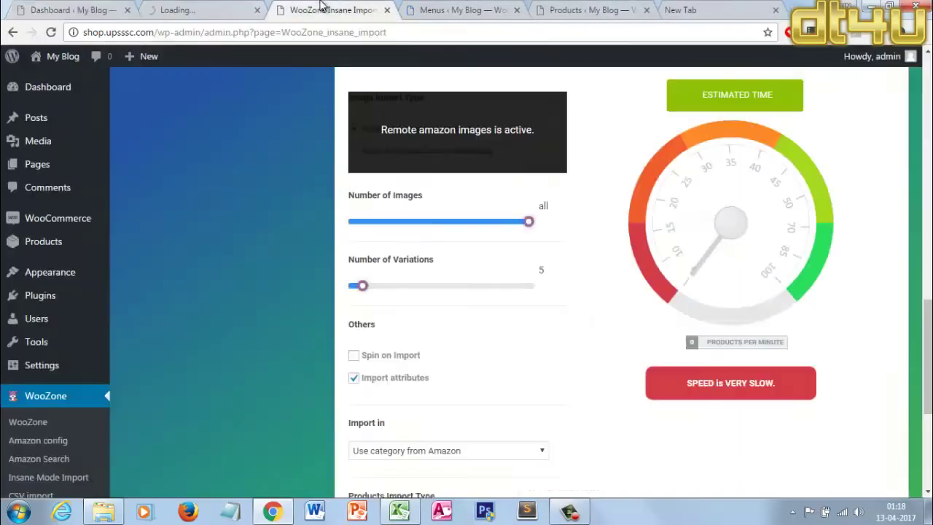
pyautogui.click(387, 10)
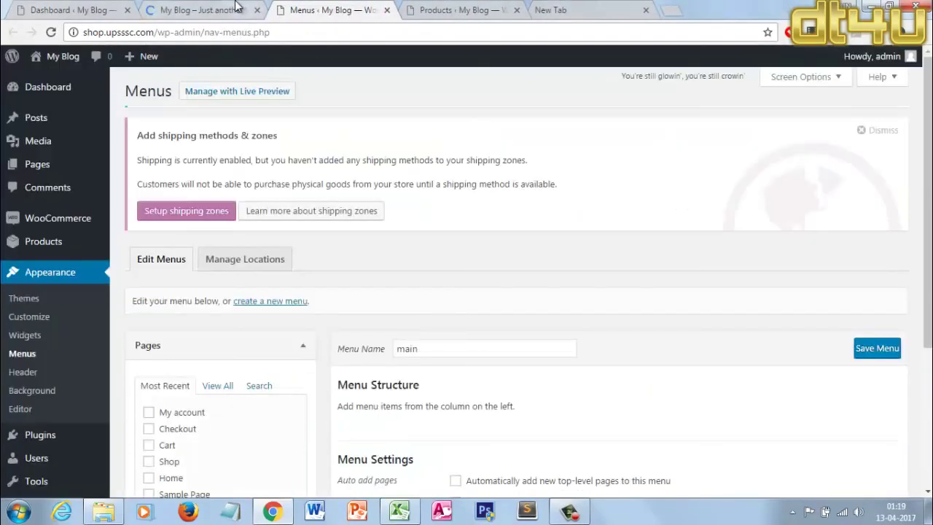
pyautogui.click(70, 10)
pyautogui.click(191, 9)
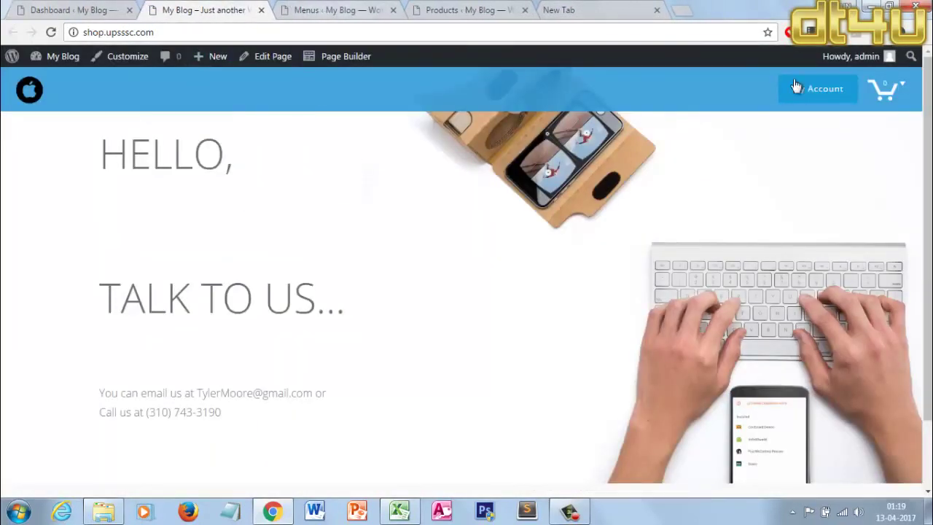
# Go through the cart to the shop page and look over the imported products listed there.
pyautogui.click(885, 91)
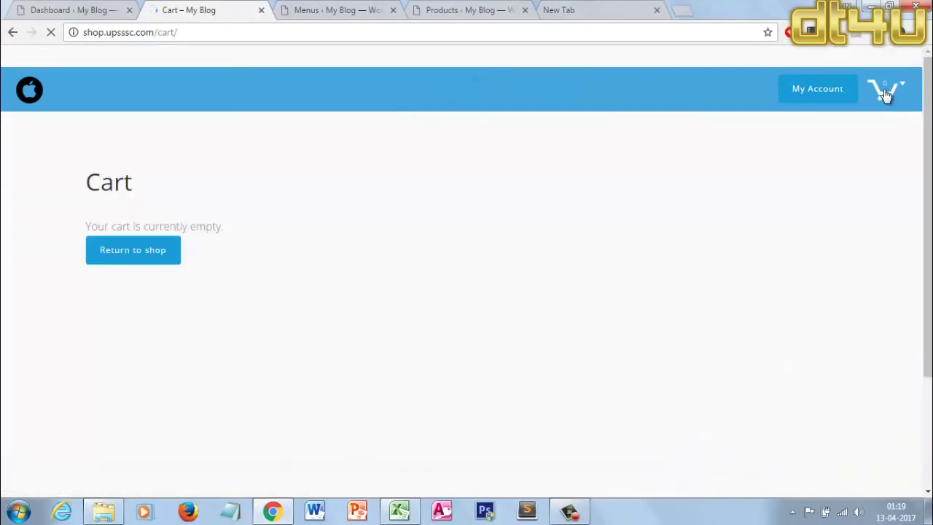
pyautogui.click(124, 250)
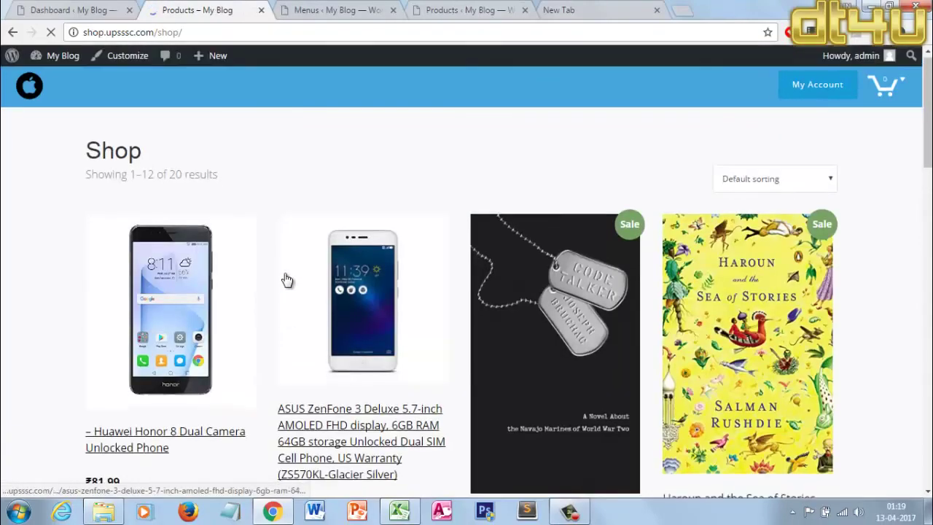
pyautogui.scroll(-10, 287, 280)
pyautogui.scroll(-10, 286, 278)
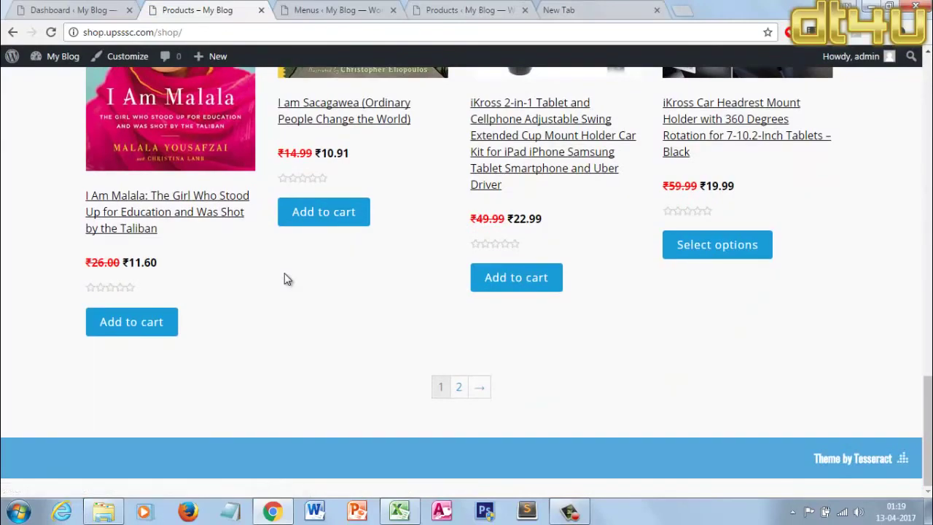
# Look back over the phones and books on the first shop page, up to the page heading.
pyautogui.scroll(10, 286, 278)
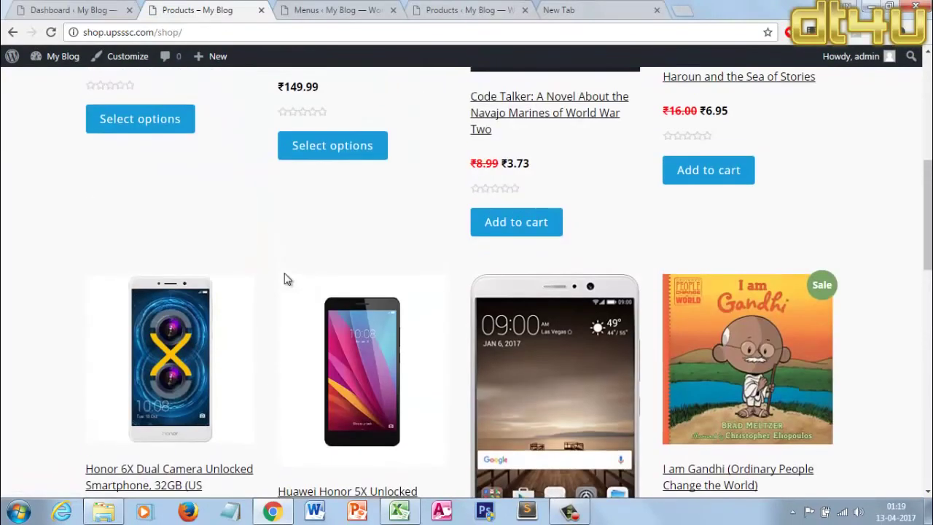
pyautogui.scroll(4, 551, 341)
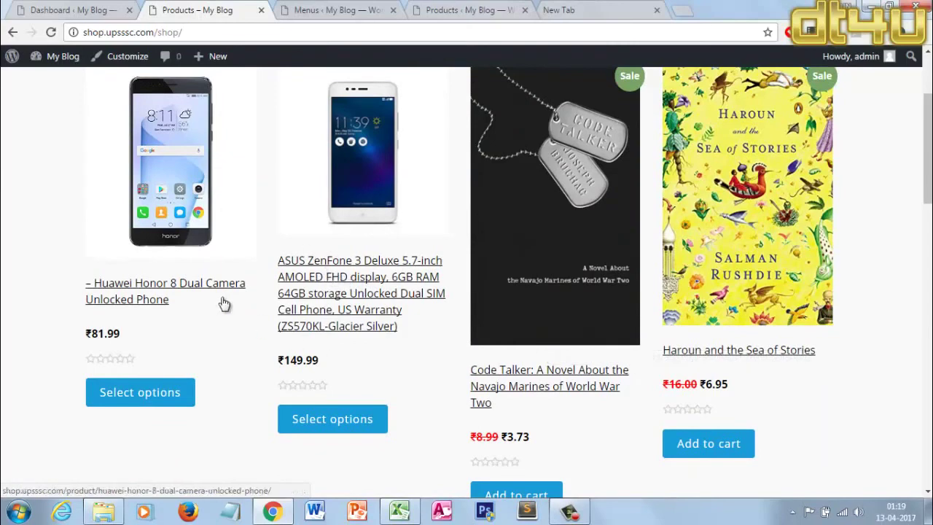
pyautogui.scroll(2, 291, 311)
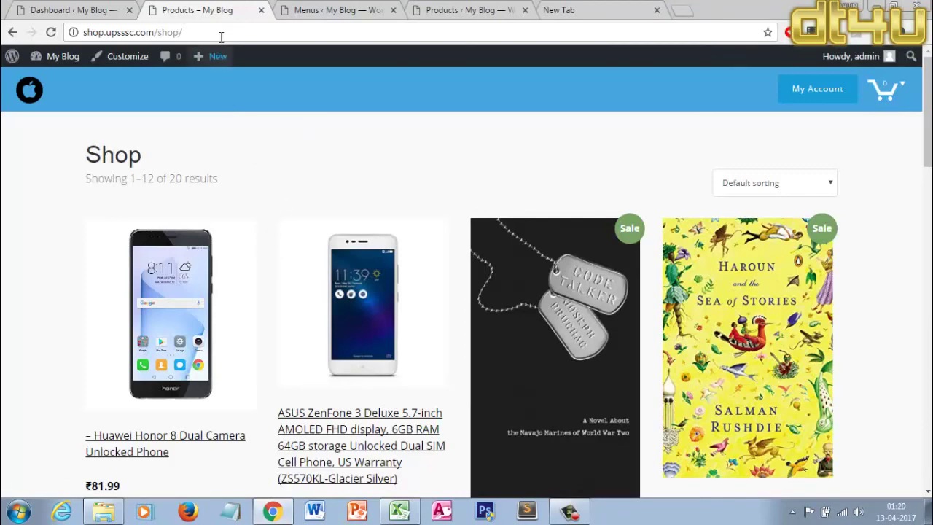
# Add the My account and Shop pages to the menu named main and save the menu.
pyautogui.click(306, 10)
pyautogui.scroll(-3, 496, 332)
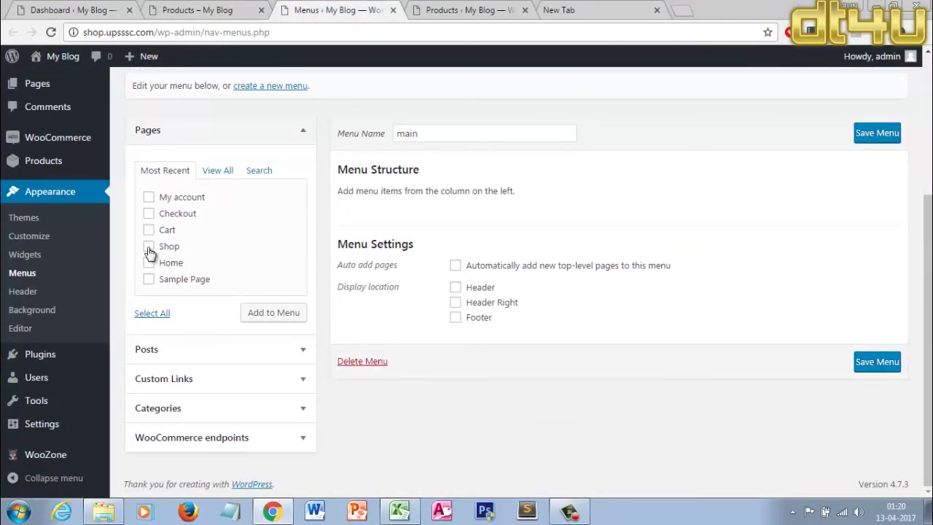
pyautogui.click(149, 198)
pyautogui.click(275, 319)
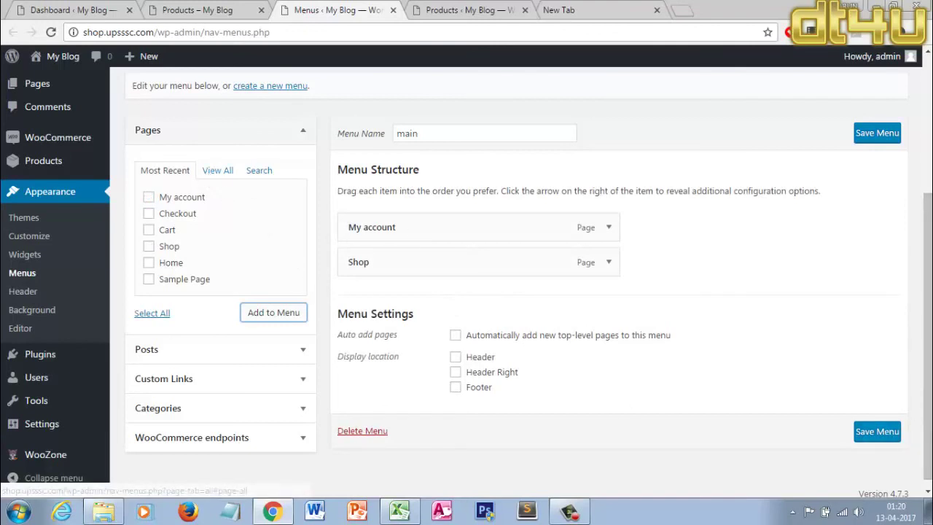
pyautogui.click(872, 434)
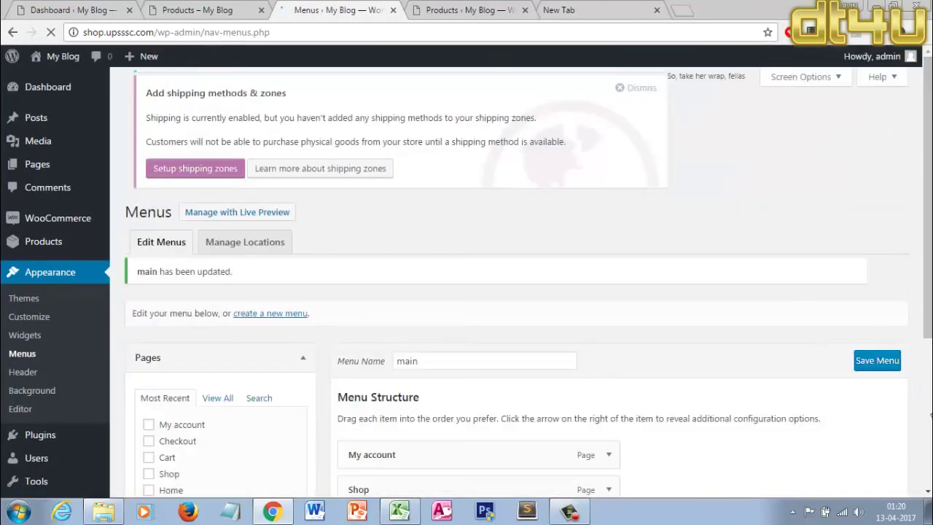
# Assign the main menu to the Header display location and save it.
pyautogui.scroll(-1, 907, 334)
pyautogui.scroll(-2, 468, 350)
pyautogui.click(458, 348)
pyautogui.click(863, 423)
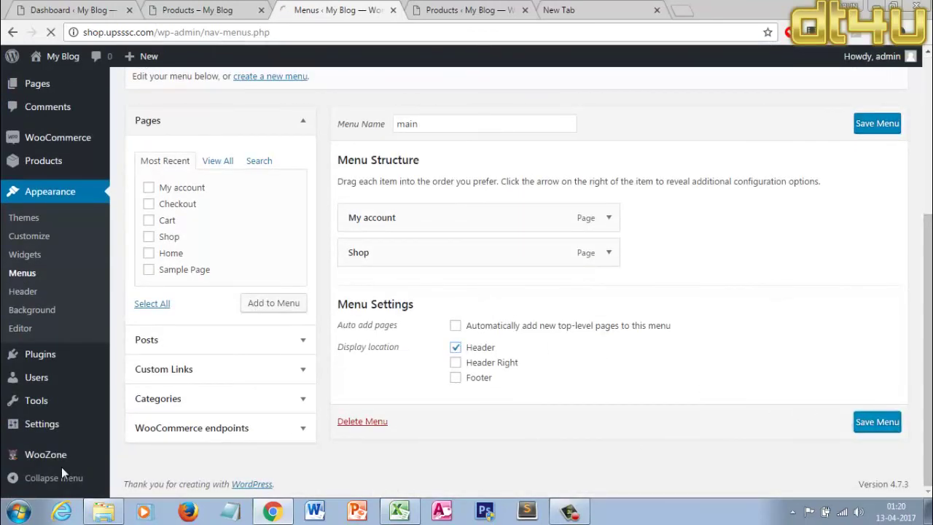
# Reload the shop page and check the site header by visiting the home page and returning through its Shop link.
pyautogui.click(448, 10)
pyautogui.click(198, 10)
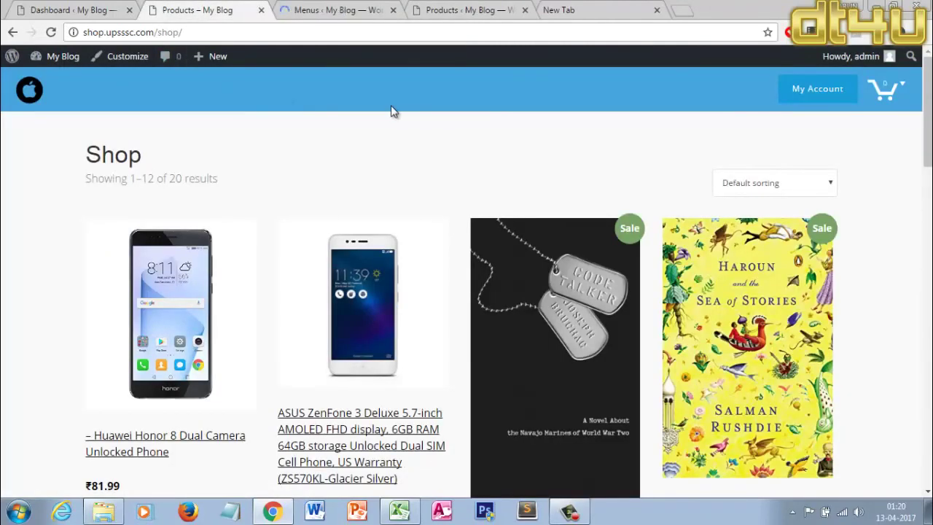
pyautogui.click(50, 32)
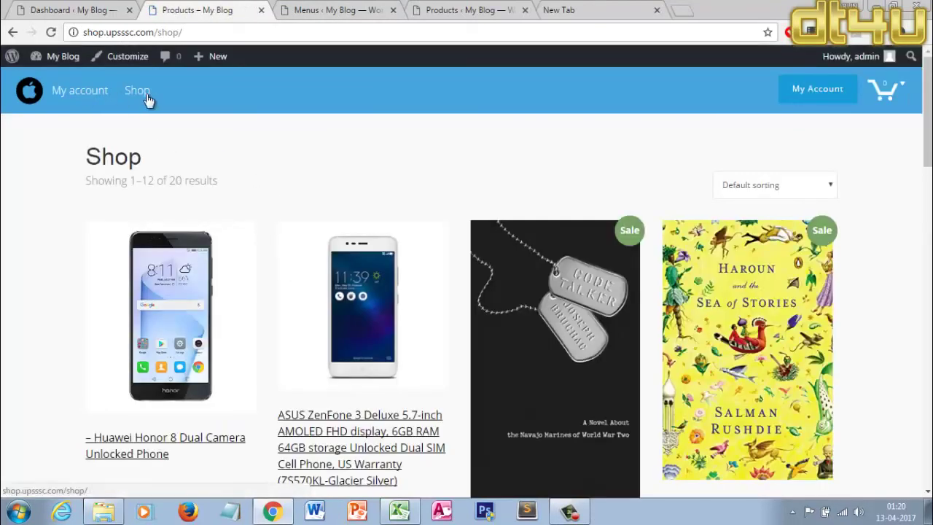
pyautogui.click(30, 89)
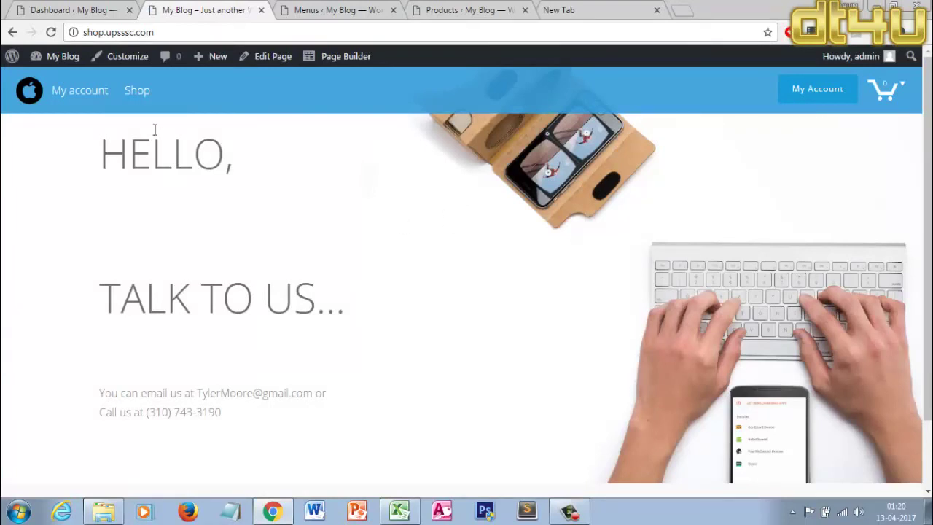
pyautogui.click(138, 92)
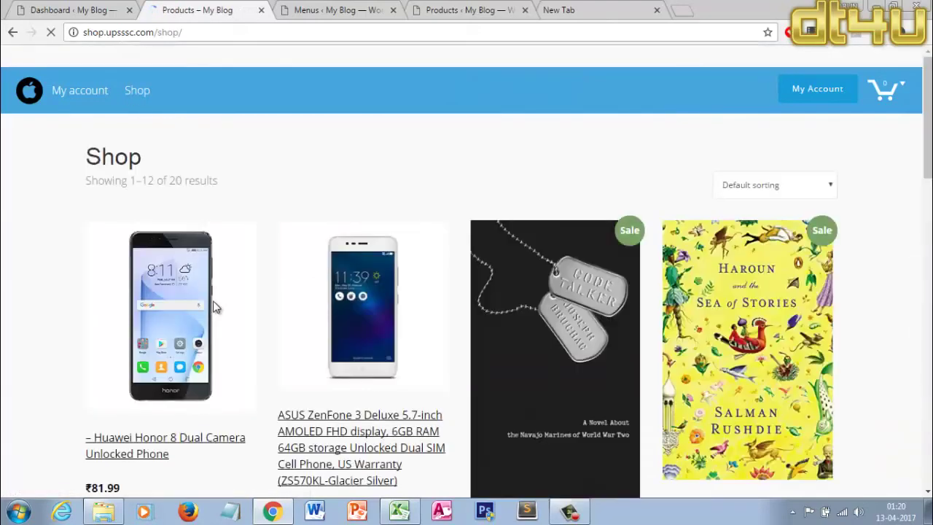
# Look over the imported books, phones and accessories on both pages of the shop.
pyautogui.scroll(-5, 419, 397)
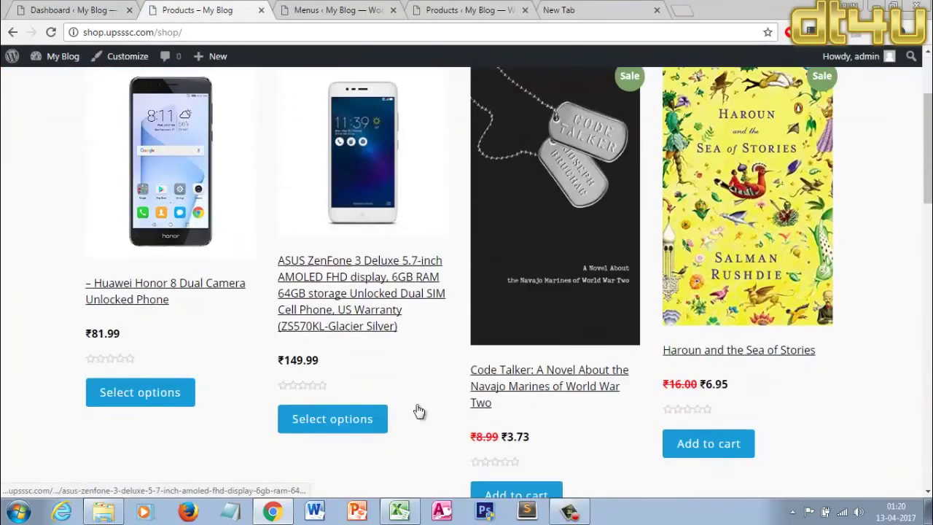
pyautogui.scroll(-10, 428, 392)
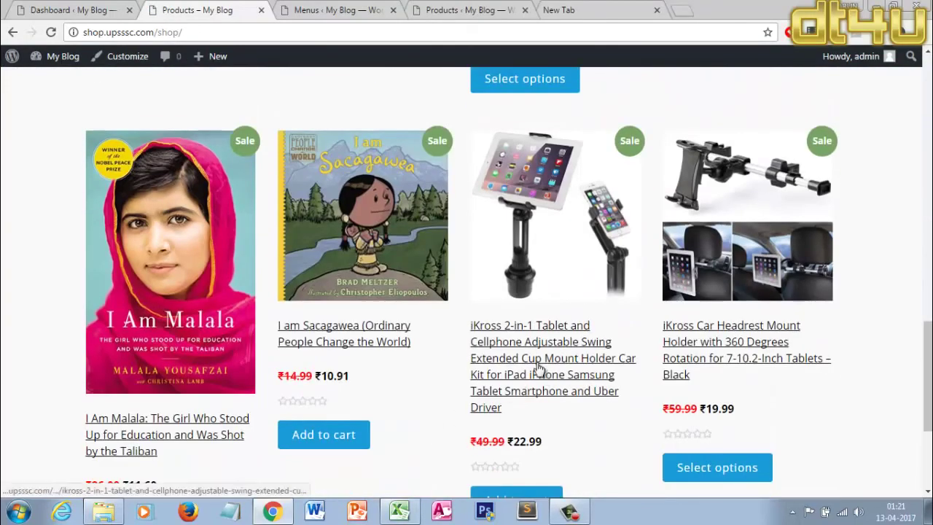
pyautogui.scroll(7, 543, 376)
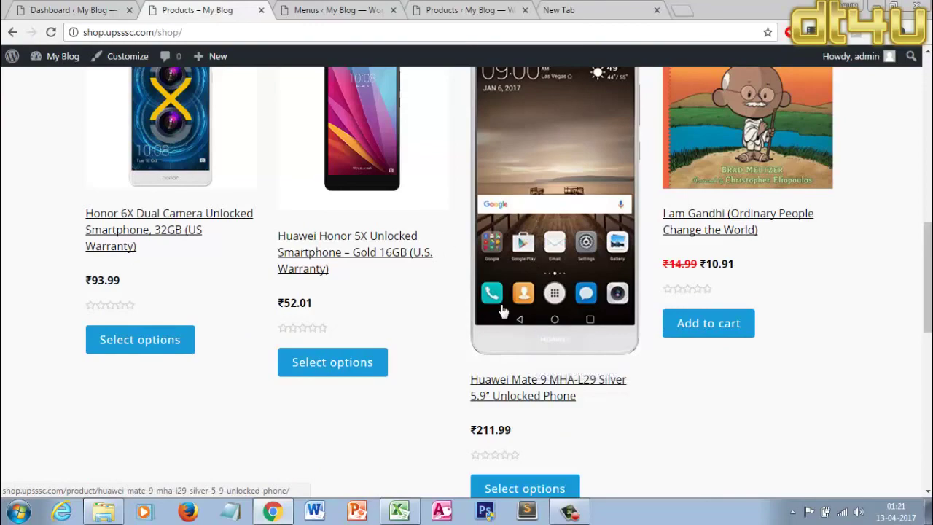
pyautogui.scroll(-7, 483, 377)
pyautogui.scroll(-1, 478, 441)
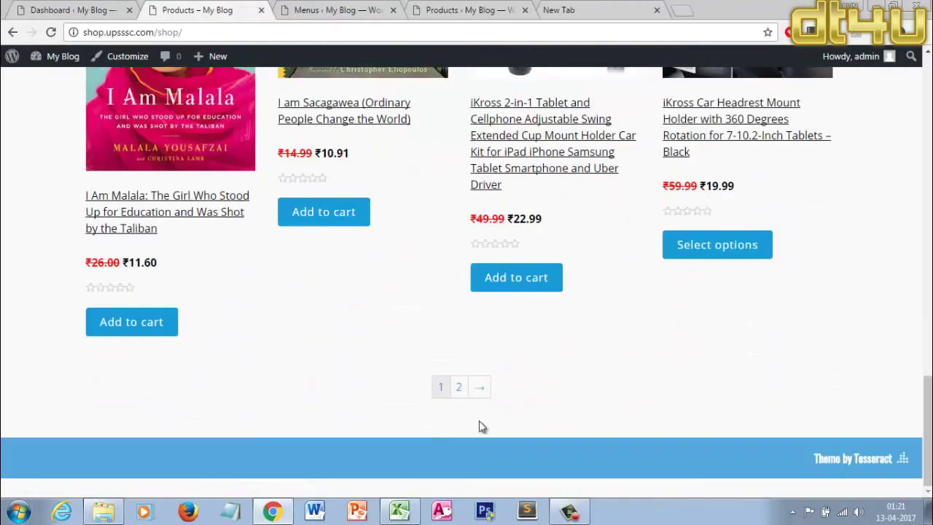
pyautogui.click(459, 388)
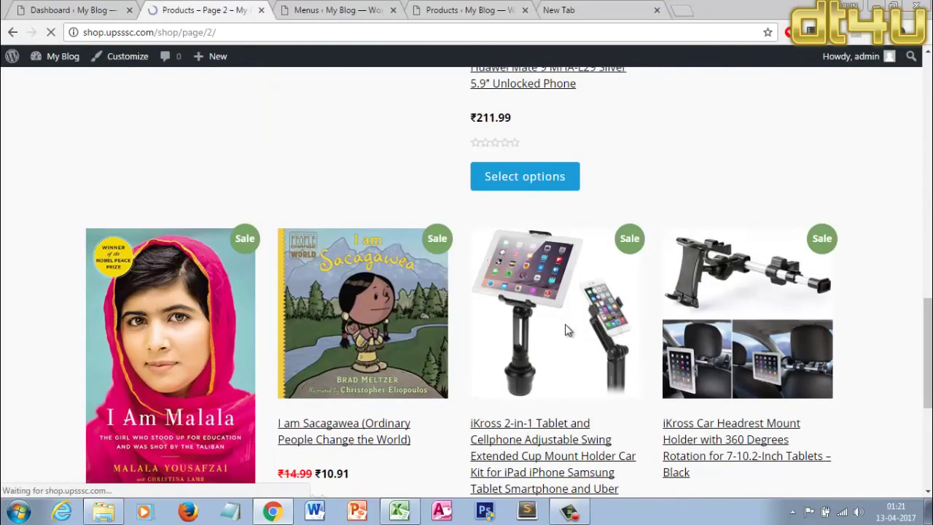
pyautogui.scroll(-9, 568, 331)
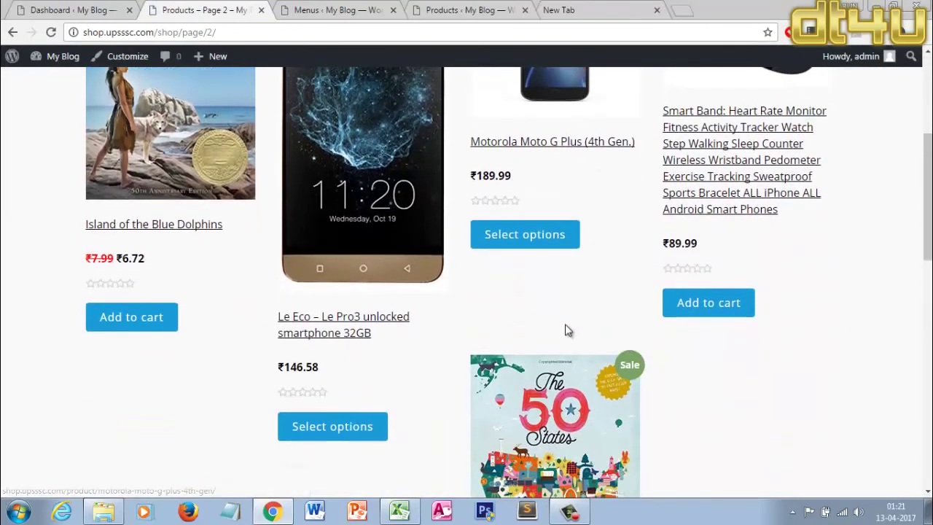
pyautogui.scroll(-4, 567, 331)
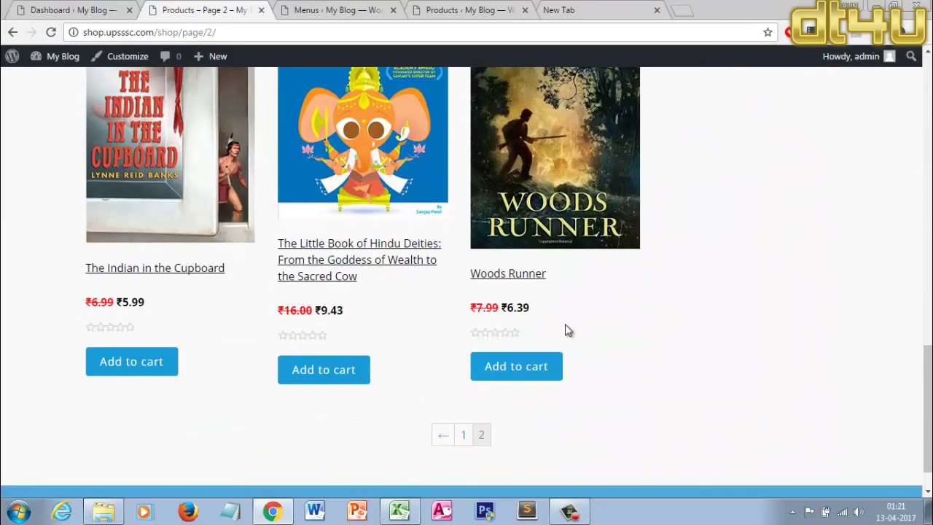
pyautogui.scroll(3, 567, 331)
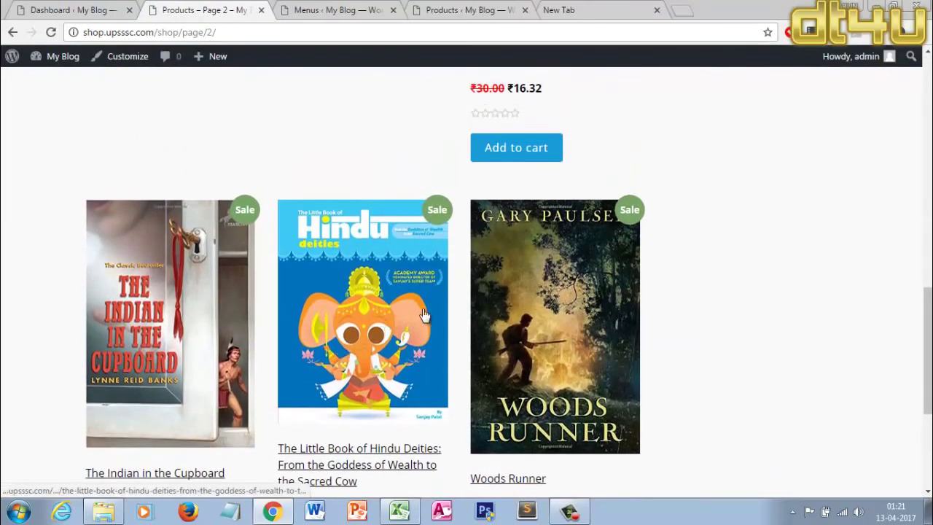
pyautogui.scroll(5, 598, 353)
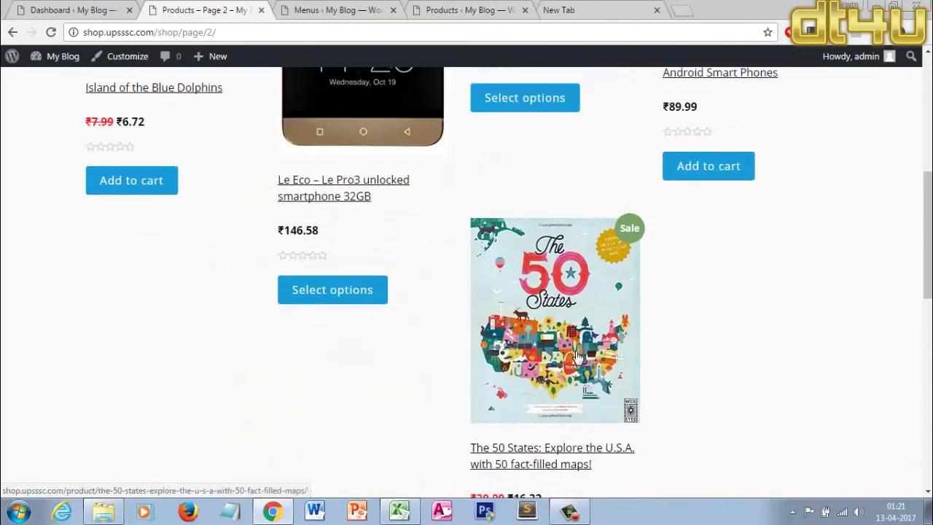
pyautogui.scroll(5, 374, 242)
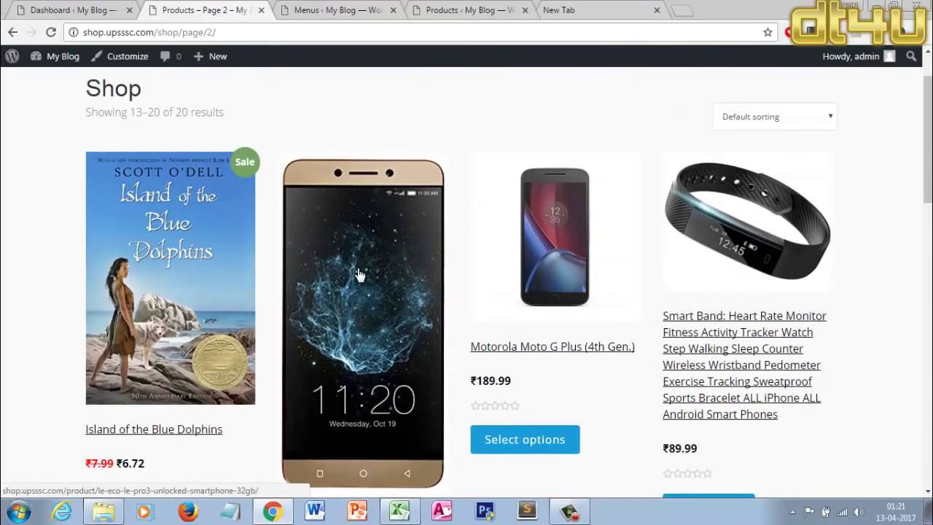
# Open the Le Eco – Le Pro3 unlocked smartphone 32GB product page and look through its description and related products.
pyautogui.click(358, 274)
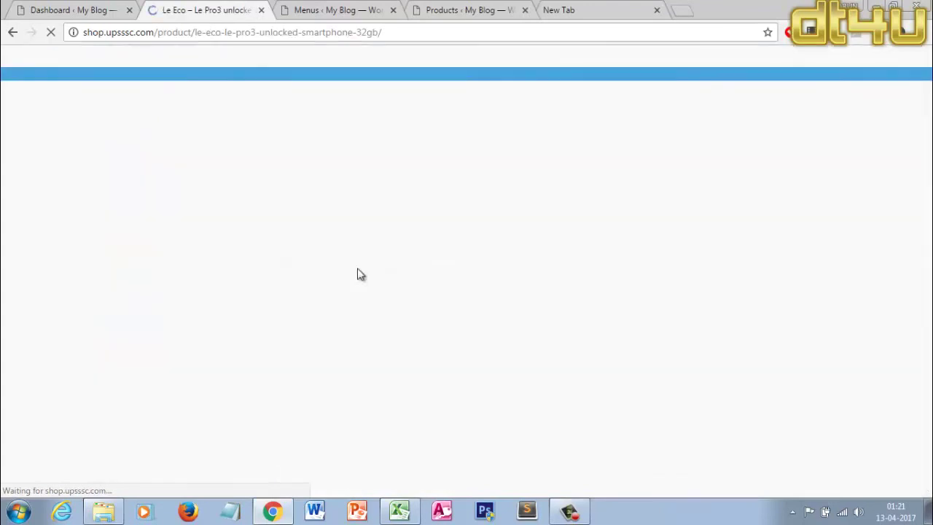
pyautogui.scroll(-10, 459, 329)
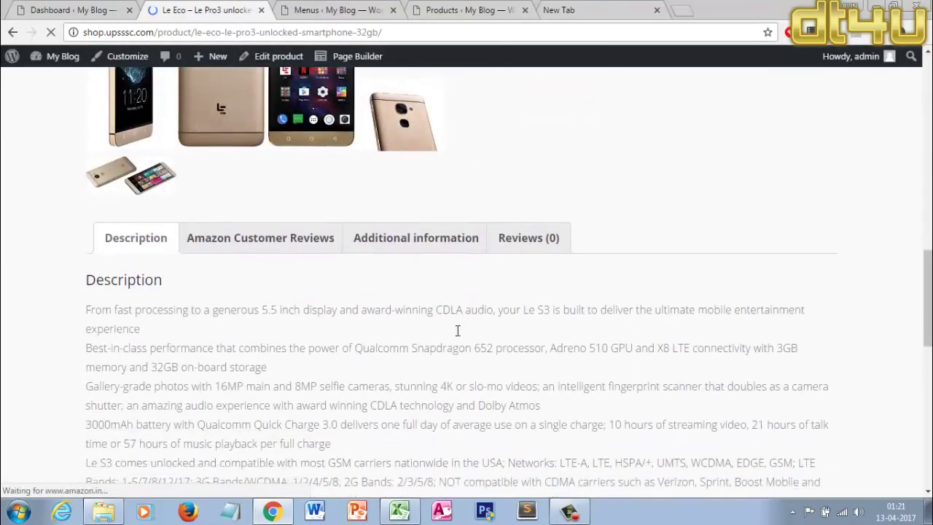
pyautogui.scroll(-8, 459, 335)
pyautogui.scroll(-3, 459, 334)
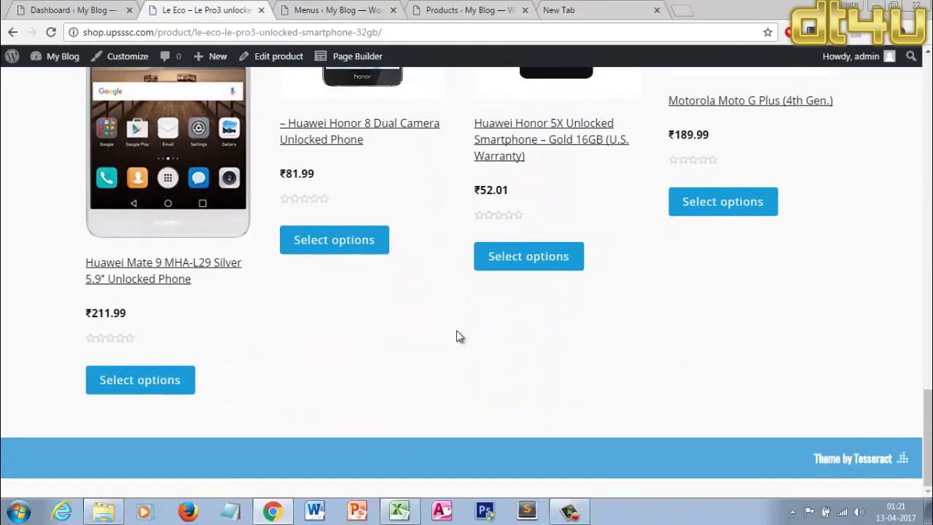
pyautogui.scroll(5, 457, 332)
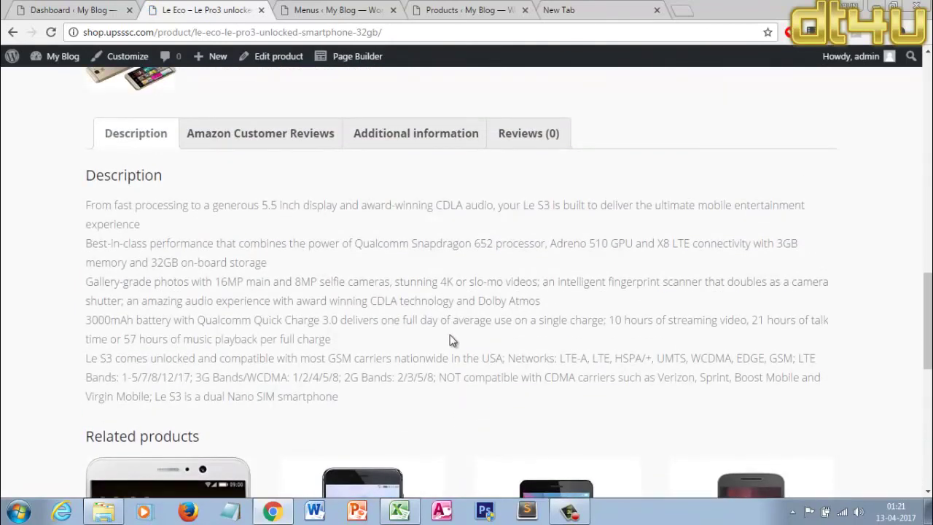
# Examine the phone's Amazon customer reviews, additional information and the store's own review form.
pyautogui.click(209, 132)
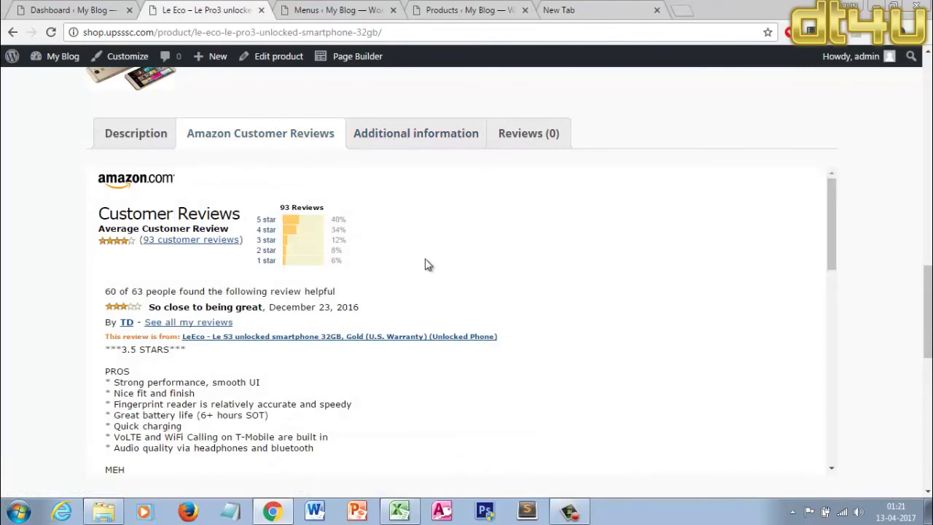
pyautogui.scroll(-6, 427, 265)
pyautogui.scroll(-3, 408, 331)
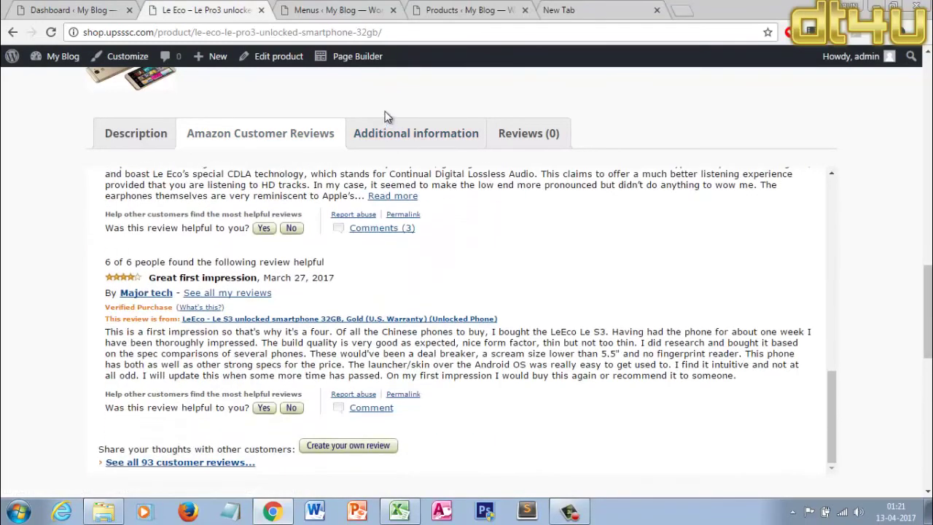
pyautogui.click(388, 132)
pyautogui.click(552, 134)
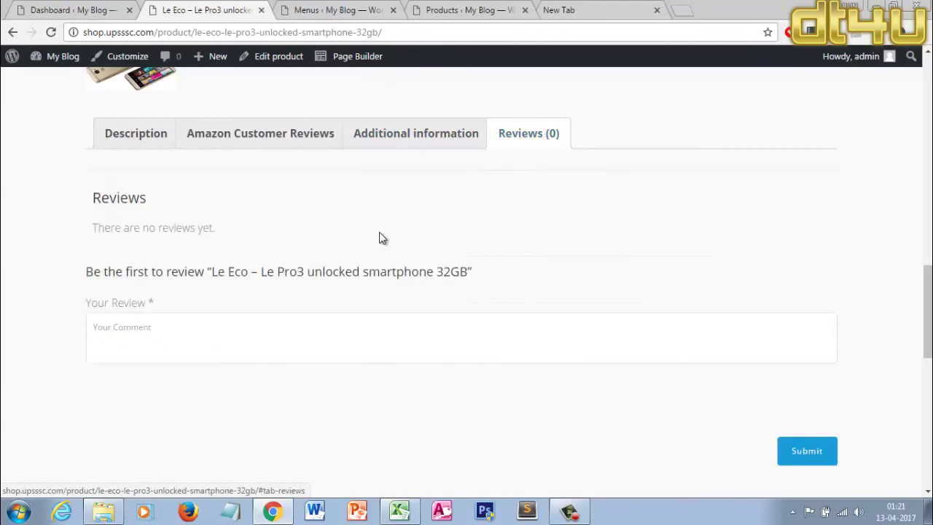
pyautogui.scroll(5, 379, 238)
pyautogui.scroll(-4, 382, 240)
pyautogui.scroll(-3, 214, 313)
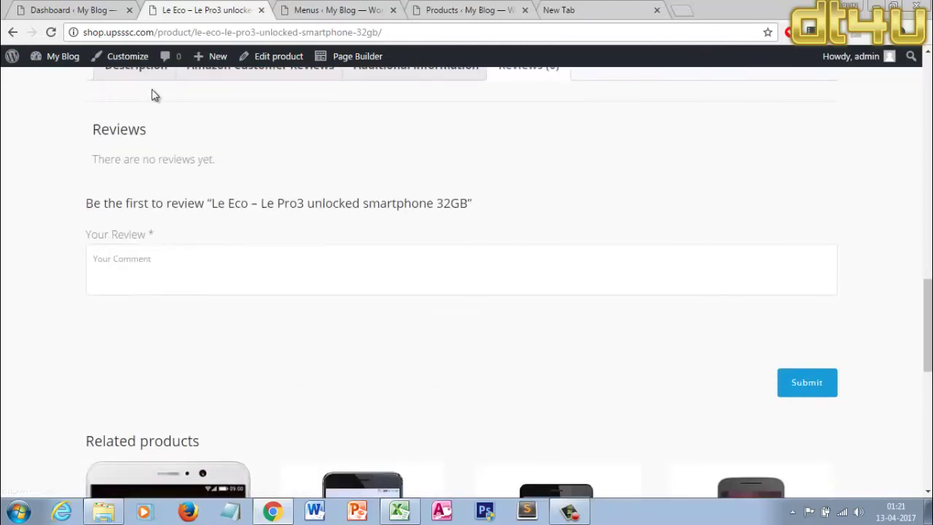
# Return to the phone's description and look through the text and the images above it.
pyautogui.scroll(4, 202, 204)
pyautogui.click(157, 284)
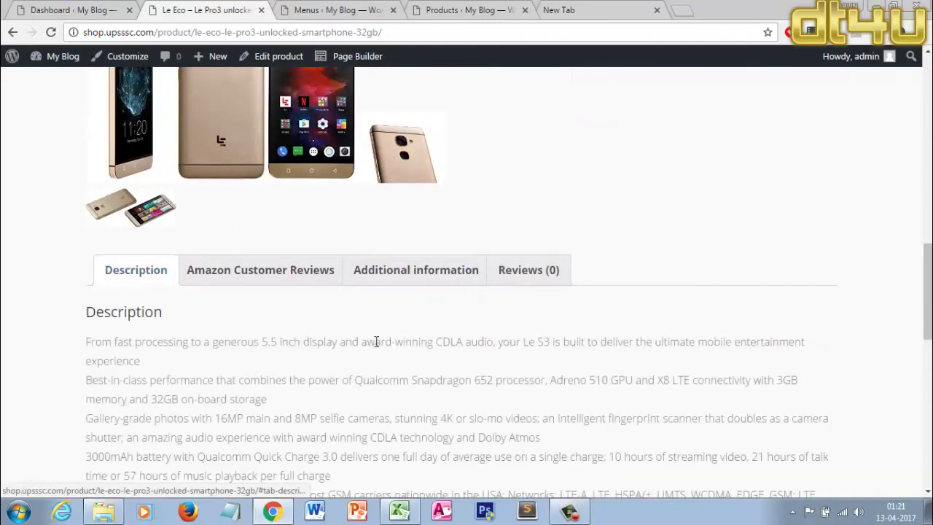
pyautogui.scroll(-9, 365, 343)
pyautogui.scroll(10, 338, 365)
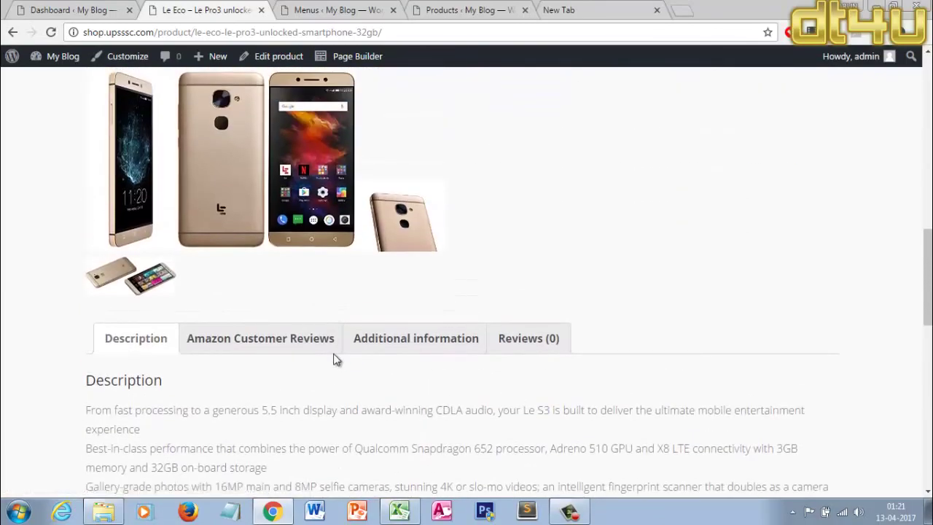
# Choose Gold as the phone's color and check the price and details on its product page.
pyautogui.scroll(6, 333, 358)
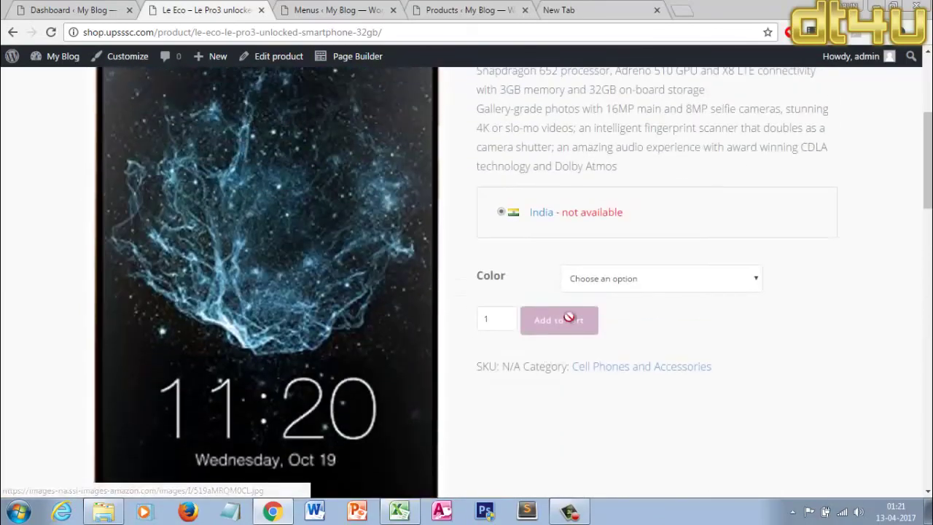
pyautogui.click(599, 285)
pyautogui.click(603, 312)
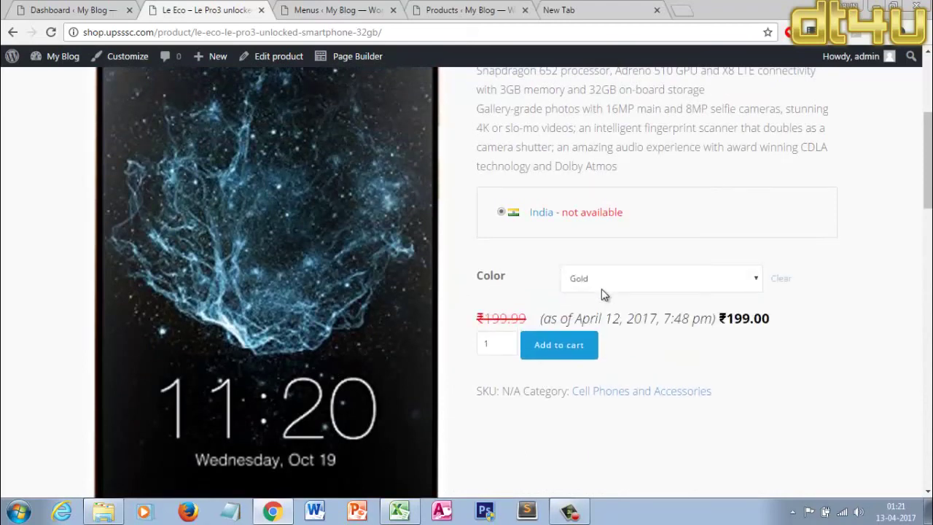
pyautogui.scroll(4, 688, 295)
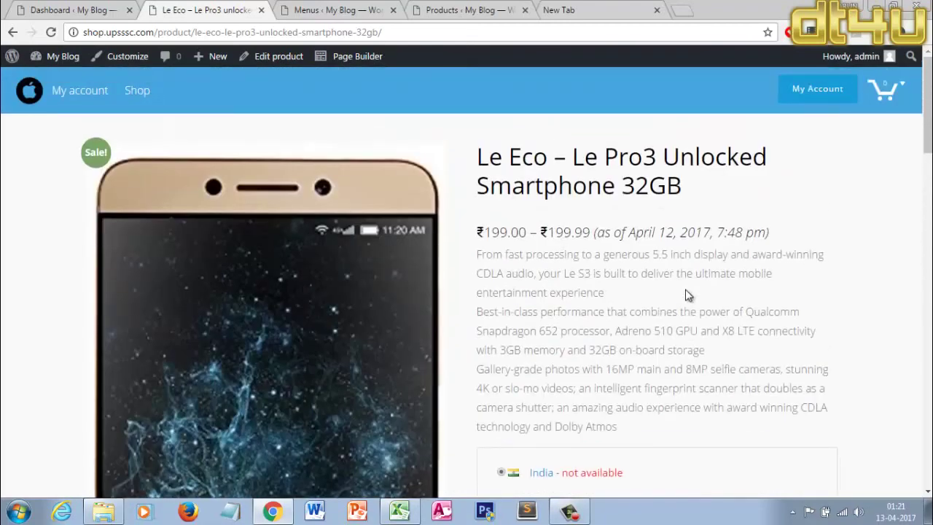